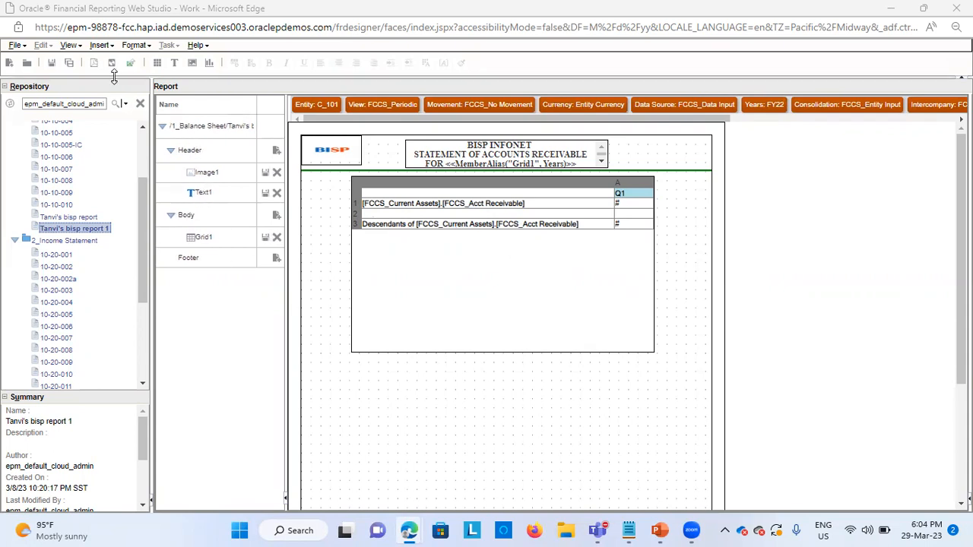
Step: Open Grid1 in the report body for editing and check the report in a web preview, closing it after review
{"action": "left_click", "coordinate": [221, 235]}
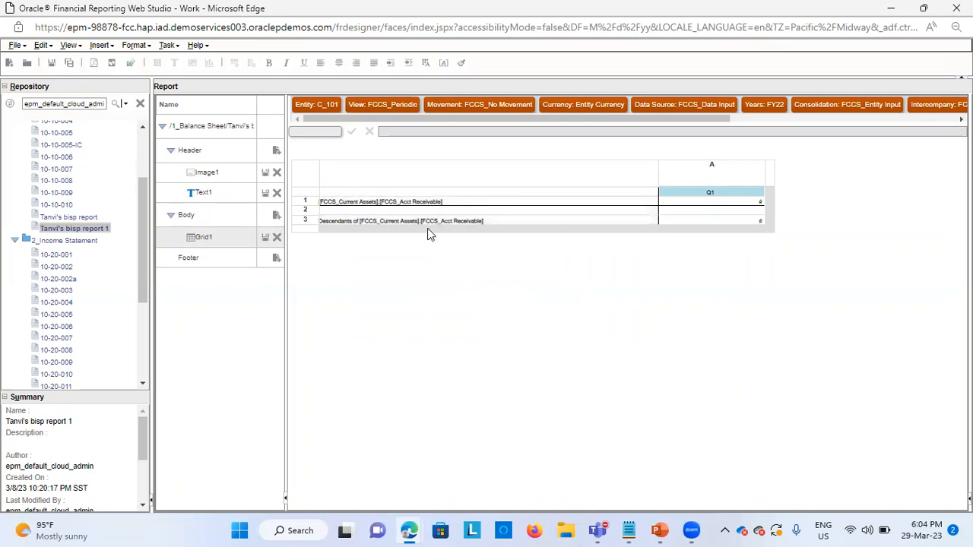
{"action": "left_click", "coordinate": [113, 67]}
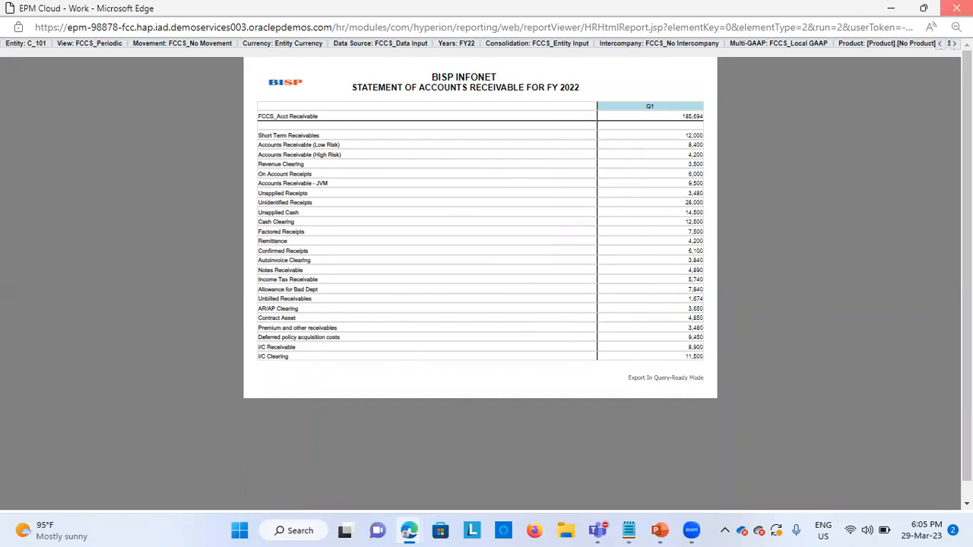
{"action": "left_click", "coordinate": [956, 8]}
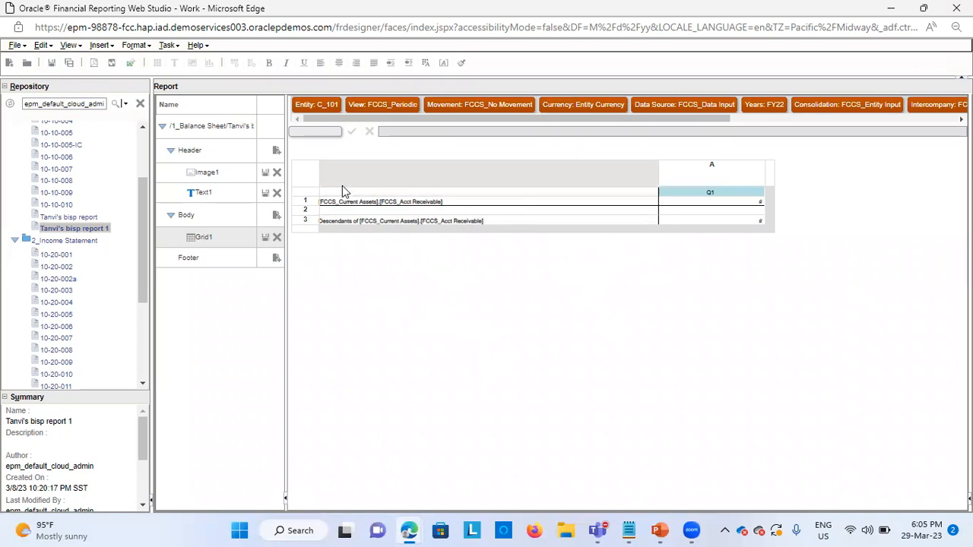
Step: Move the Entity dimension from the Point of View to the Page area in the grid's dimension layout
{"action": "right_click", "coordinate": [304, 171]}
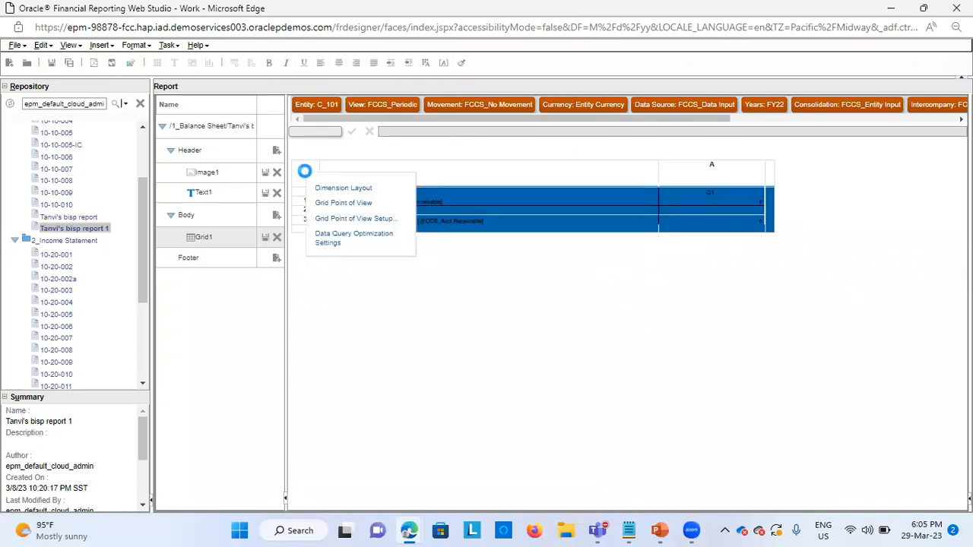
{"action": "left_click", "coordinate": [325, 188]}
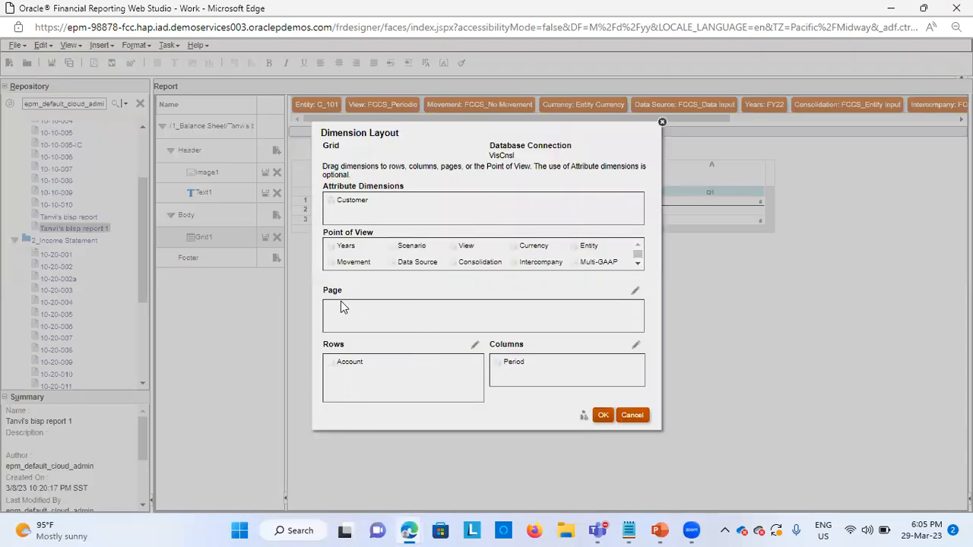
{"action": "scroll", "coordinate": [497, 258], "scroll_direction": "down", "scroll_amount": 1}
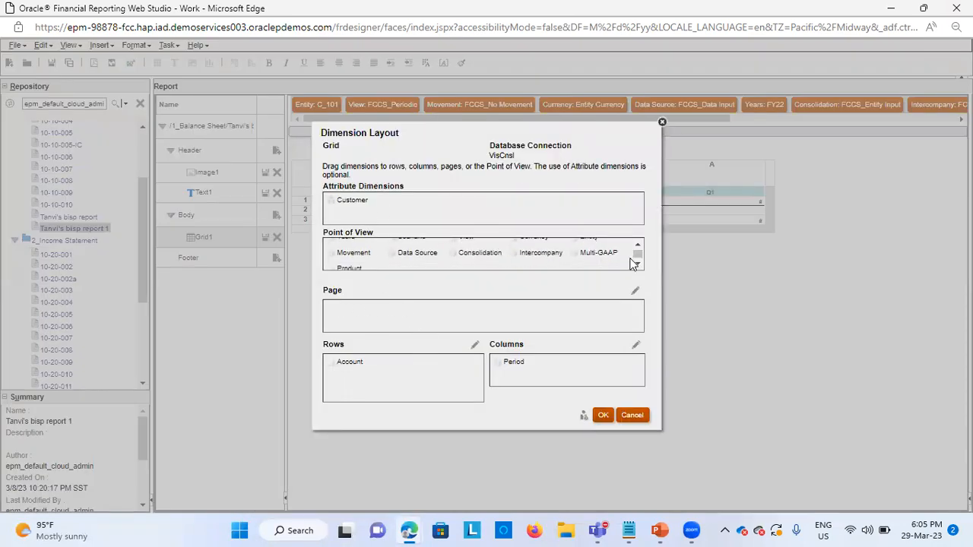
{"action": "scroll", "coordinate": [623, 257], "scroll_direction": "up", "scroll_amount": 1}
{"action": "left_click_drag", "start_coordinate": [589, 243], "coordinate": [358, 311]}
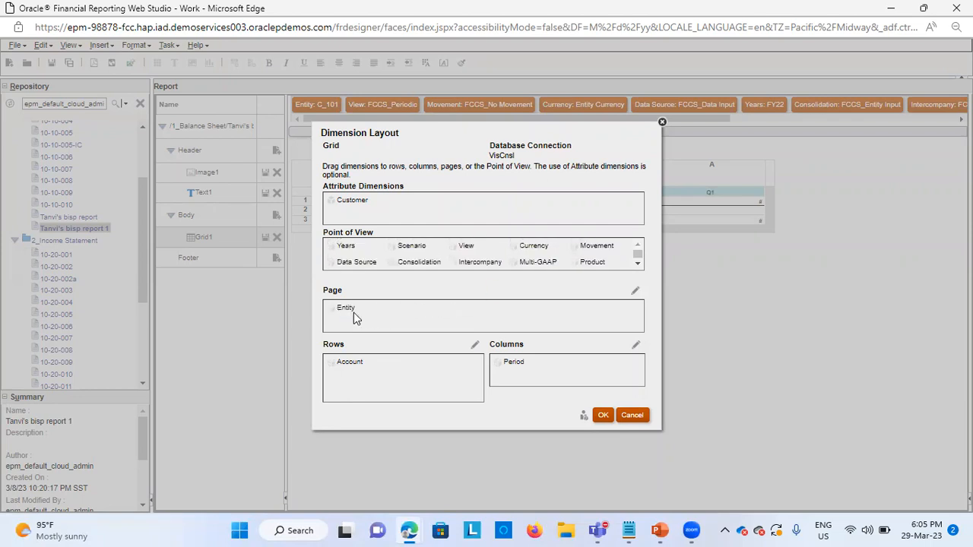
{"action": "left_click", "coordinate": [603, 419]}
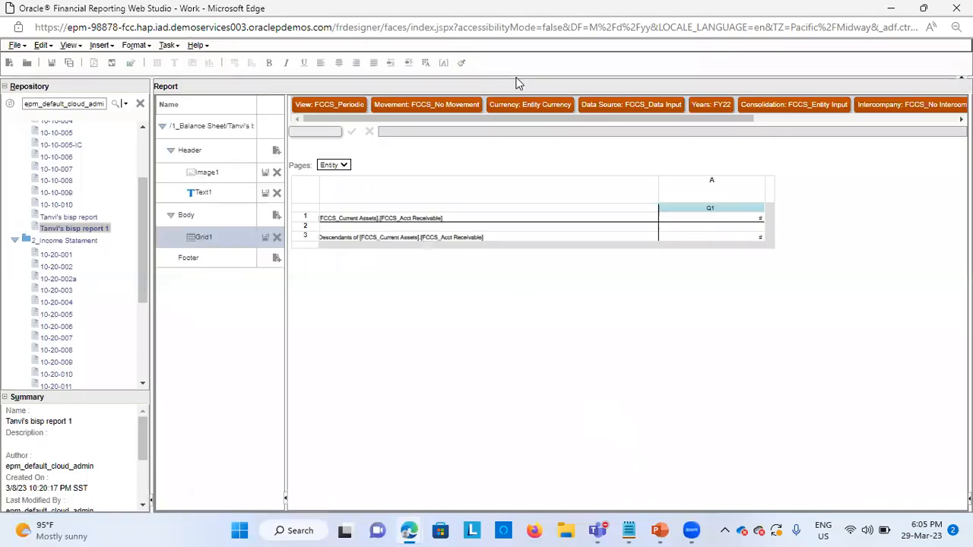
Step: Replace the Entity member with Prompt for Entity in the grid's page member selection
{"action": "left_click", "coordinate": [343, 166]}
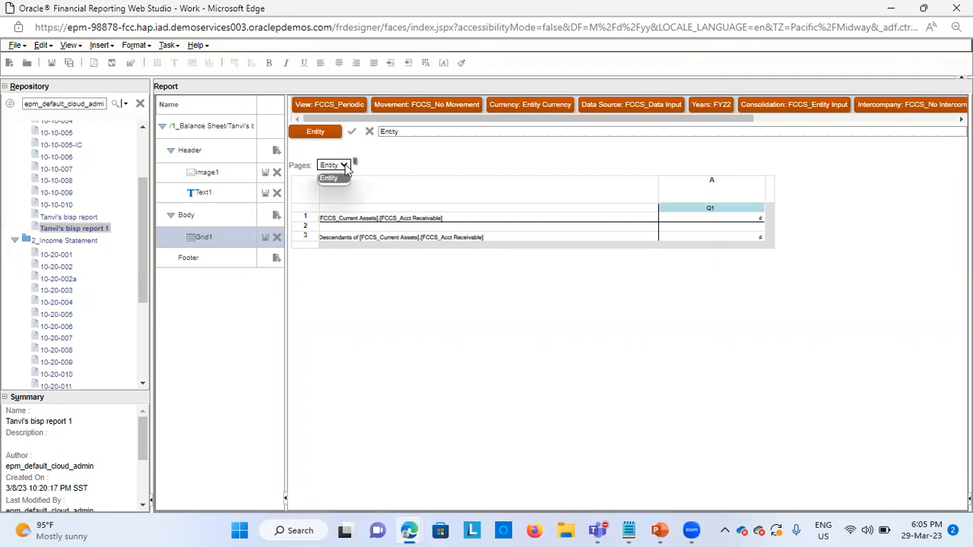
{"action": "left_click", "coordinate": [332, 134]}
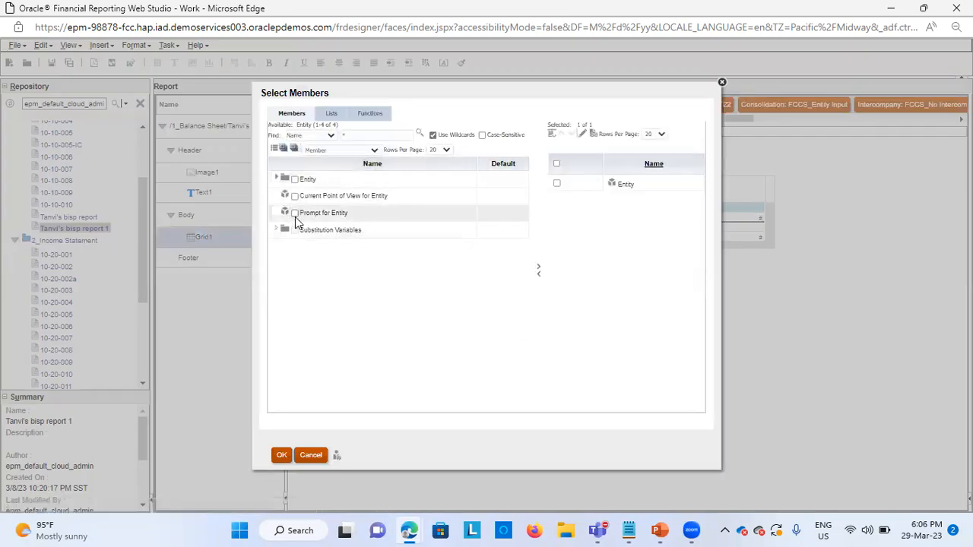
{"action": "left_click", "coordinate": [539, 270]}
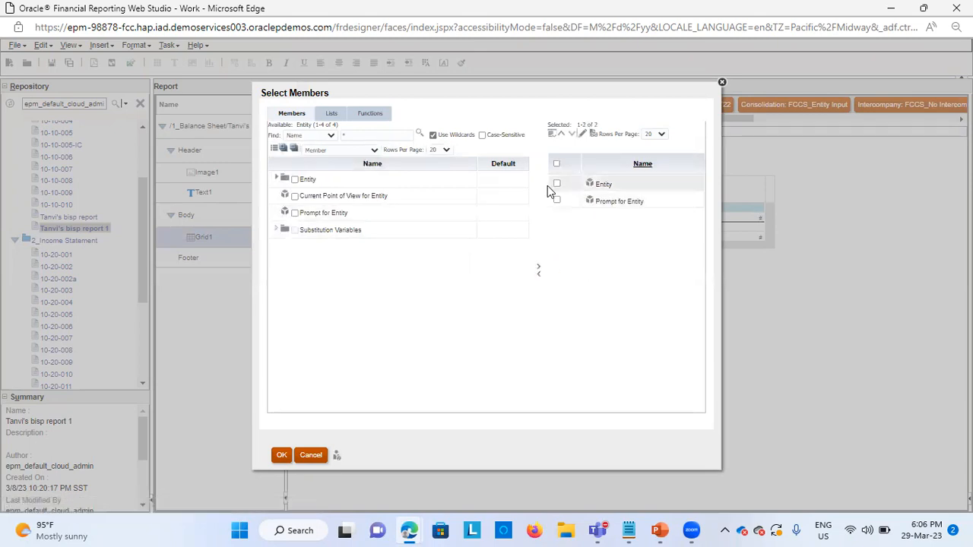
{"action": "left_click", "coordinate": [555, 185]}
{"action": "left_click", "coordinate": [539, 275]}
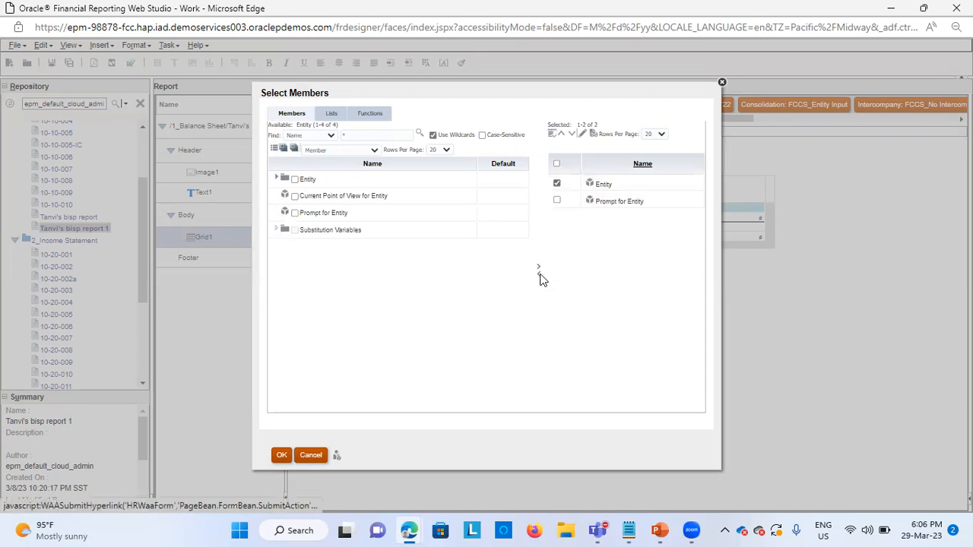
{"action": "left_click", "coordinate": [283, 458]}
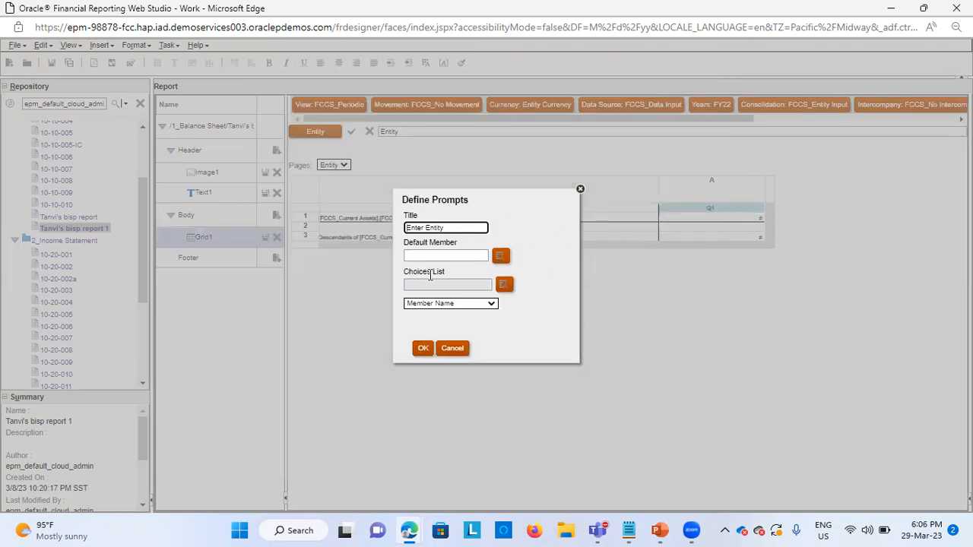
{"action": "left_click", "coordinate": [502, 258]}
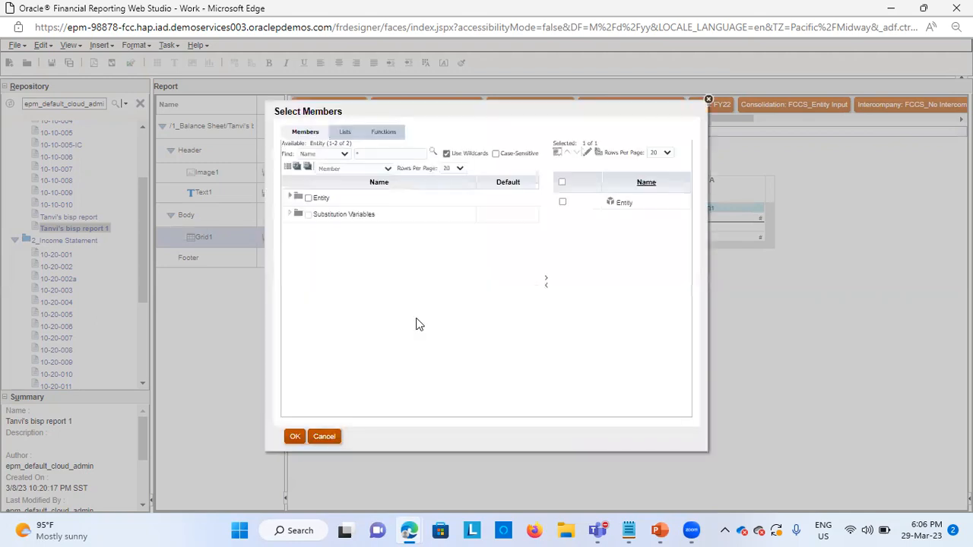
{"action": "left_click", "coordinate": [294, 201]}
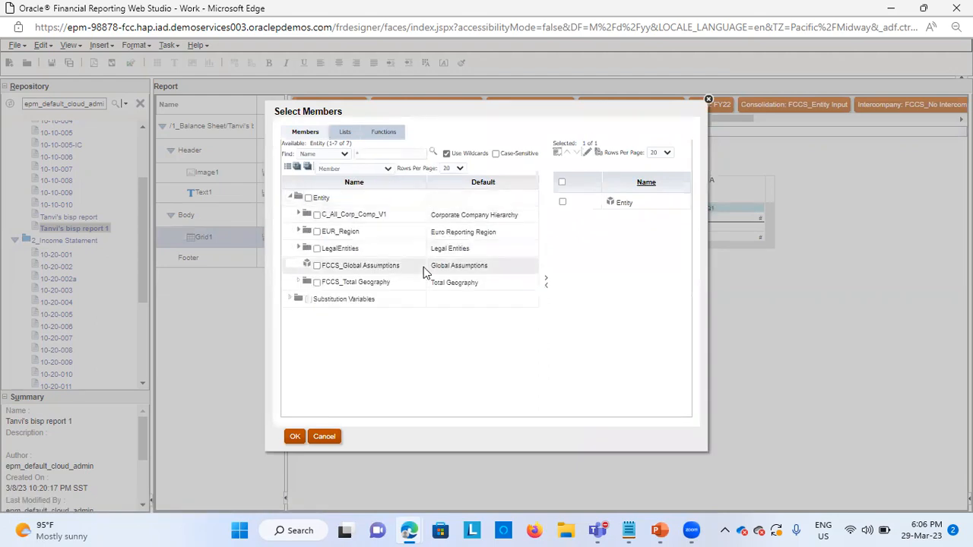
{"action": "left_click", "coordinate": [299, 215]}
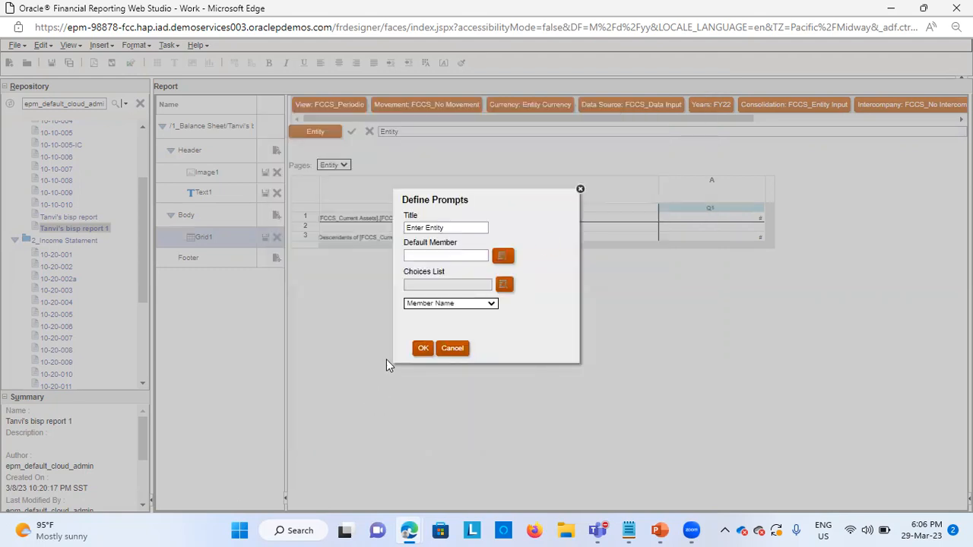
{"action": "left_click", "coordinate": [504, 256]}
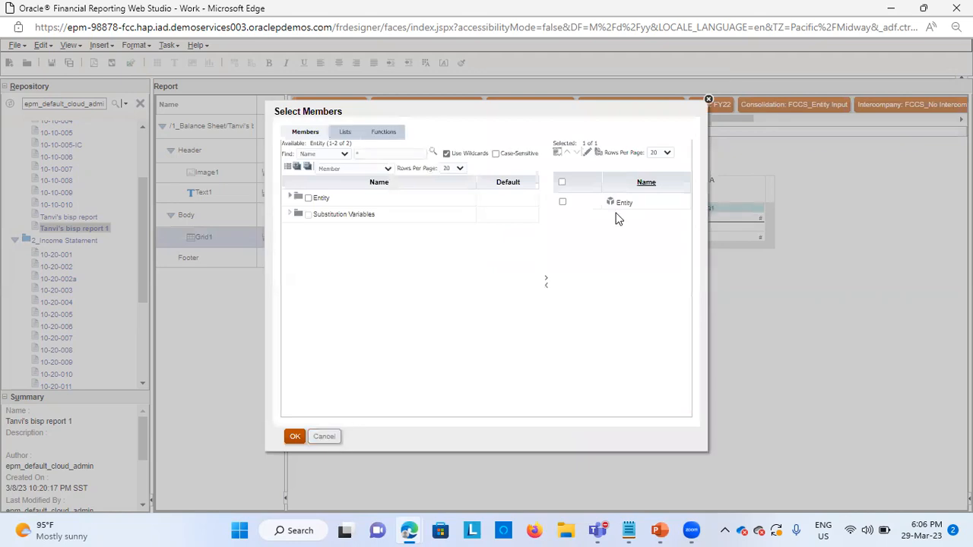
{"action": "left_click", "coordinate": [324, 436]}
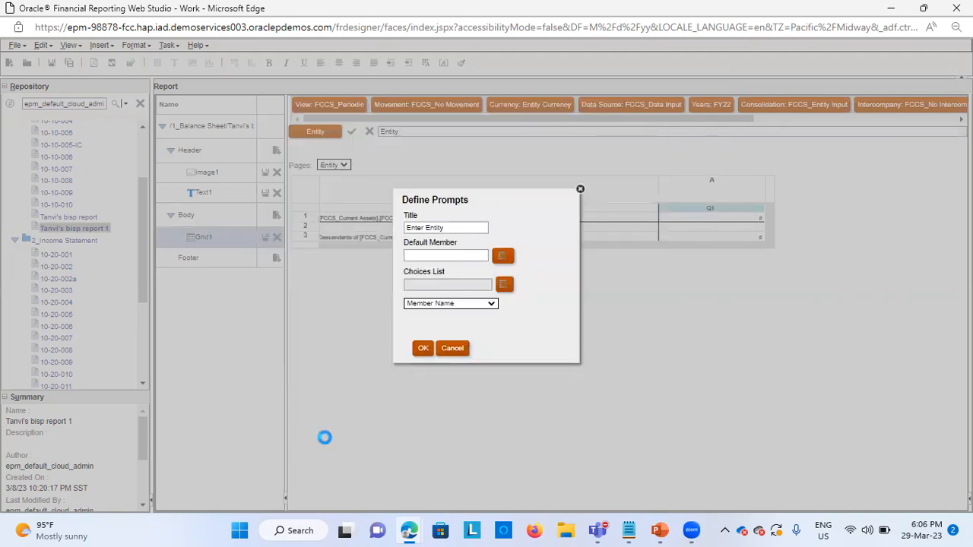
Step: Set the Enter Entity prompt's default member to Entity
{"action": "left_click", "coordinate": [502, 258]}
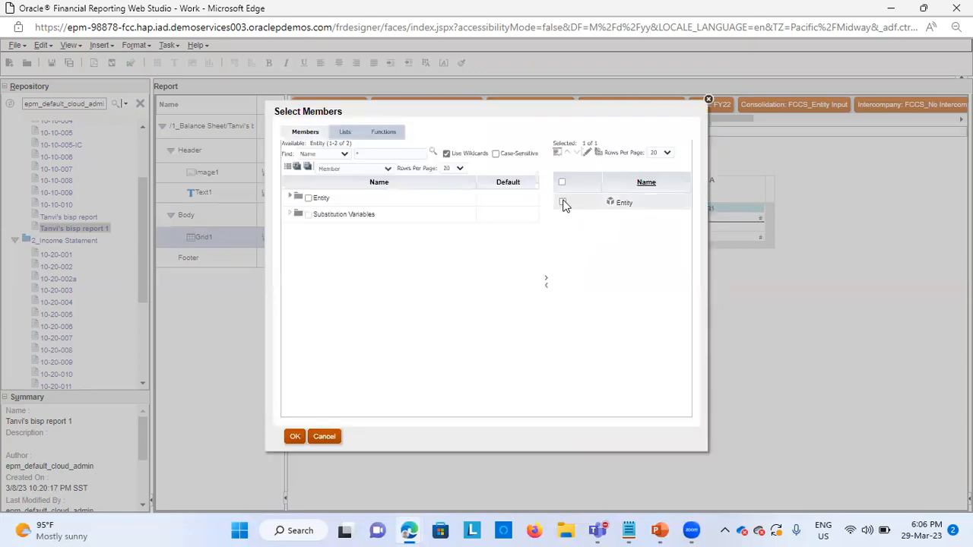
{"action": "left_click", "coordinate": [563, 202]}
{"action": "left_click", "coordinate": [295, 439]}
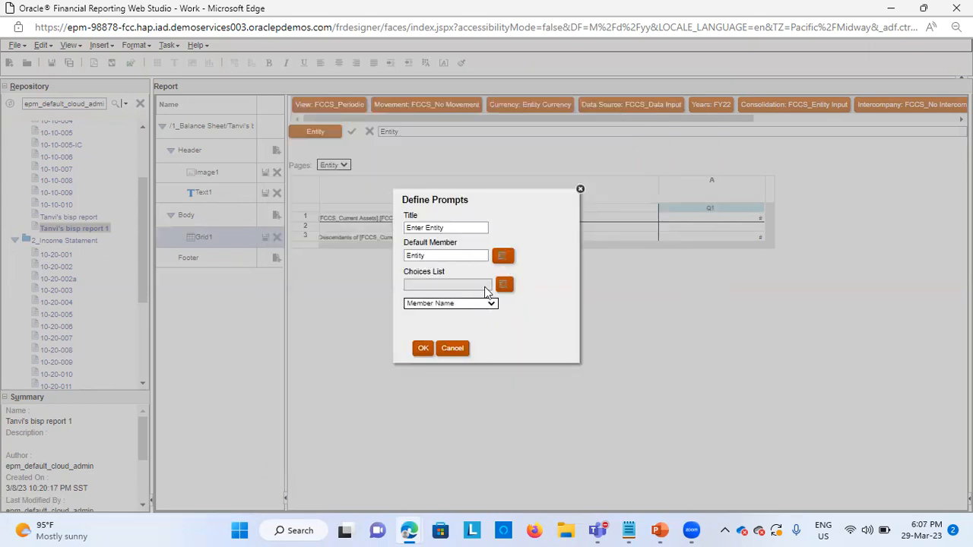
Step: Set the prompt's choices list to C_101 and C_102 from the C_100 branch, removing the Entity member
{"action": "left_click", "coordinate": [505, 286]}
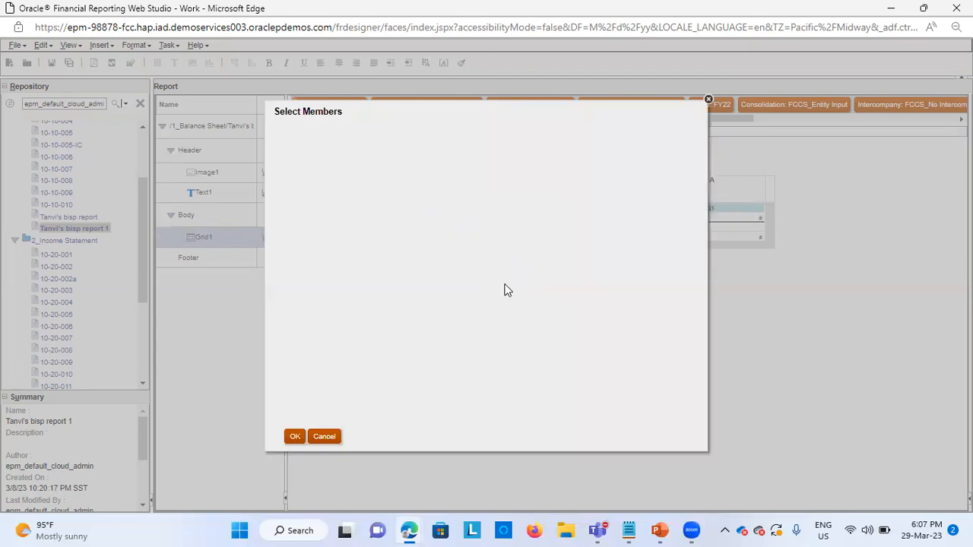
{"action": "left_click", "coordinate": [289, 197]}
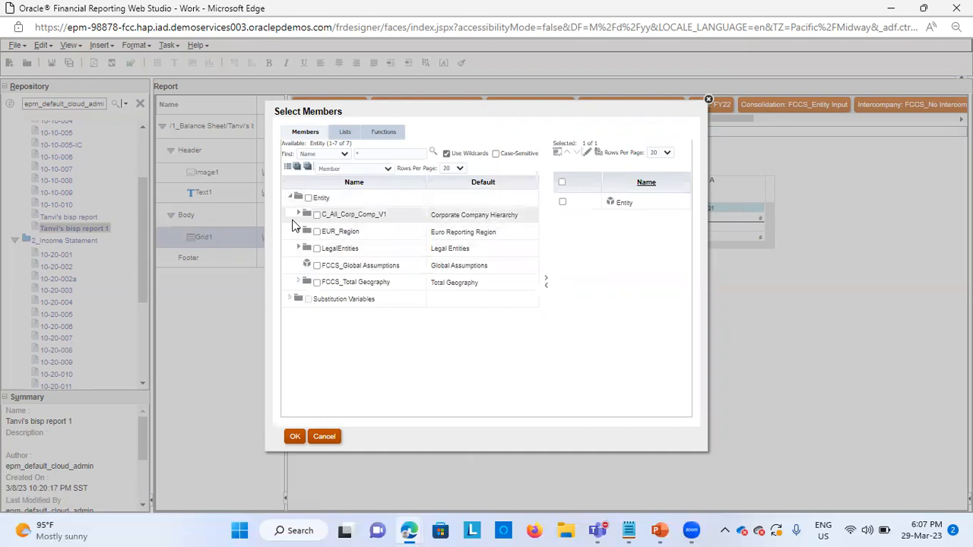
{"action": "left_click", "coordinate": [298, 216]}
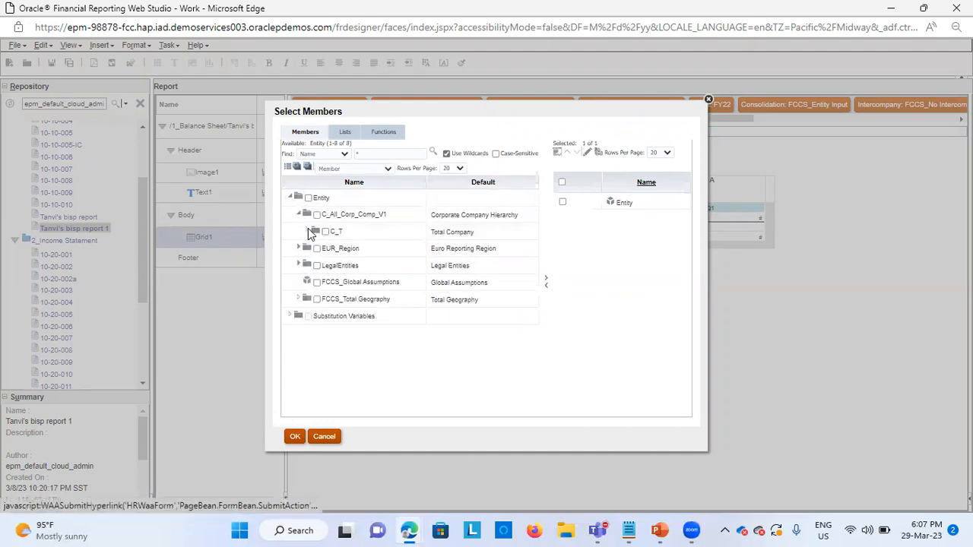
{"action": "left_click", "coordinate": [308, 231]}
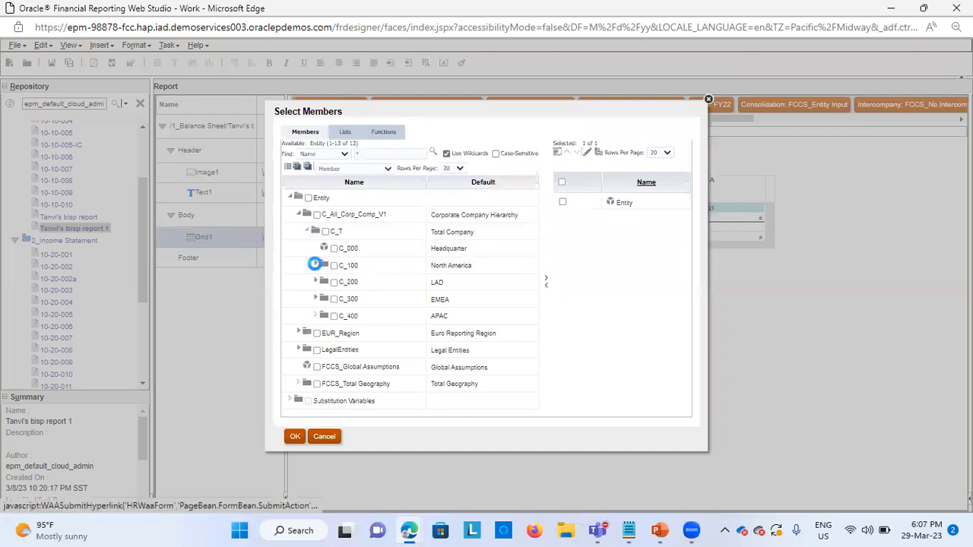
{"action": "left_click", "coordinate": [317, 264]}
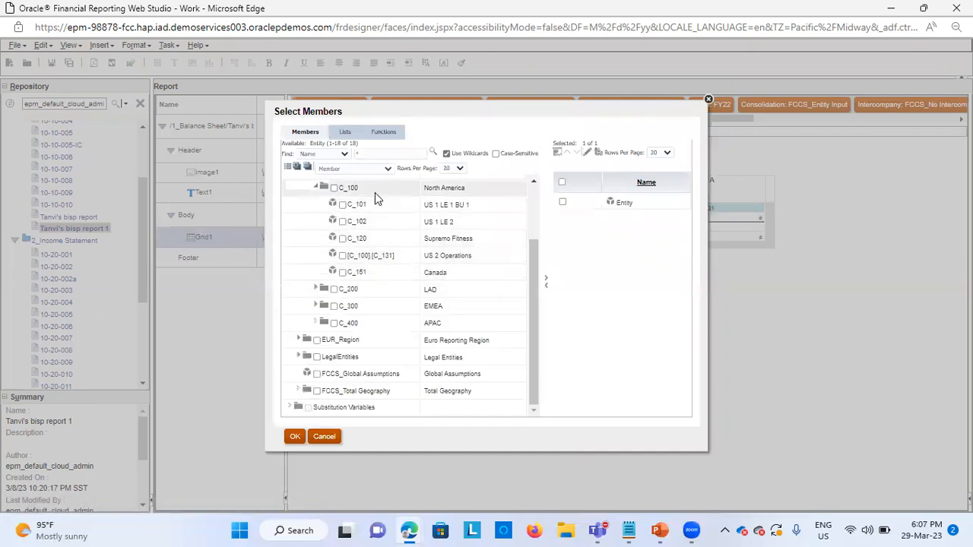
{"action": "left_click", "coordinate": [342, 205]}
{"action": "left_click", "coordinate": [342, 221]}
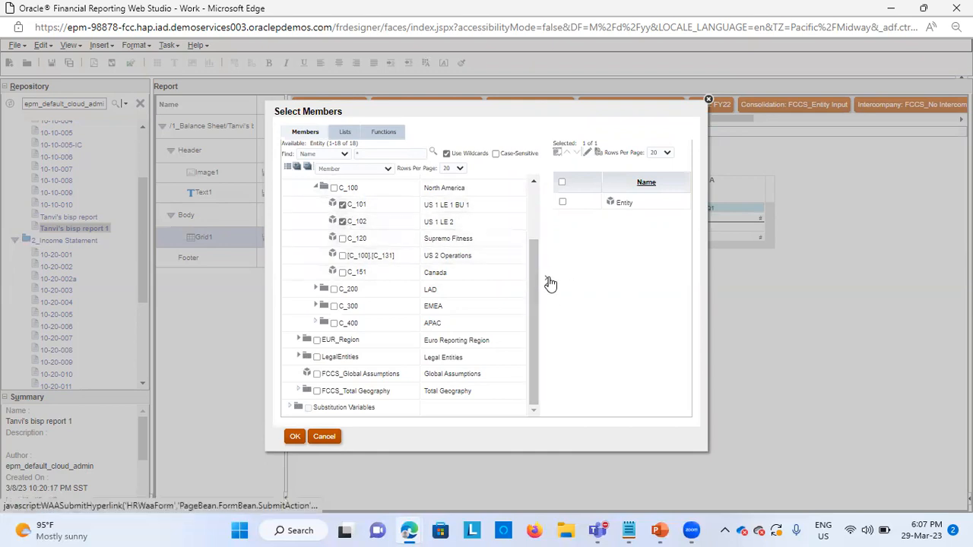
{"action": "left_click", "coordinate": [546, 279]}
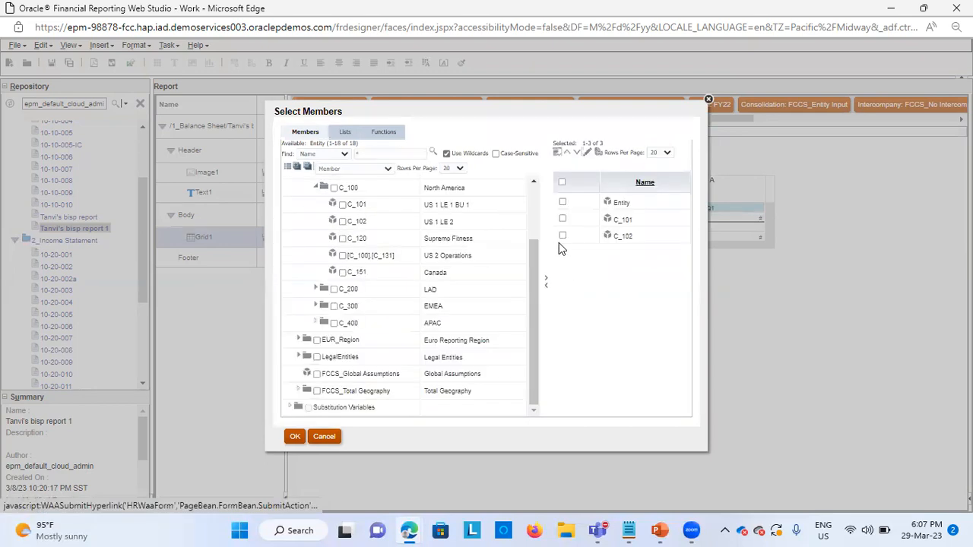
{"action": "left_click", "coordinate": [546, 287]}
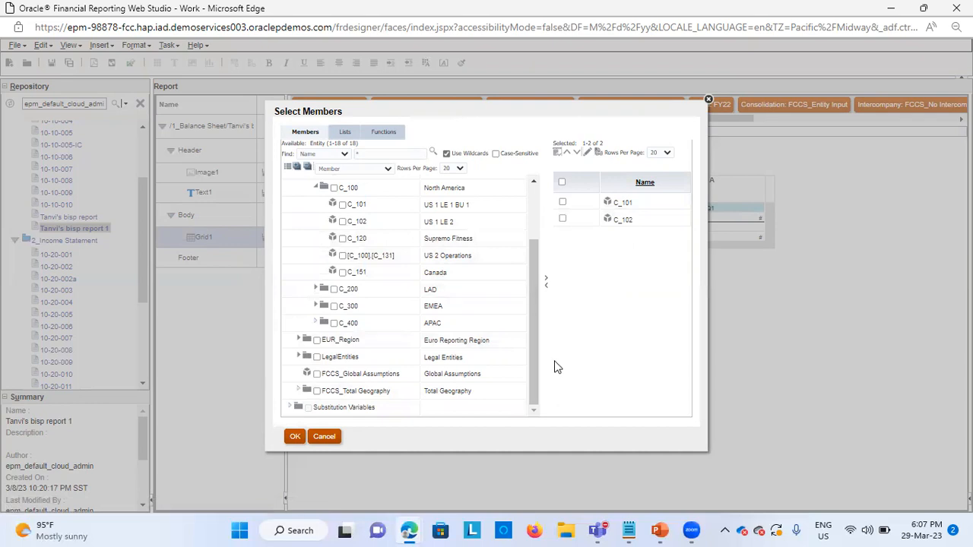
{"action": "left_click", "coordinate": [295, 438]}
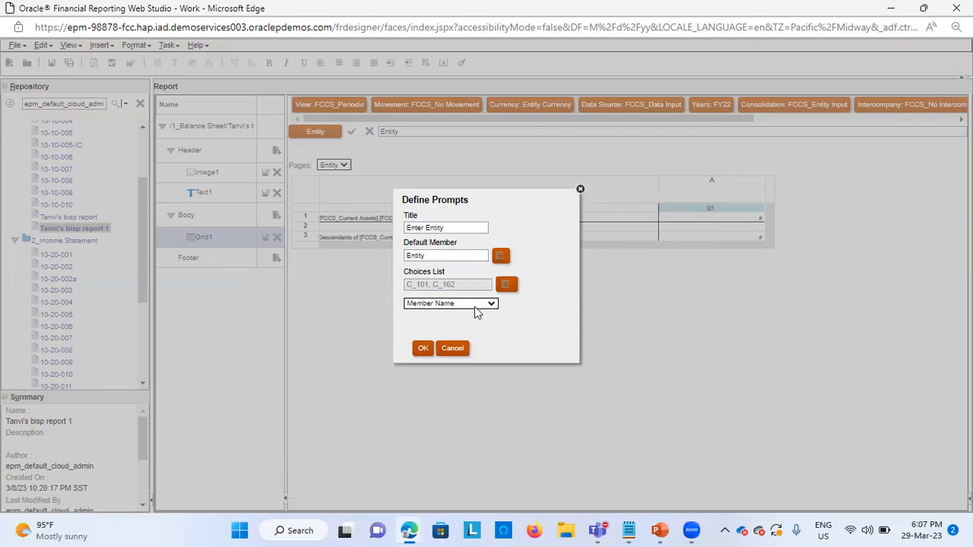
Step: Set the prompt's default member to C_101, C_102 and accept the prompt definition
{"action": "left_click", "coordinate": [427, 350]}
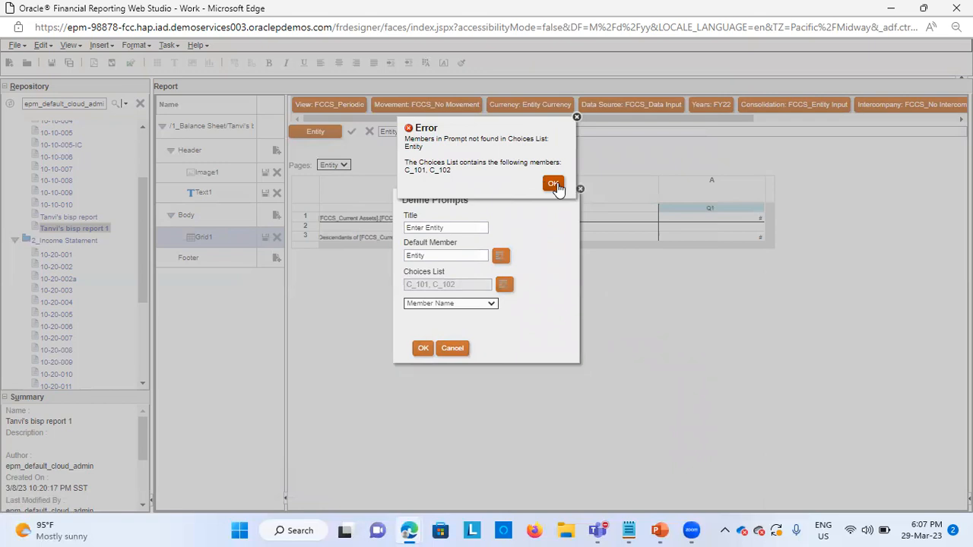
{"action": "left_click", "coordinate": [553, 184]}
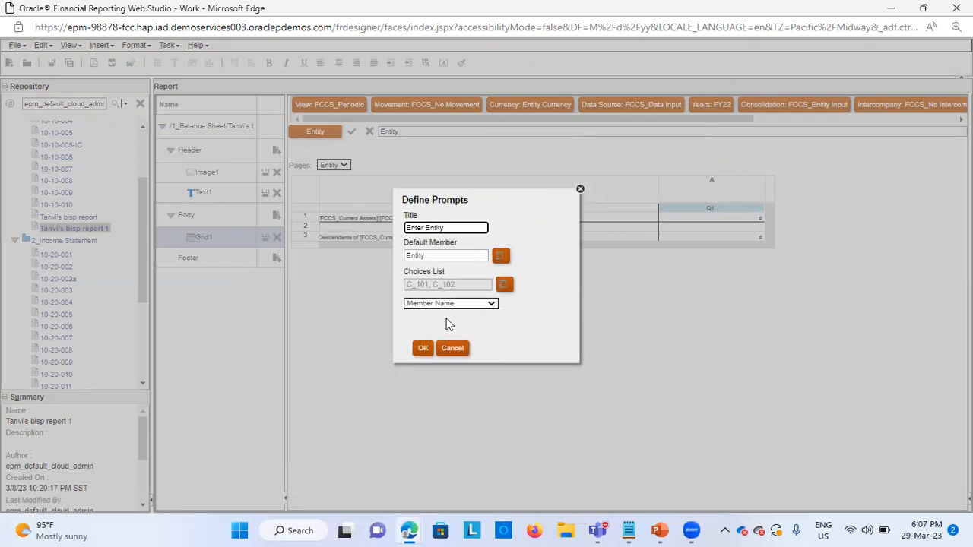
{"action": "left_click", "coordinate": [508, 287]}
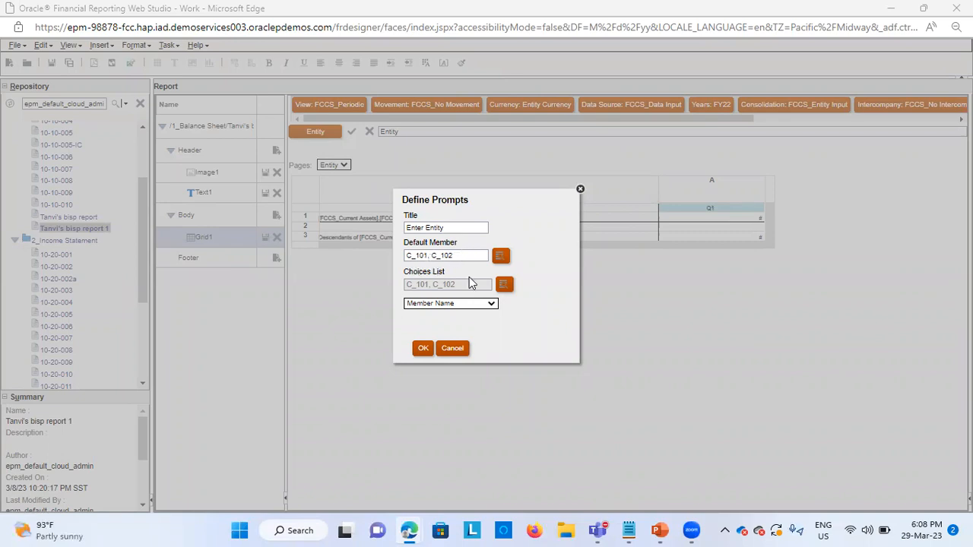
{"action": "left_click", "coordinate": [422, 350]}
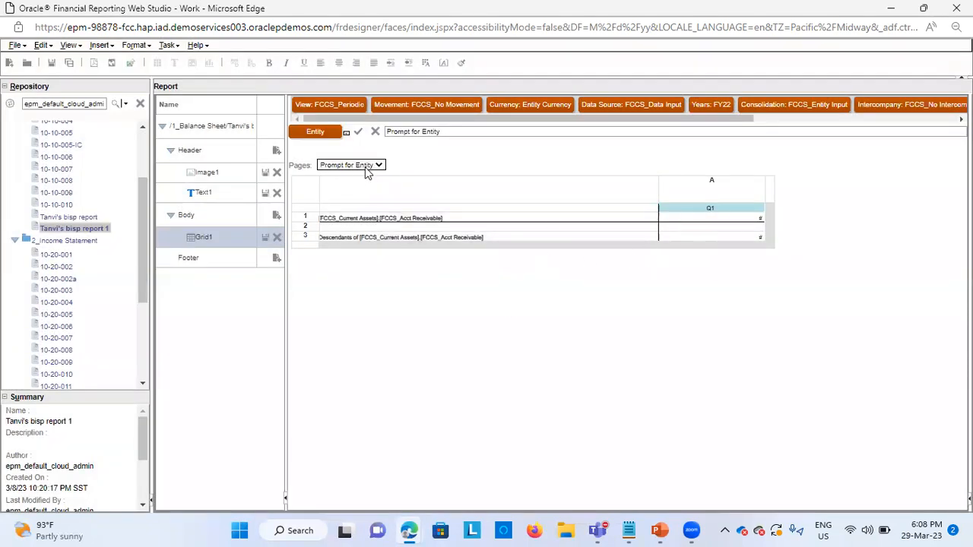
Step: Preview the report in a maximized window, answering the Enter Entity prompt with C_101, C_102
{"action": "left_click", "coordinate": [111, 65]}
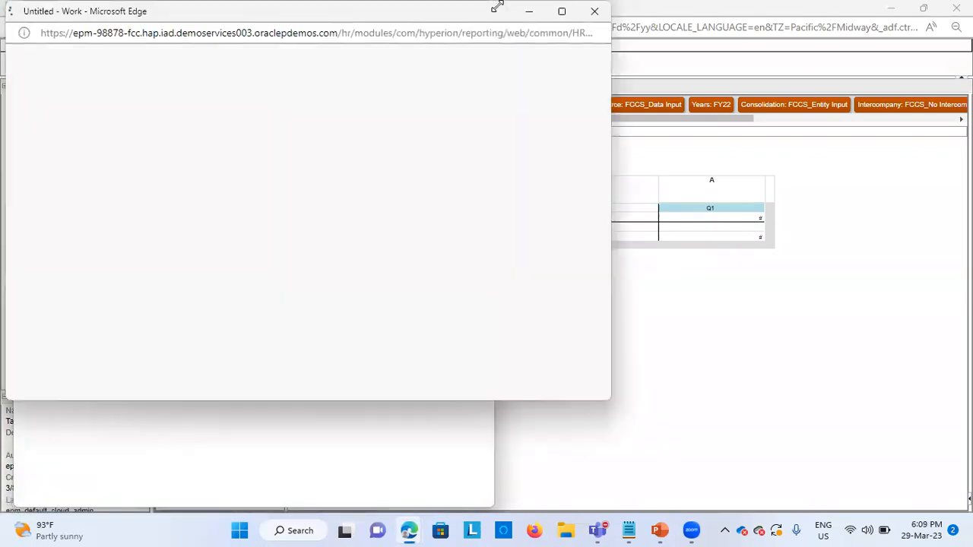
{"action": "double_click", "coordinate": [498, 8]}
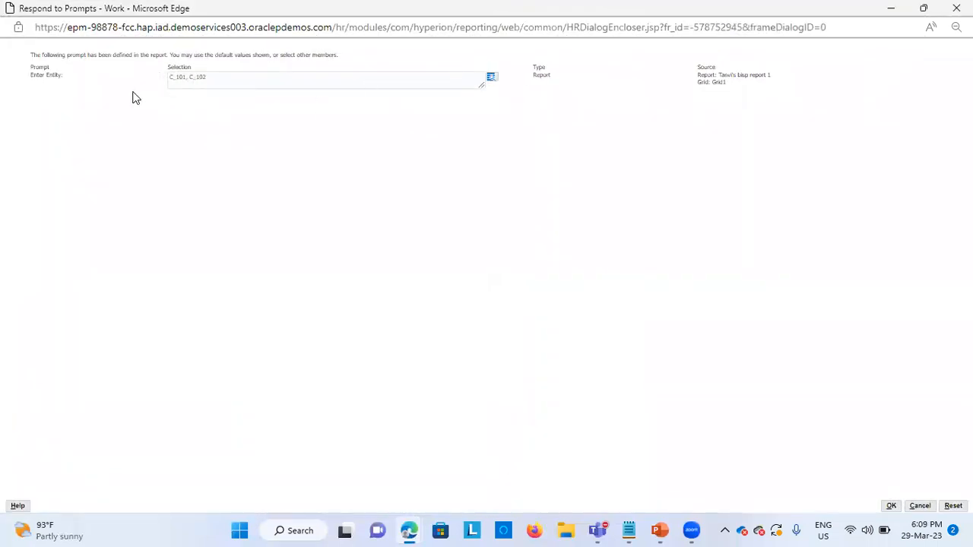
{"action": "left_click", "coordinate": [890, 506]}
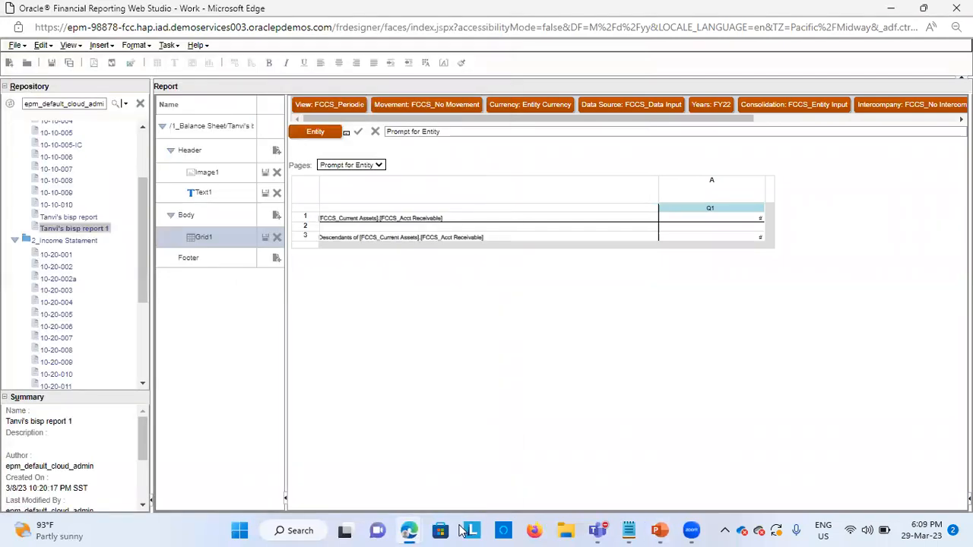
{"action": "mouse_move", "coordinate": [415, 530]}
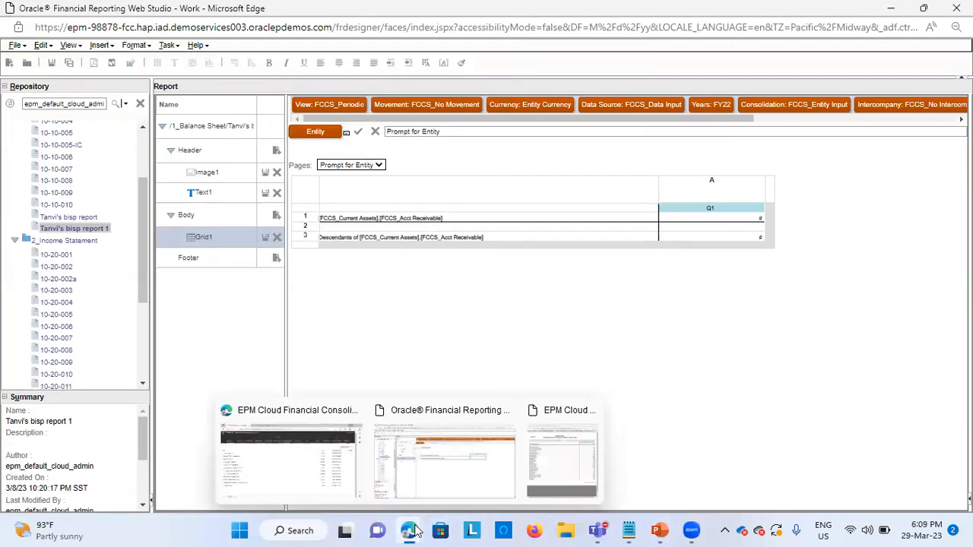
{"action": "left_click", "coordinate": [570, 457]}
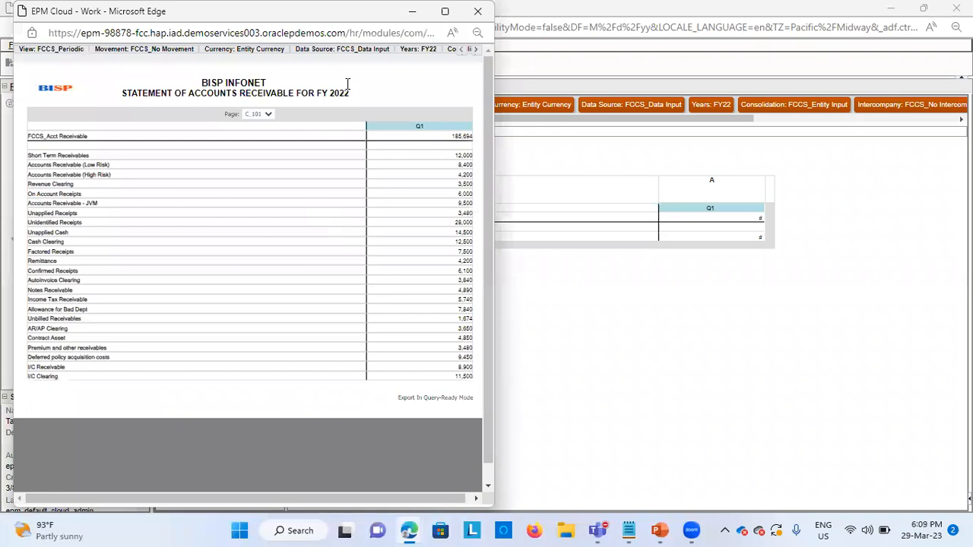
{"action": "key", "text": "super+Up"}
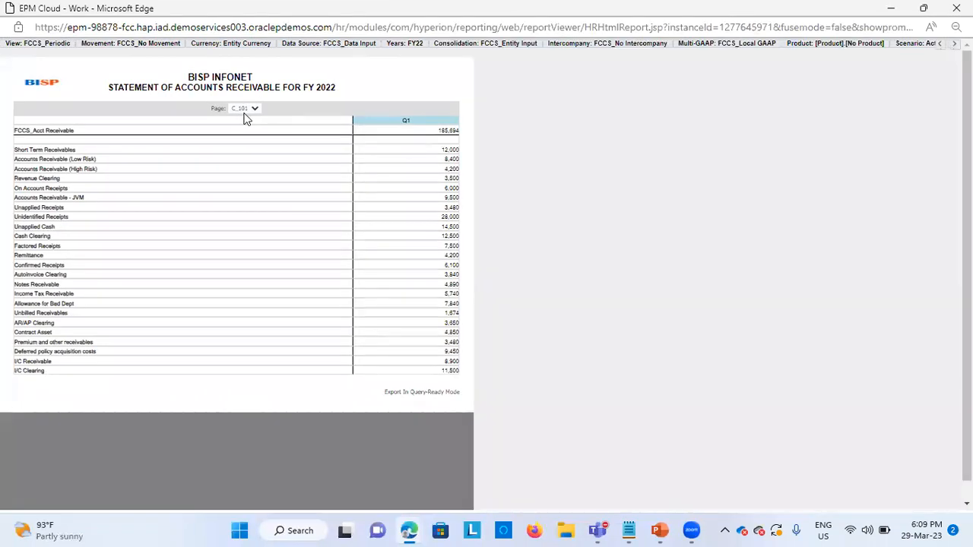
Step: Switch the previewed report between the C_102 and C_101 entity pages, and close the preview
{"action": "left_click", "coordinate": [254, 109]}
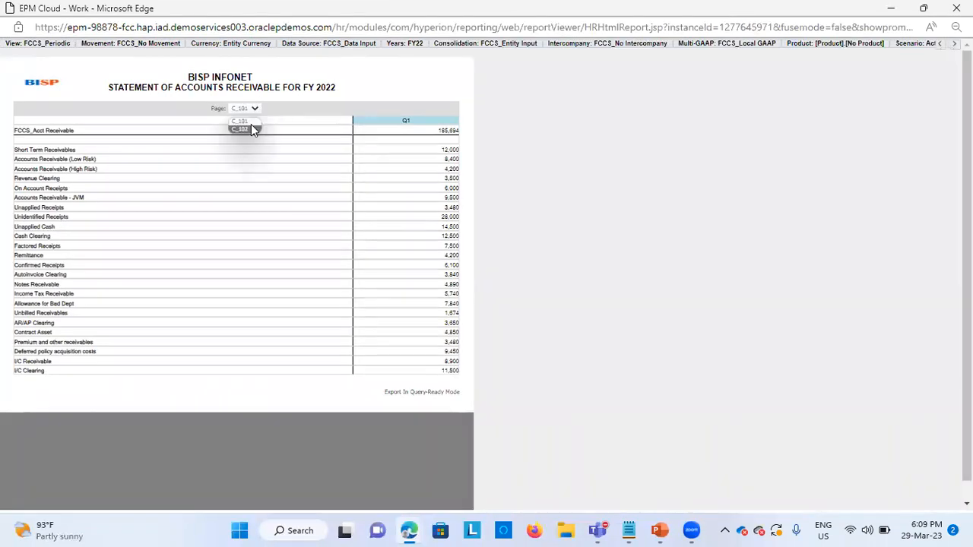
{"action": "left_click", "coordinate": [248, 129]}
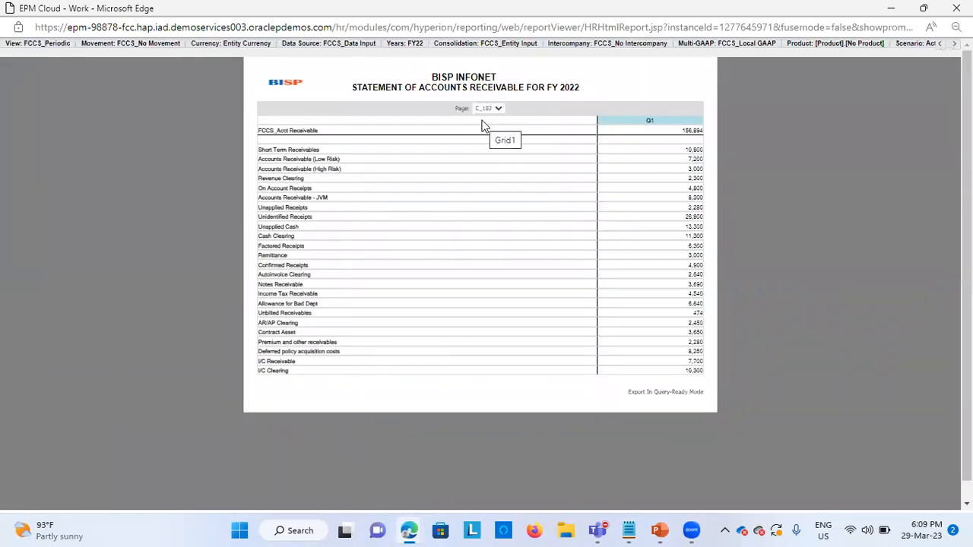
{"action": "left_click", "coordinate": [489, 109]}
{"action": "left_click", "coordinate": [495, 124]}
{"action": "left_click", "coordinate": [956, 8]}
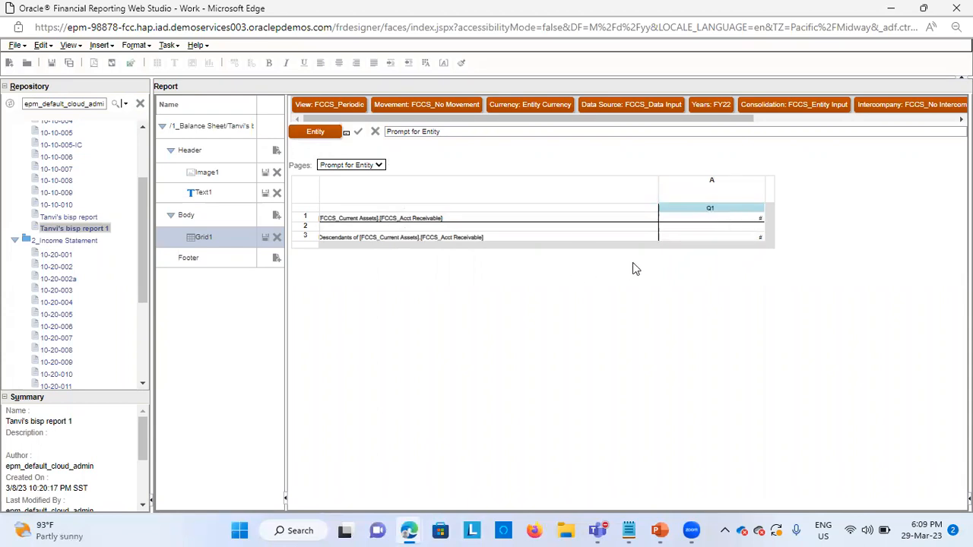
Step: Open the Period member selection for the grid's column A and remove Q1 from the selected members
{"action": "left_click", "coordinate": [733, 204]}
{"action": "left_click", "coordinate": [722, 210]}
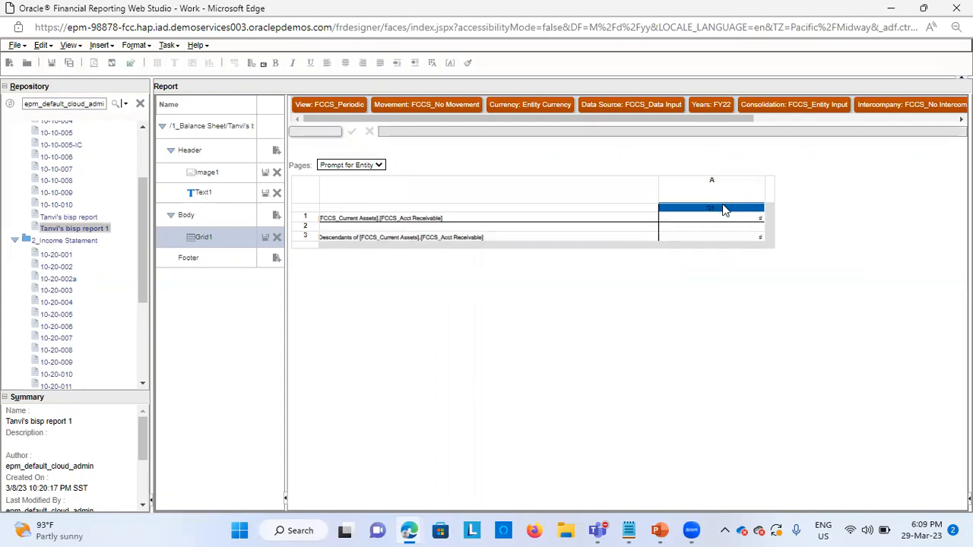
{"action": "left_click", "coordinate": [314, 131]}
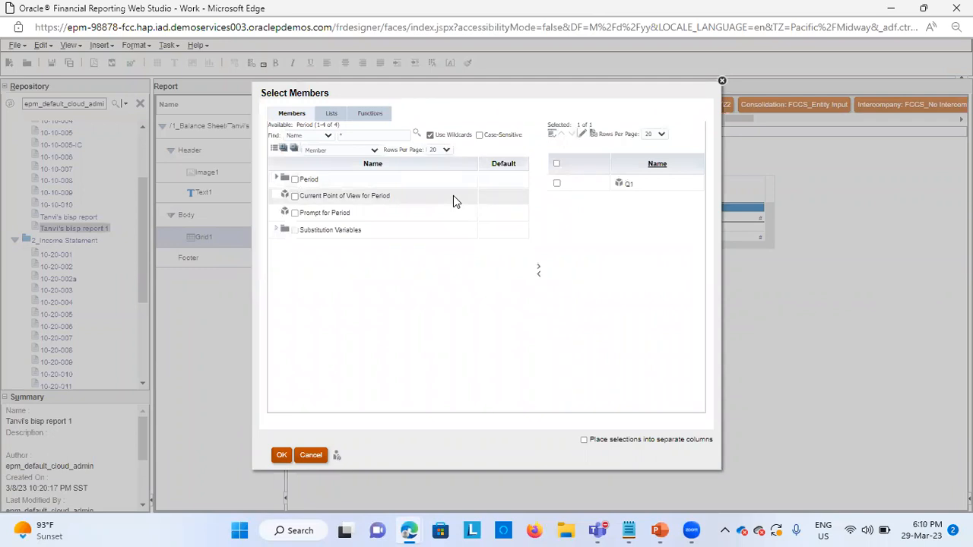
{"action": "left_click", "coordinate": [557, 183]}
{"action": "left_click", "coordinate": [538, 273]}
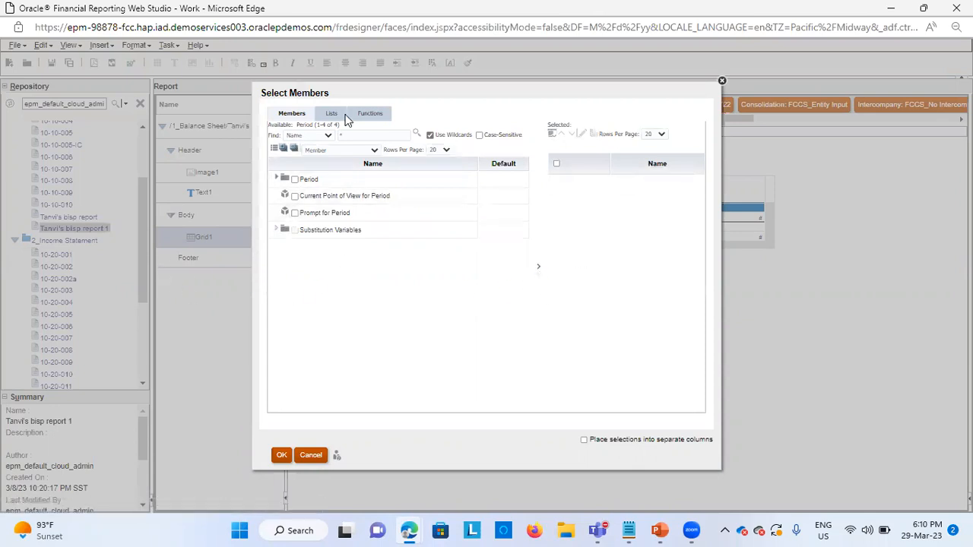
Step: Start a Range function for column A's Period selection and set its StartMember to Jan from the Q1 branch
{"action": "left_click", "coordinate": [370, 115]}
{"action": "scroll", "coordinate": [352, 312], "scroll_direction": "down", "scroll_amount": 2}
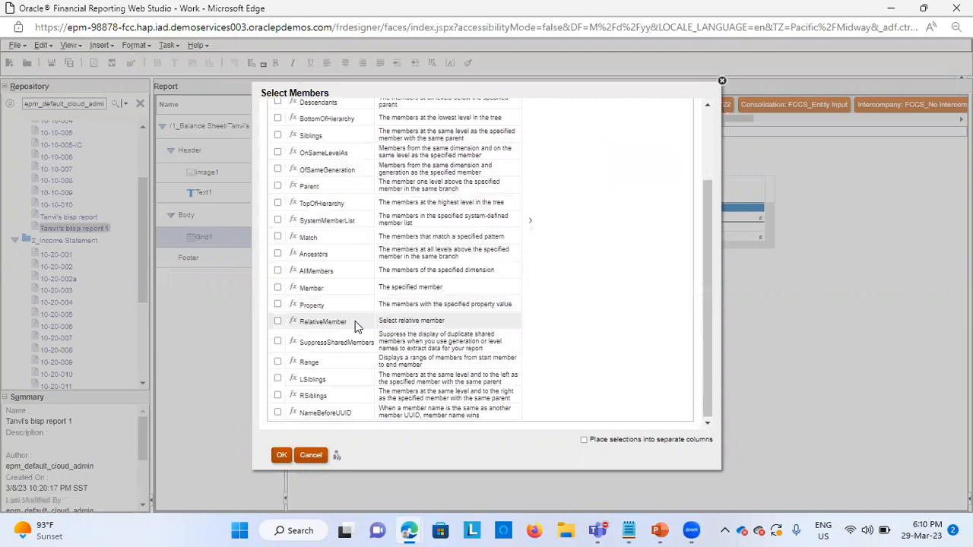
{"action": "left_click", "coordinate": [278, 362]}
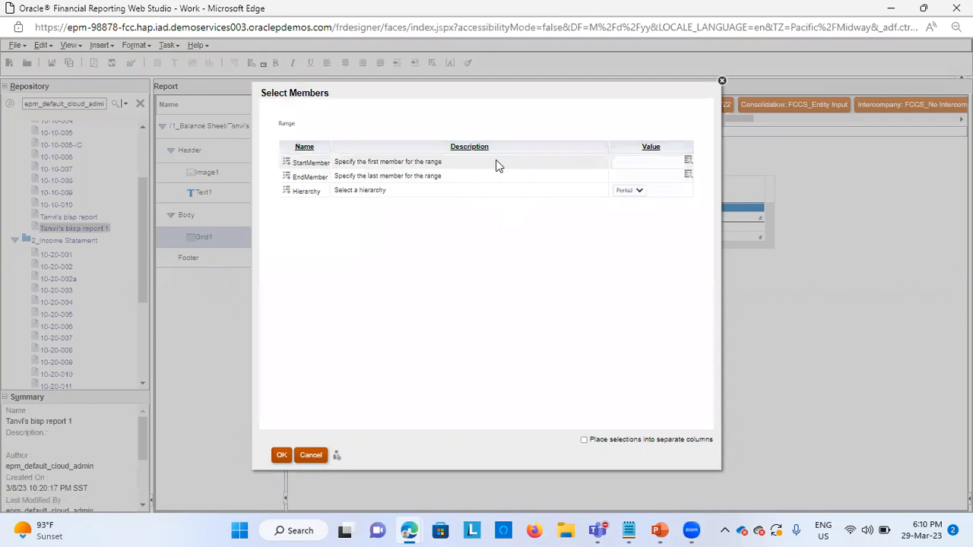
{"action": "left_click", "coordinate": [688, 163]}
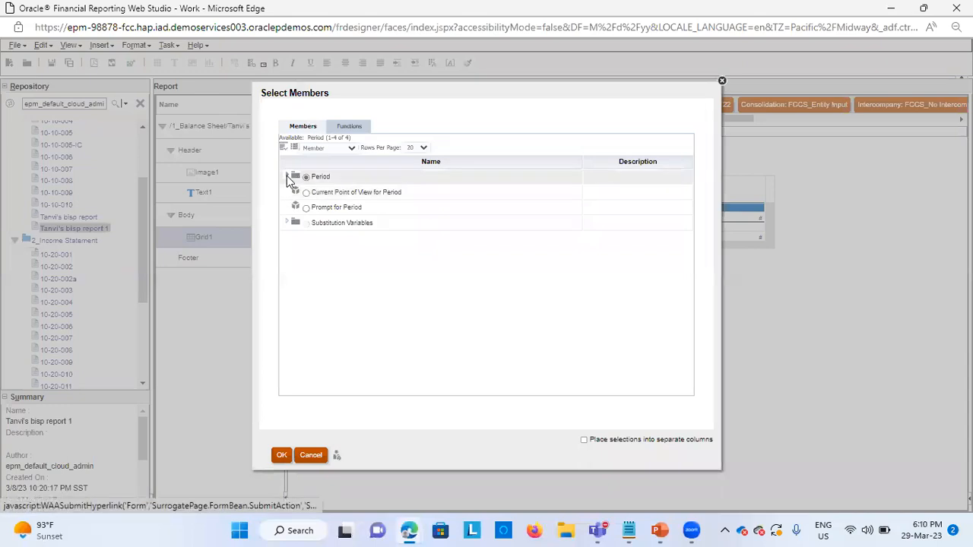
{"action": "left_click", "coordinate": [287, 177]}
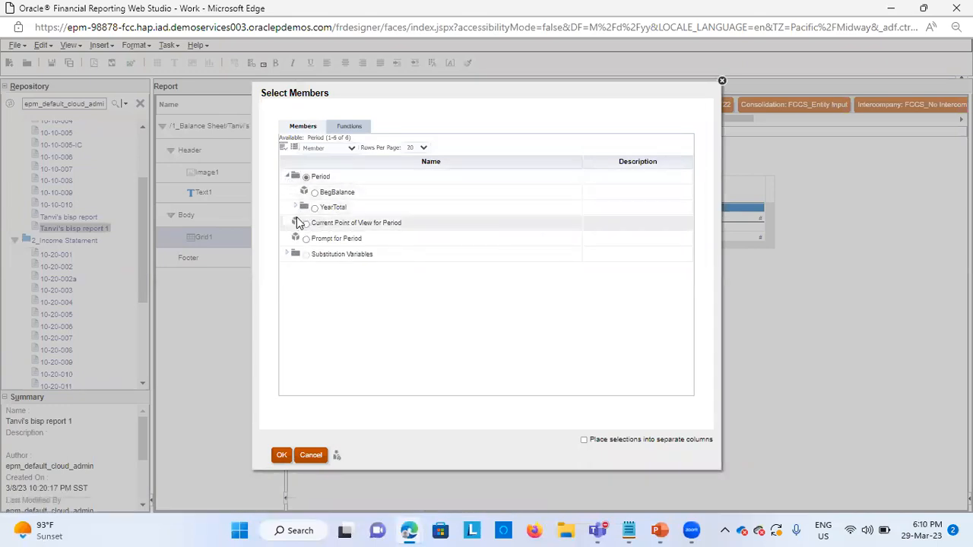
{"action": "left_click", "coordinate": [297, 208]}
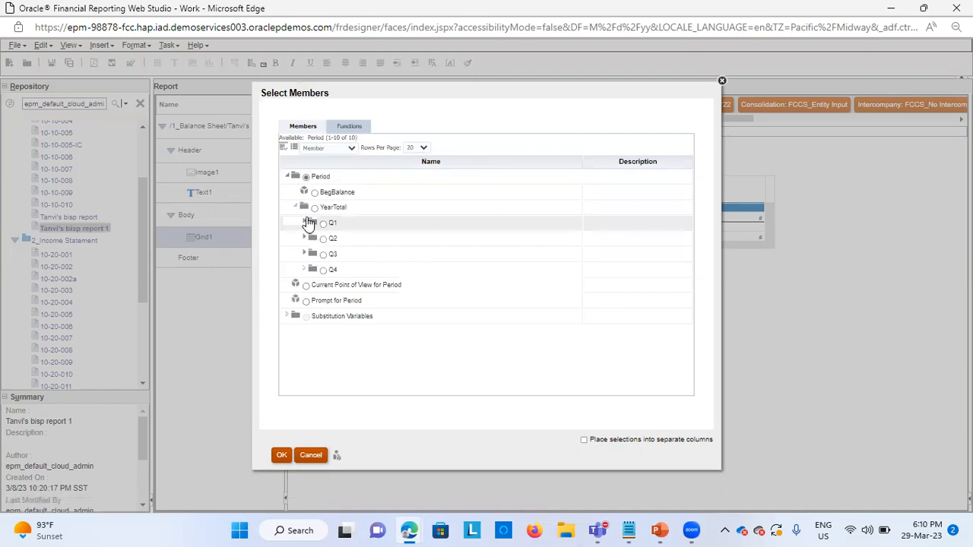
{"action": "left_click", "coordinate": [304, 223]}
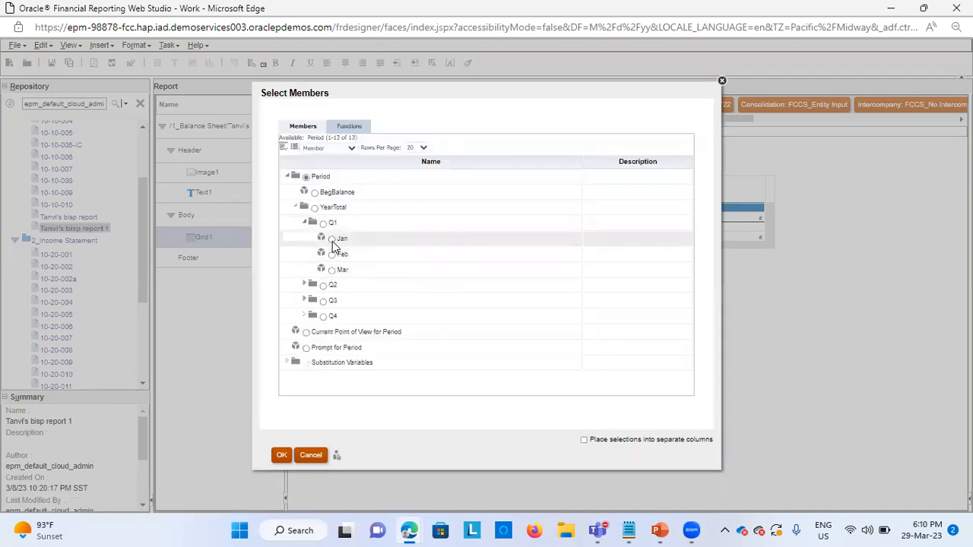
{"action": "left_click", "coordinate": [281, 455]}
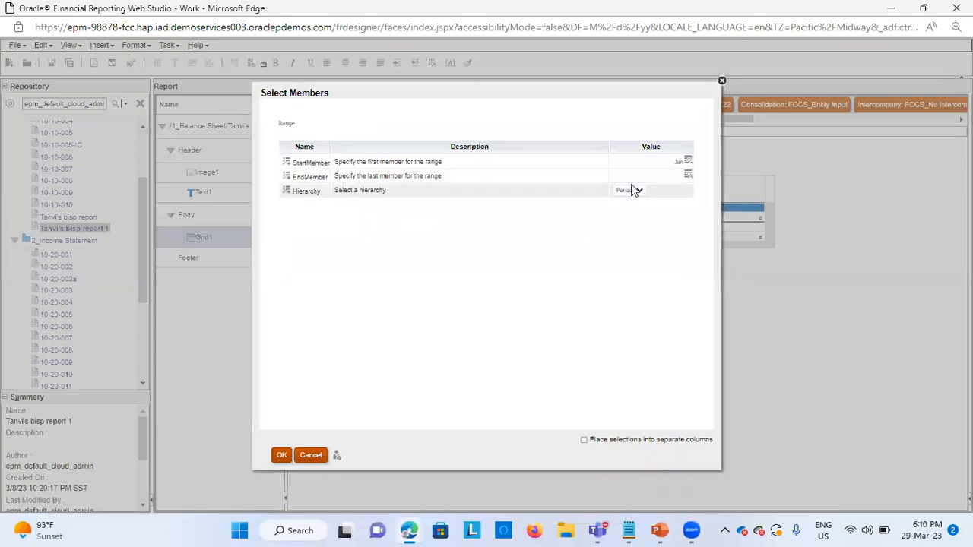
Step: Set the range's EndMember to Mar from the Q1 branch and apply the range to column A
{"action": "left_click", "coordinate": [688, 174]}
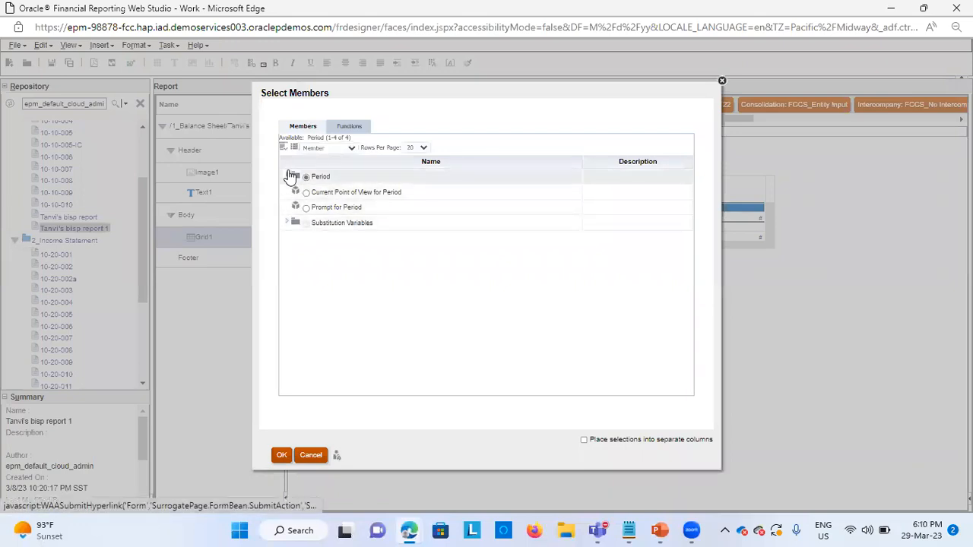
{"action": "left_click", "coordinate": [289, 175]}
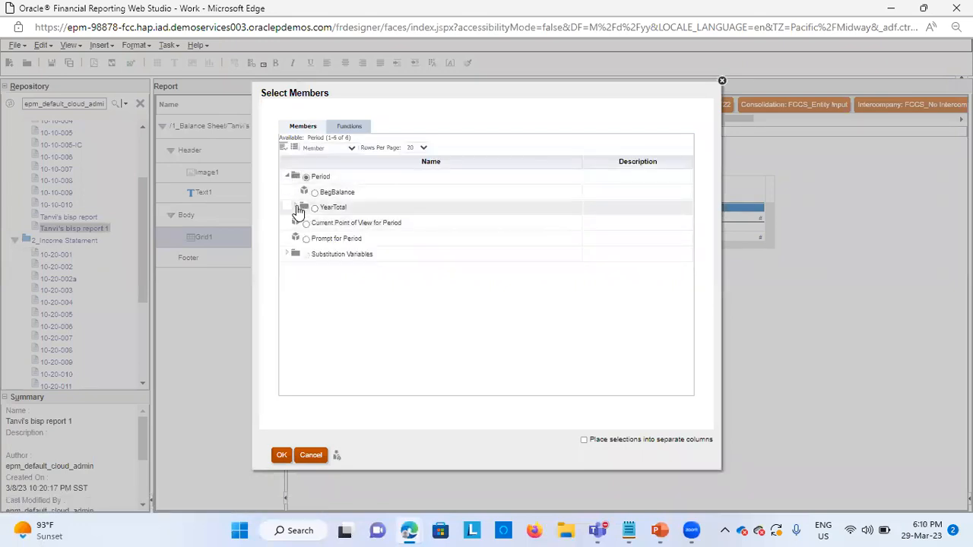
{"action": "left_click", "coordinate": [296, 208]}
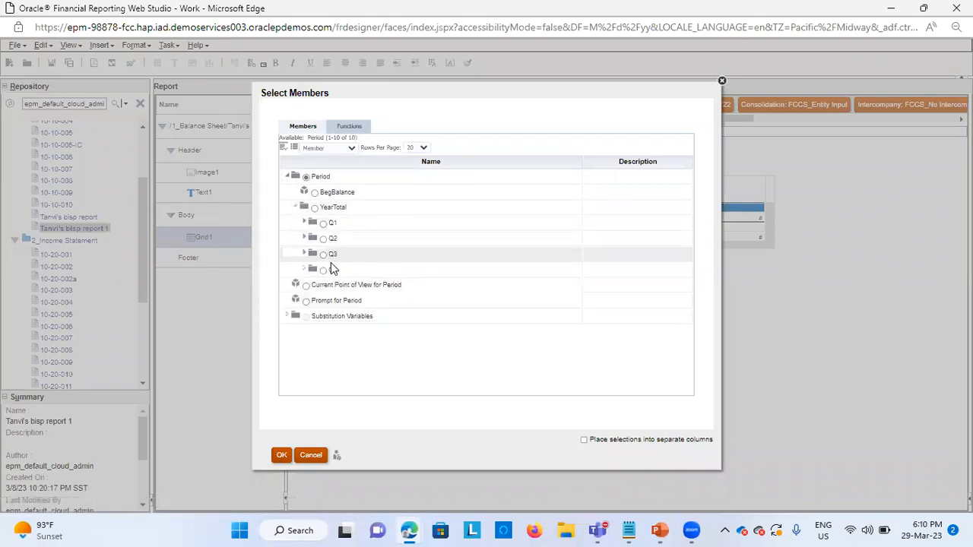
{"action": "left_click", "coordinate": [304, 222]}
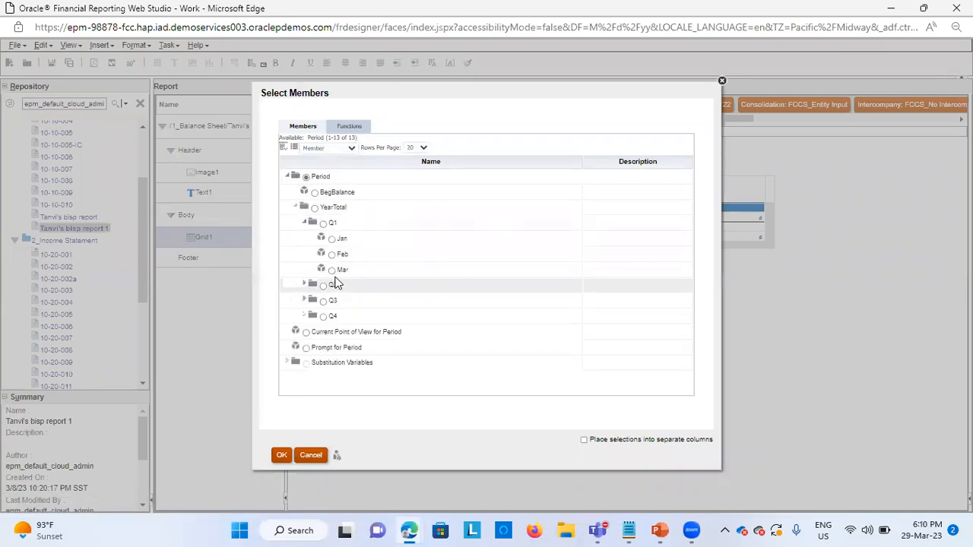
{"action": "left_click", "coordinate": [331, 270]}
{"action": "left_click", "coordinate": [281, 454]}
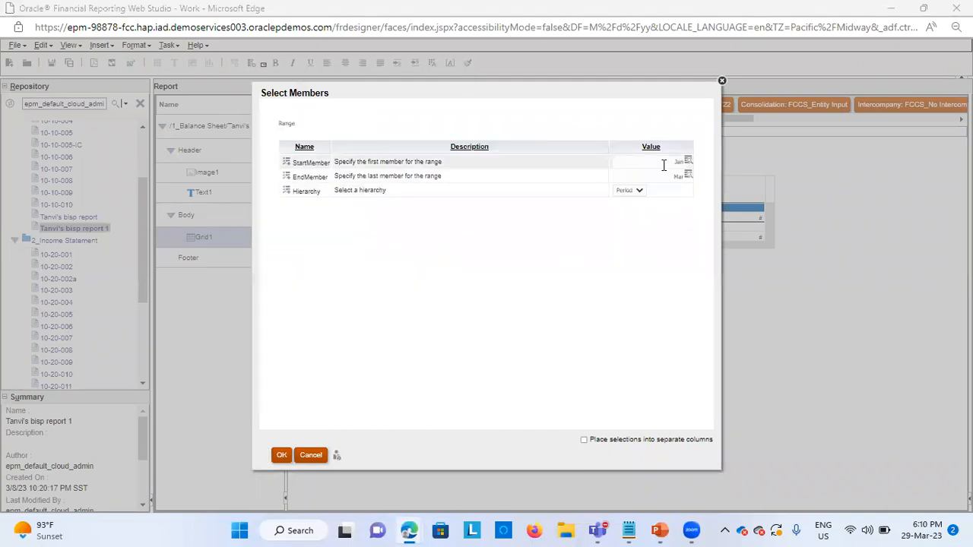
{"action": "left_click", "coordinate": [281, 454]}
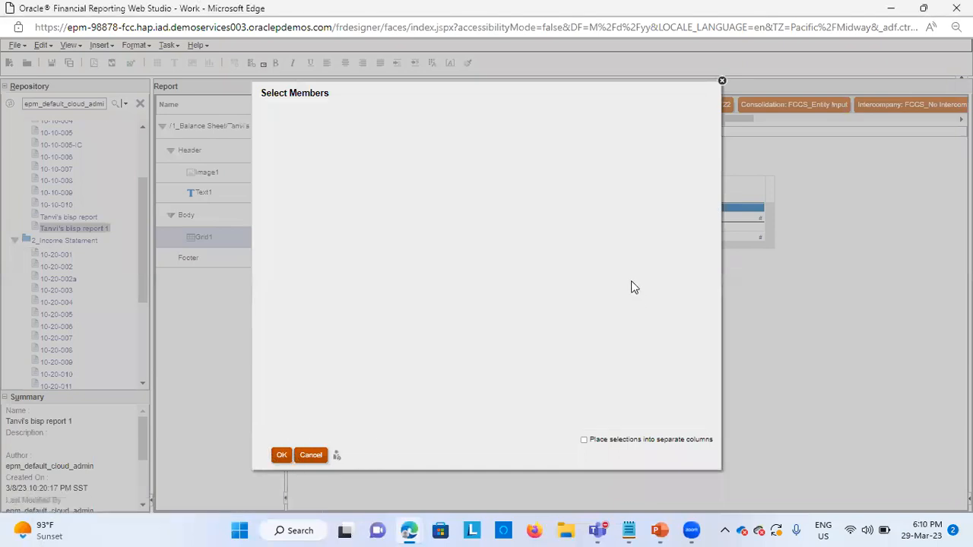
{"action": "left_click", "coordinate": [281, 455]}
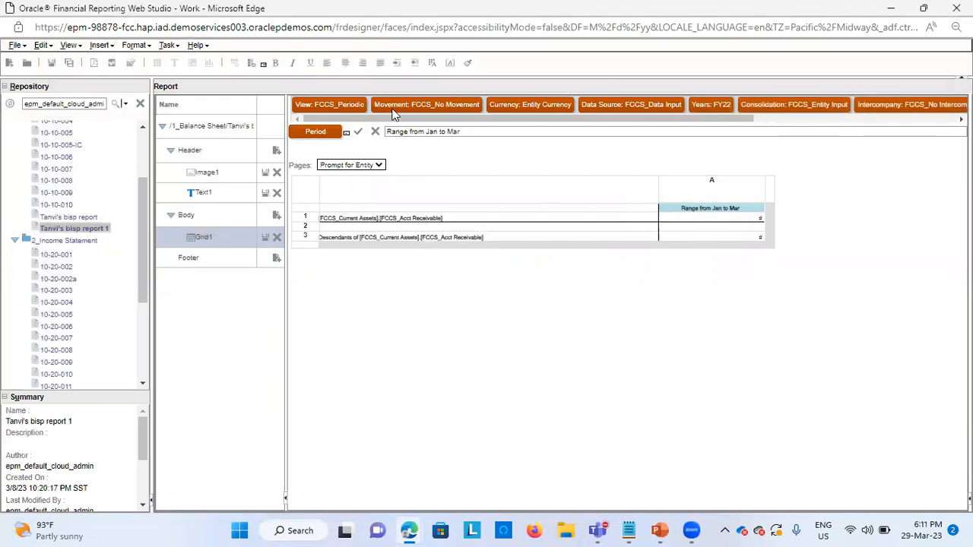
Step: Preview the report with the Jan to Mar columns, using the C_101, C_102 prompt selection, and close the preview
{"action": "left_click", "coordinate": [112, 63]}
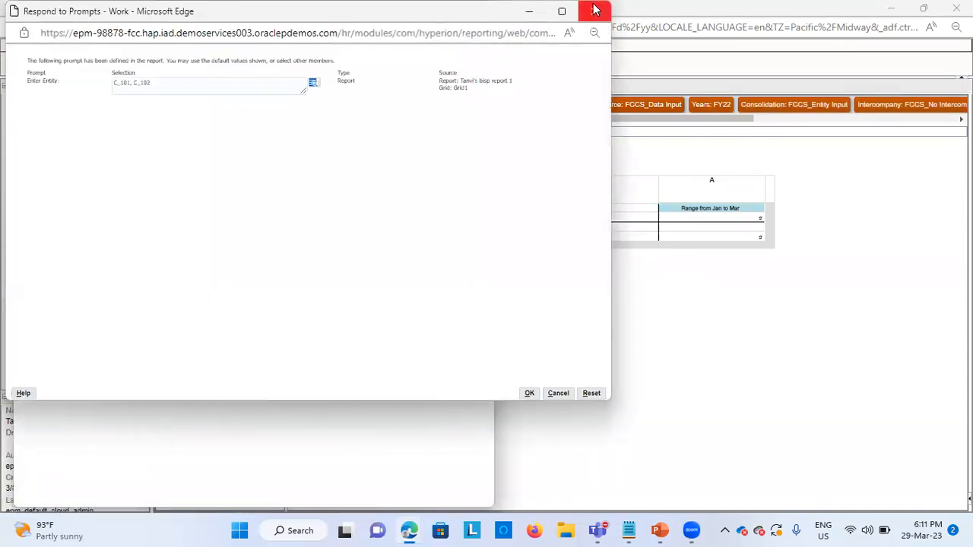
{"action": "left_click", "coordinate": [889, 505]}
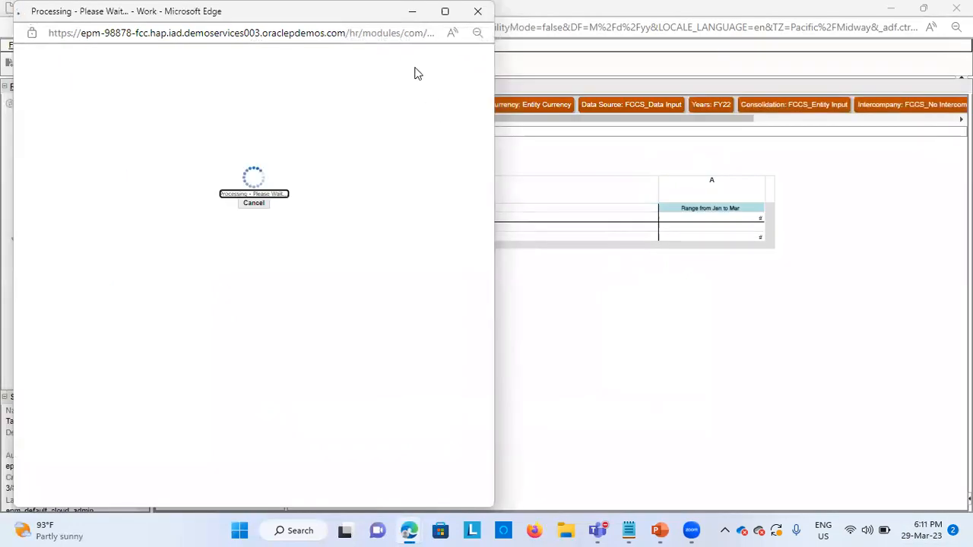
{"action": "left_click", "coordinate": [445, 11]}
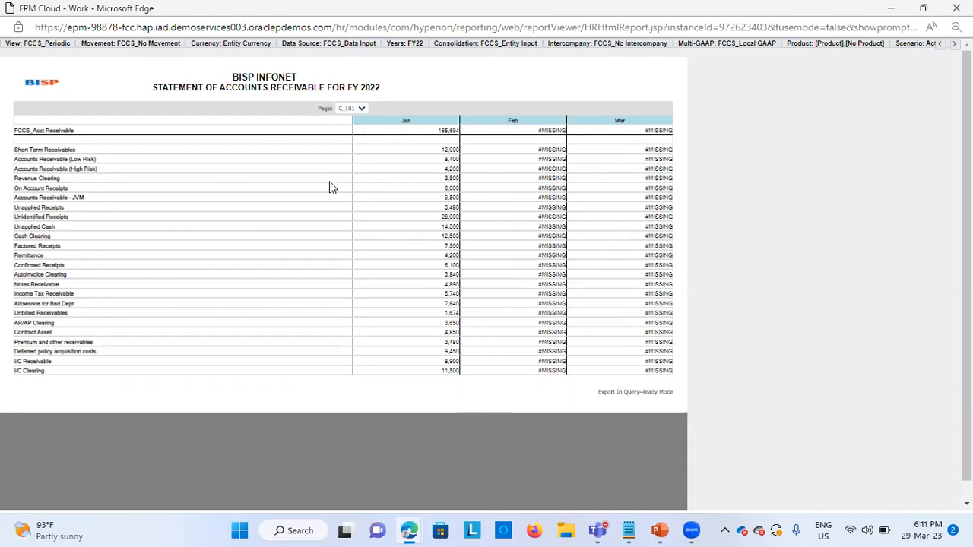
{"action": "left_click", "coordinate": [956, 8]}
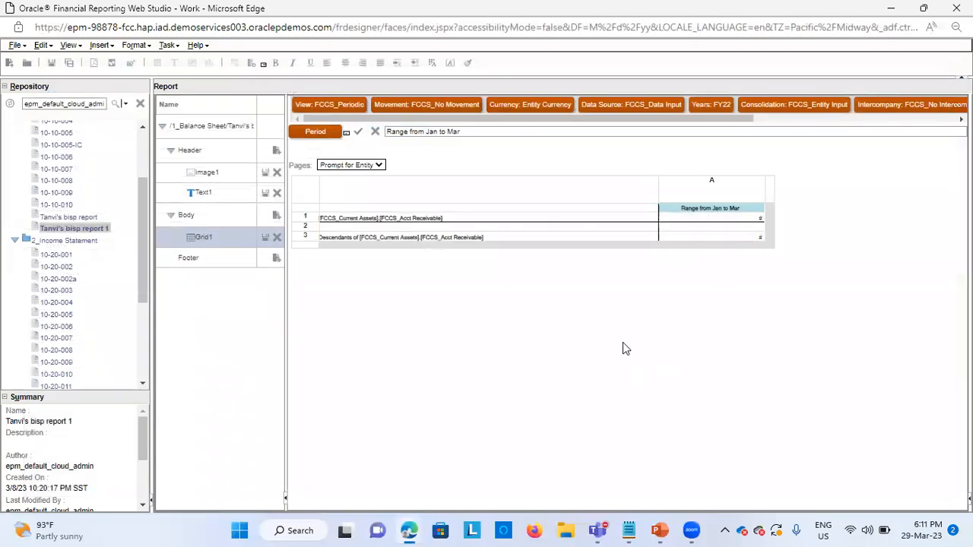
Step: Replace the Jan to Mar range with Q1 in the grid column A's Period member selection and apply it
{"action": "left_click", "coordinate": [629, 530]}
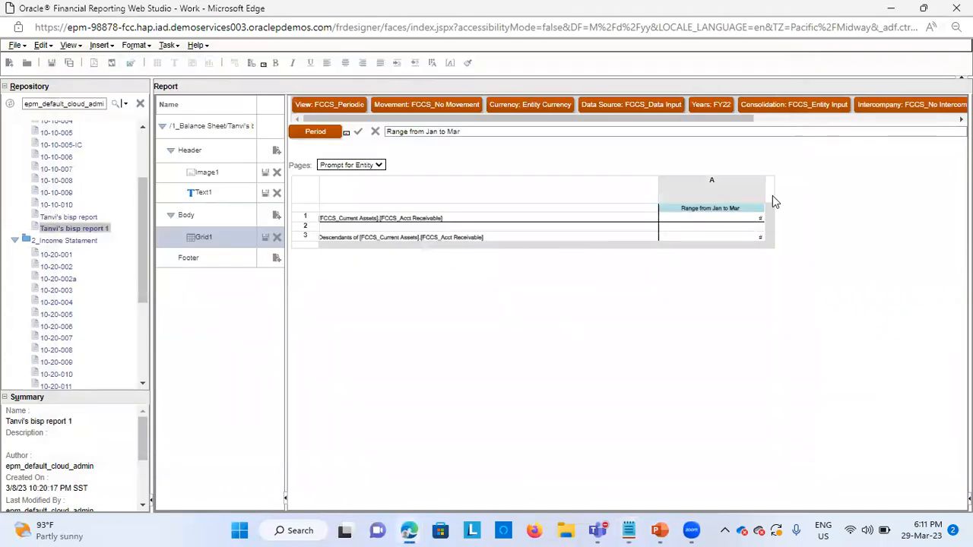
{"action": "left_click", "coordinate": [742, 210]}
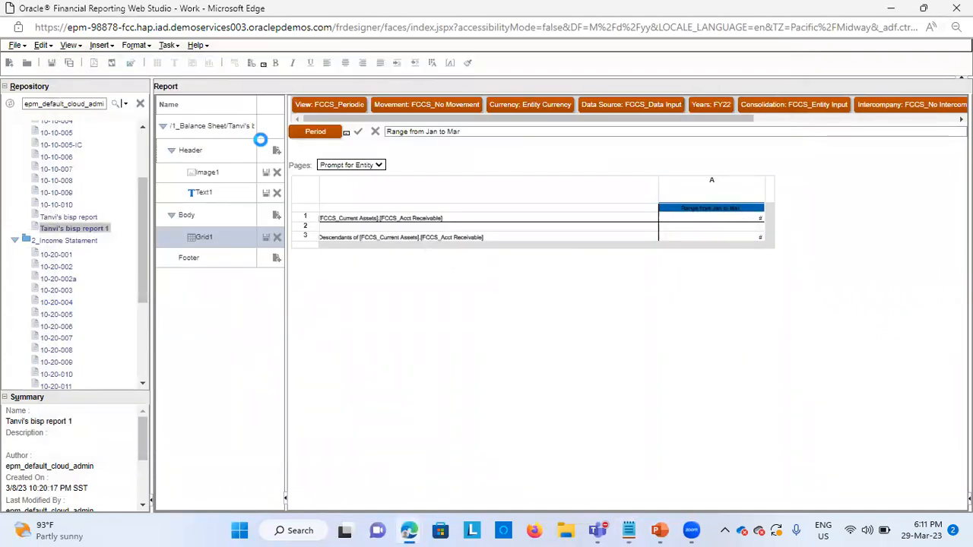
{"action": "left_click", "coordinate": [354, 166]}
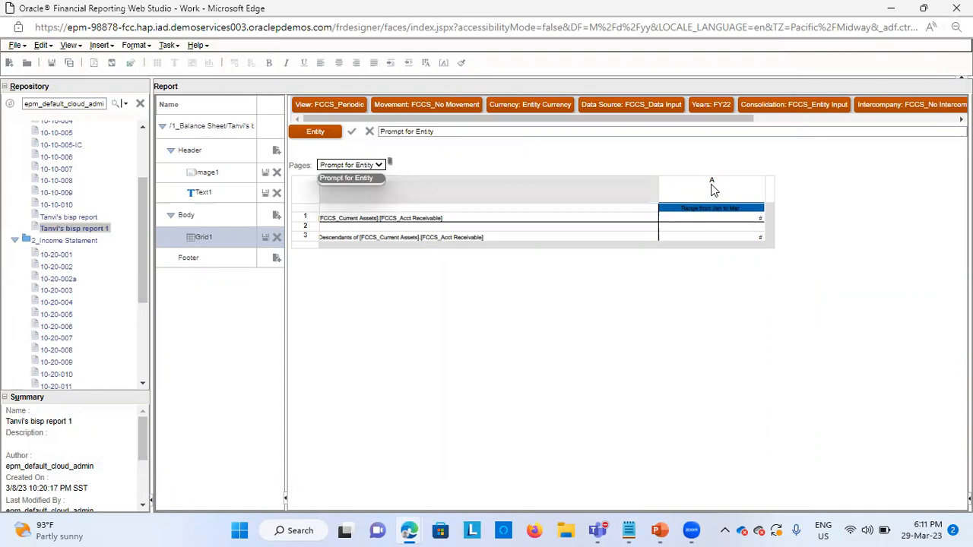
{"action": "left_click", "coordinate": [680, 206]}
{"action": "left_click", "coordinate": [321, 130]}
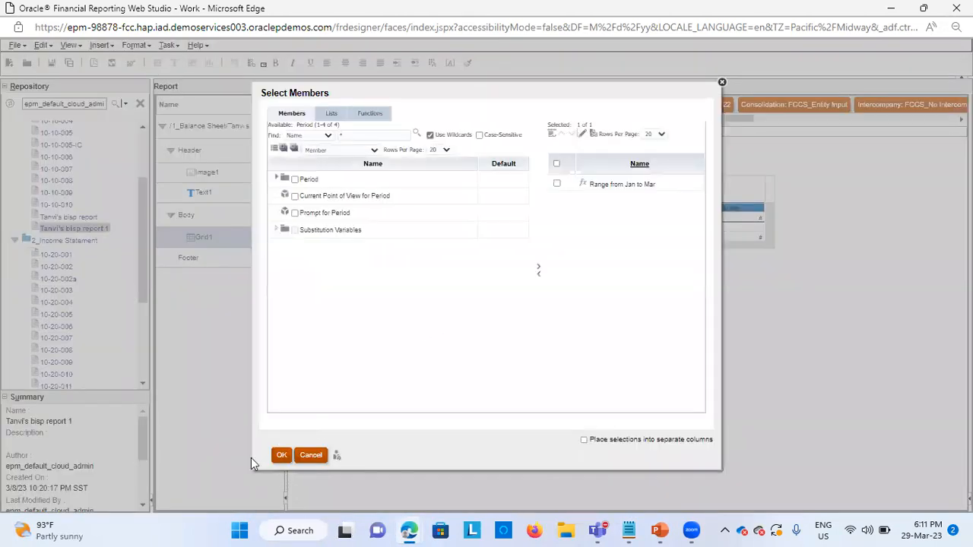
{"action": "left_click", "coordinate": [277, 178]}
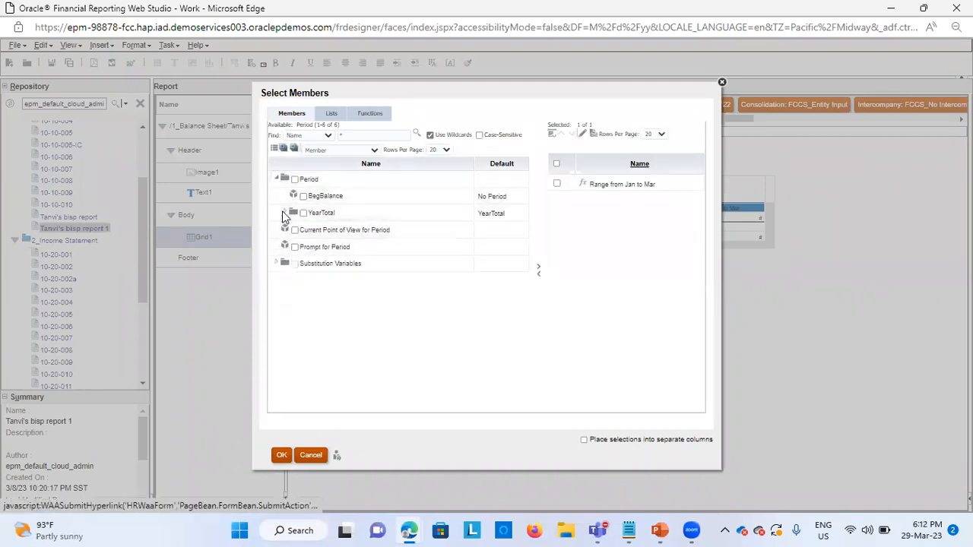
{"action": "left_click", "coordinate": [285, 214]}
{"action": "left_click", "coordinate": [312, 230]}
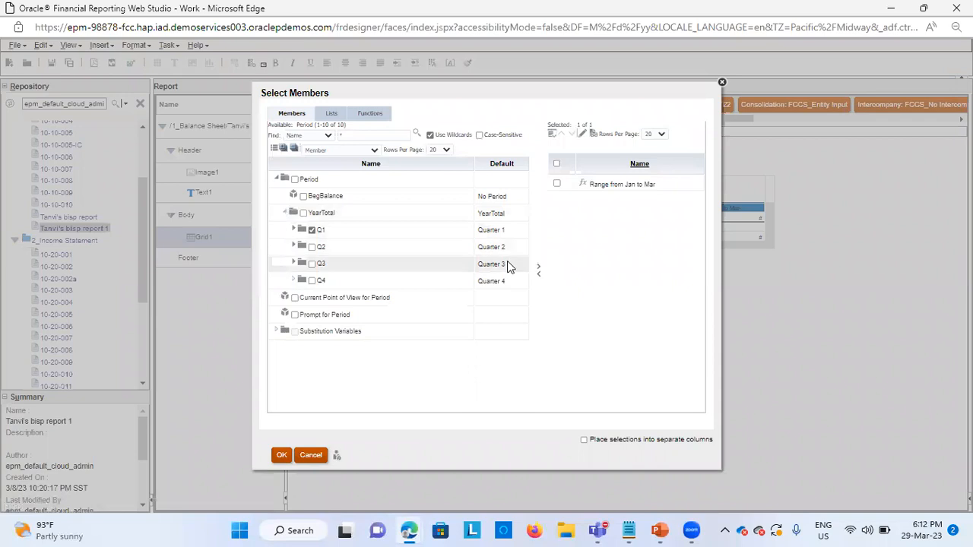
{"action": "left_click", "coordinate": [538, 267]}
{"action": "left_click", "coordinate": [557, 183]}
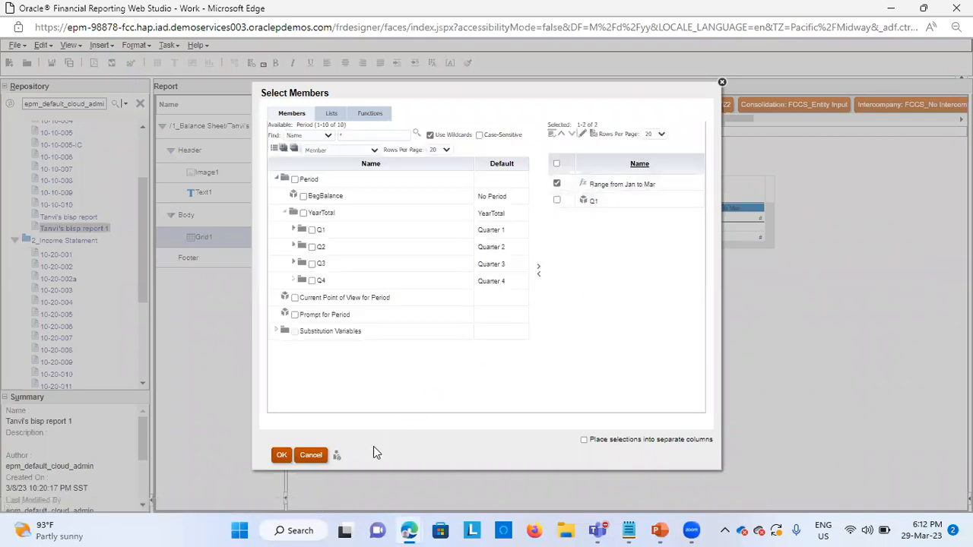
{"action": "left_click", "coordinate": [280, 456]}
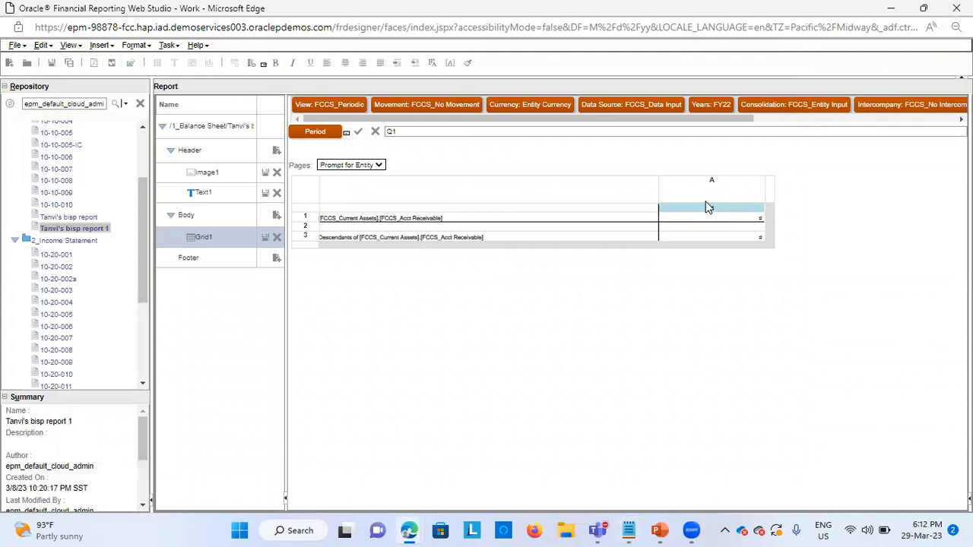
Step: Insert a formula column after column A and check the prepared formulas in the Notepad file
{"action": "right_click", "coordinate": [769, 187]}
{"action": "mouse_move", "coordinate": [830, 348]}
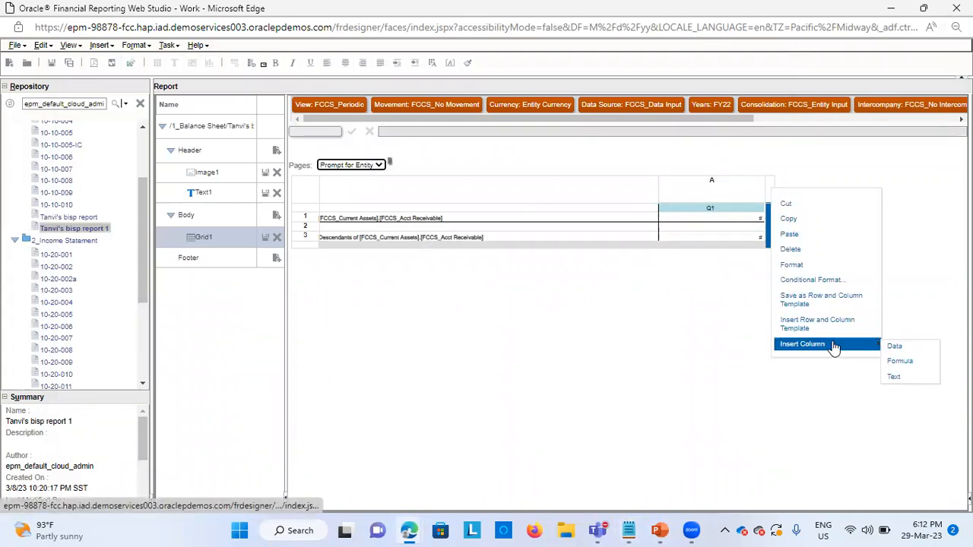
{"action": "left_click", "coordinate": [901, 361]}
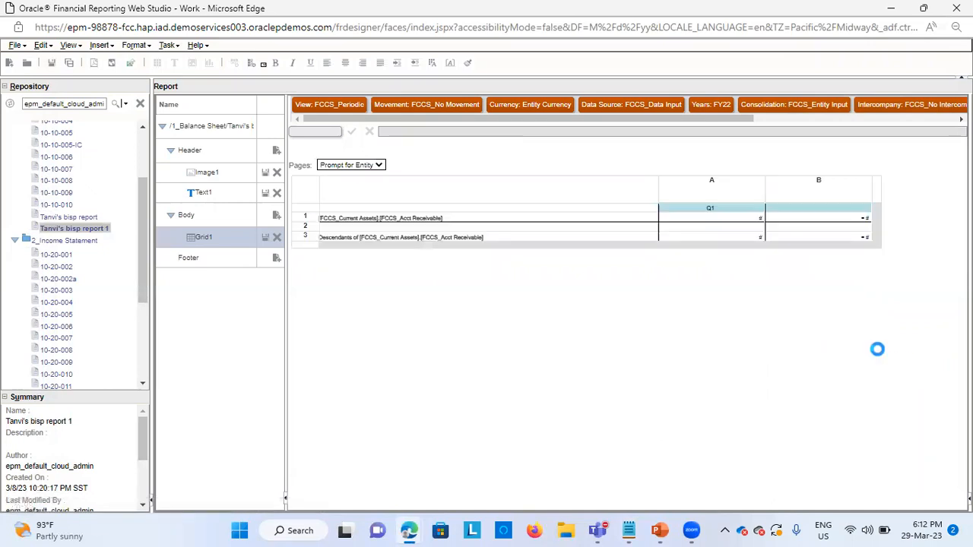
{"action": "left_click", "coordinate": [630, 531]}
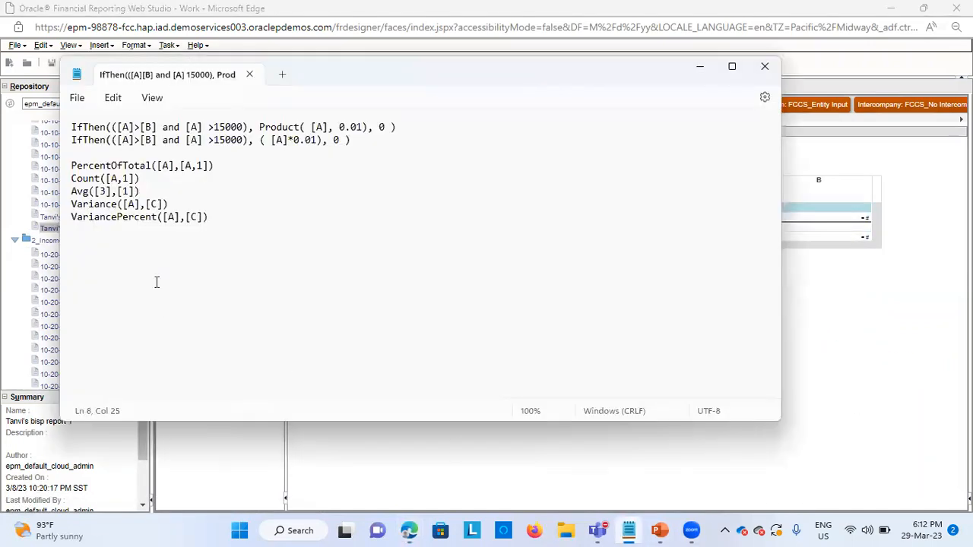
{"action": "key", "text": "alt+Tab"}
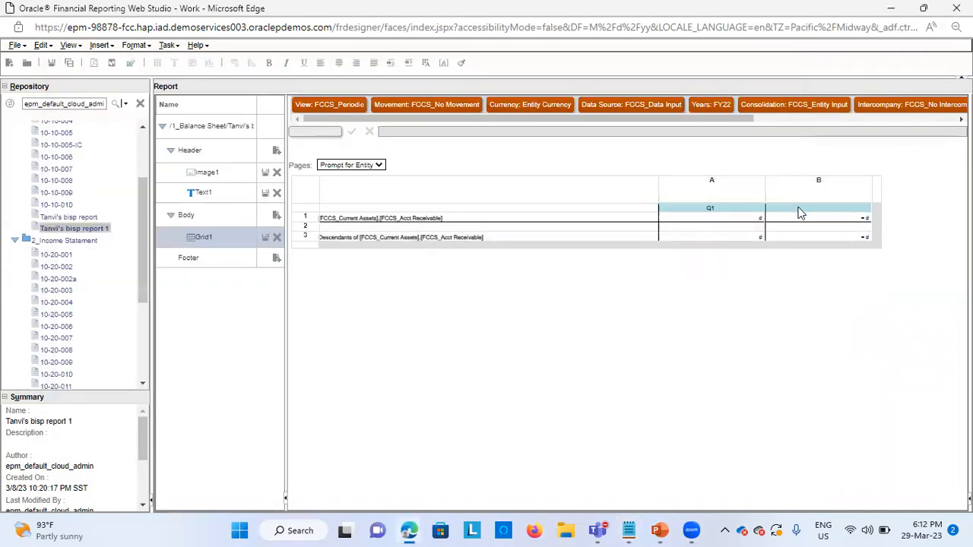
Step: Give formula column B the custom heading "% of Total"
{"action": "left_click", "coordinate": [799, 210]}
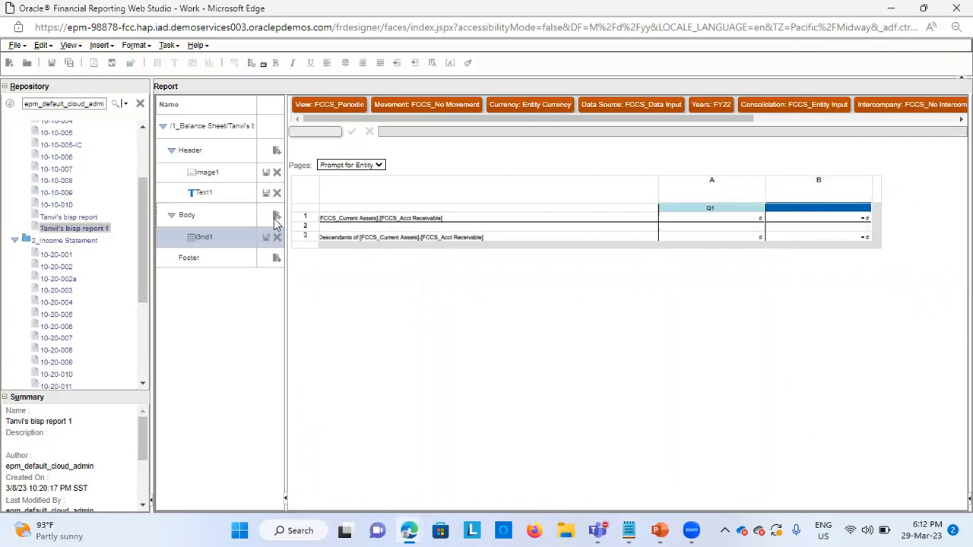
{"action": "left_click", "coordinate": [309, 209]}
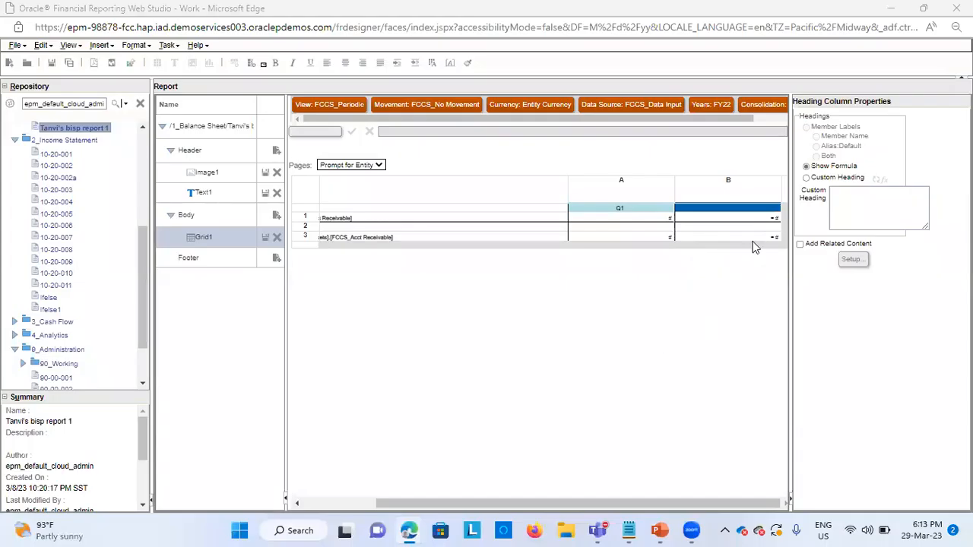
{"action": "left_click", "coordinate": [856, 206]}
{"action": "left_click", "coordinate": [807, 178]}
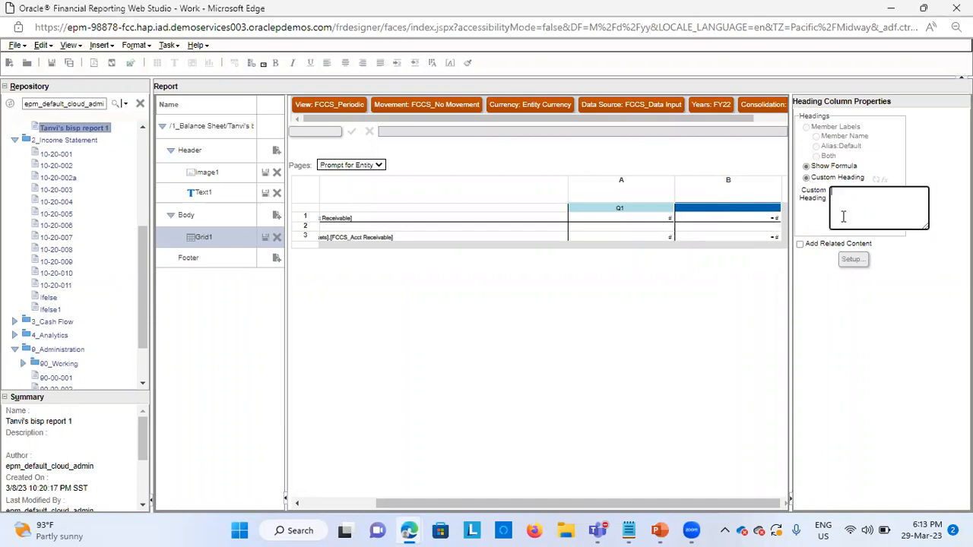
{"action": "left_click", "coordinate": [629, 531]}
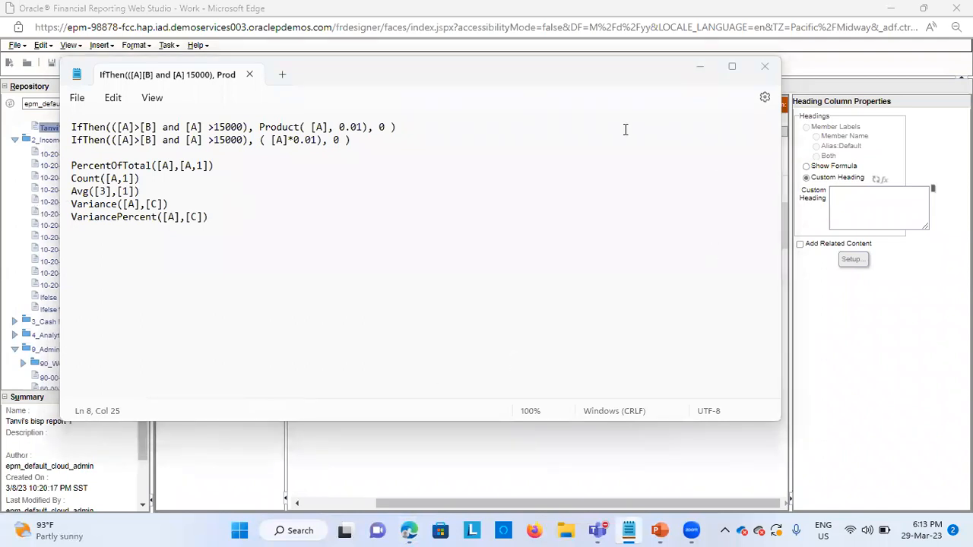
{"action": "left_click", "coordinate": [699, 68]}
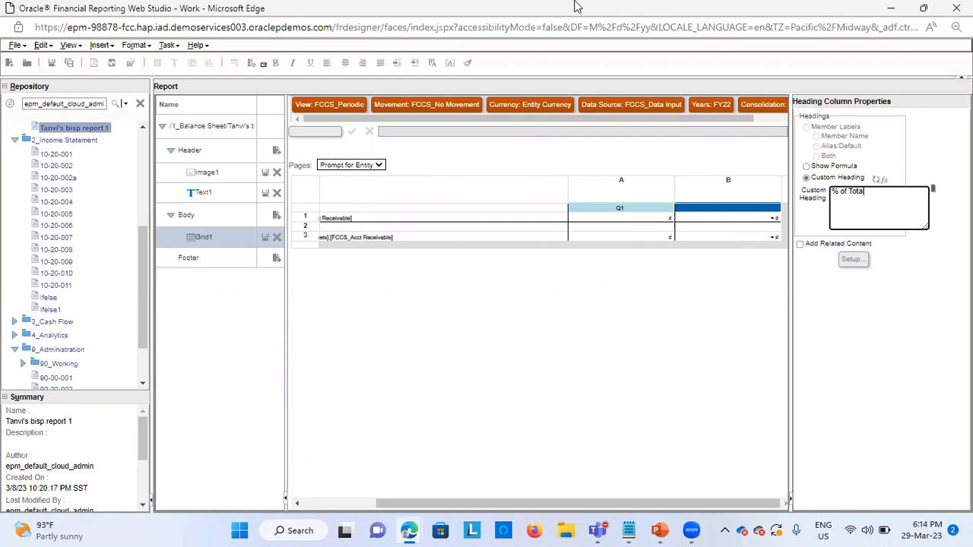
{"action": "left_click", "coordinate": [748, 301]}
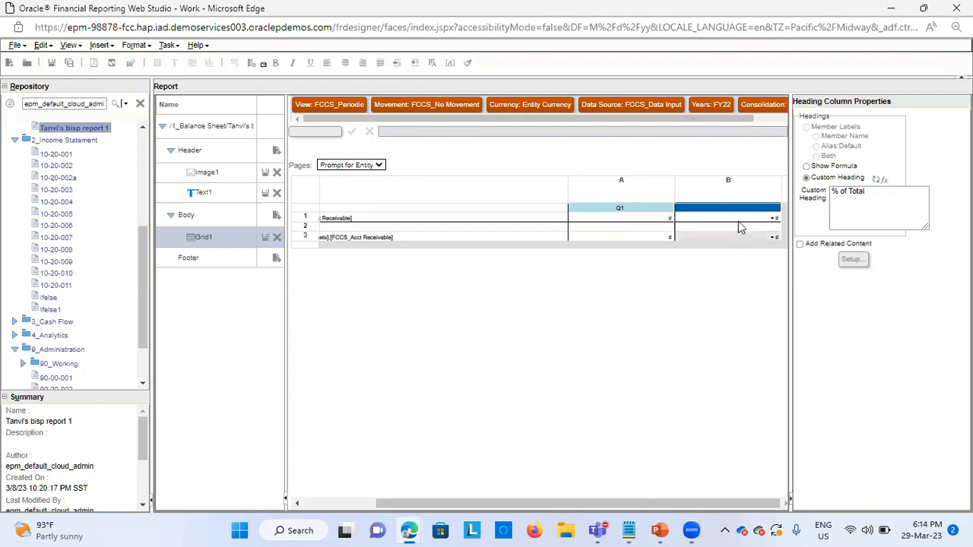
{"action": "left_click", "coordinate": [879, 213]}
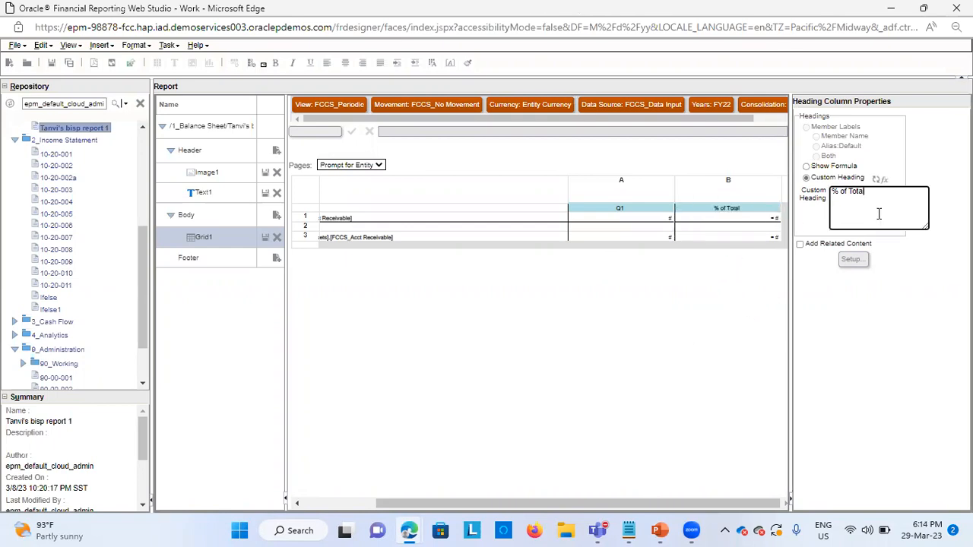
{"action": "left_click_drag", "start_coordinate": [748, 504], "coordinate": [792, 504]}
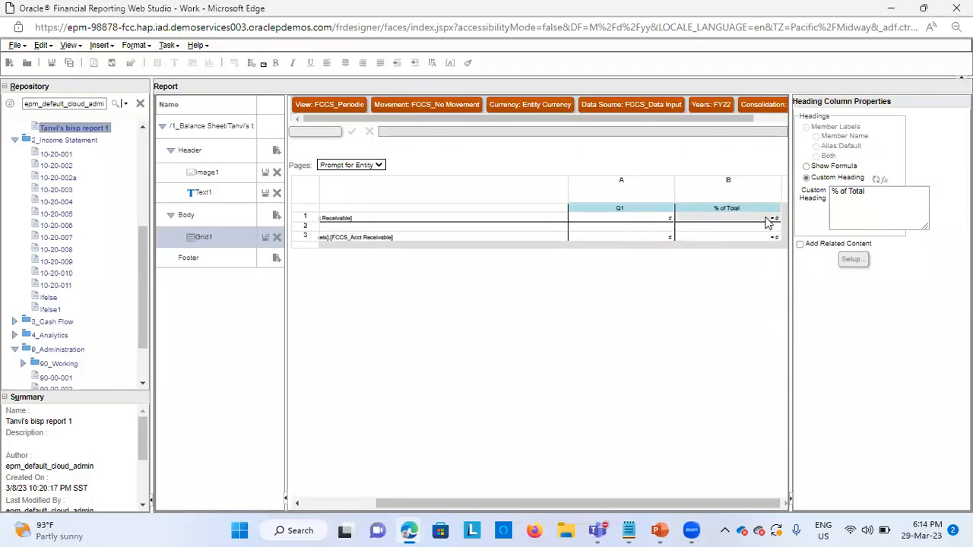
Step: Narrow the grid's row heading column so that columns A and B both fit in view
{"action": "left_click", "coordinate": [768, 221]}
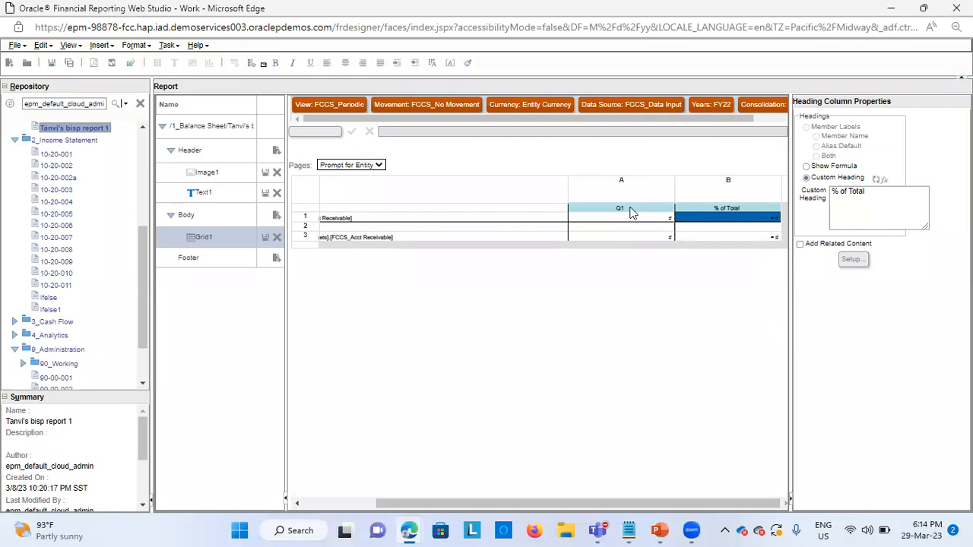
{"action": "left_click", "coordinate": [565, 189]}
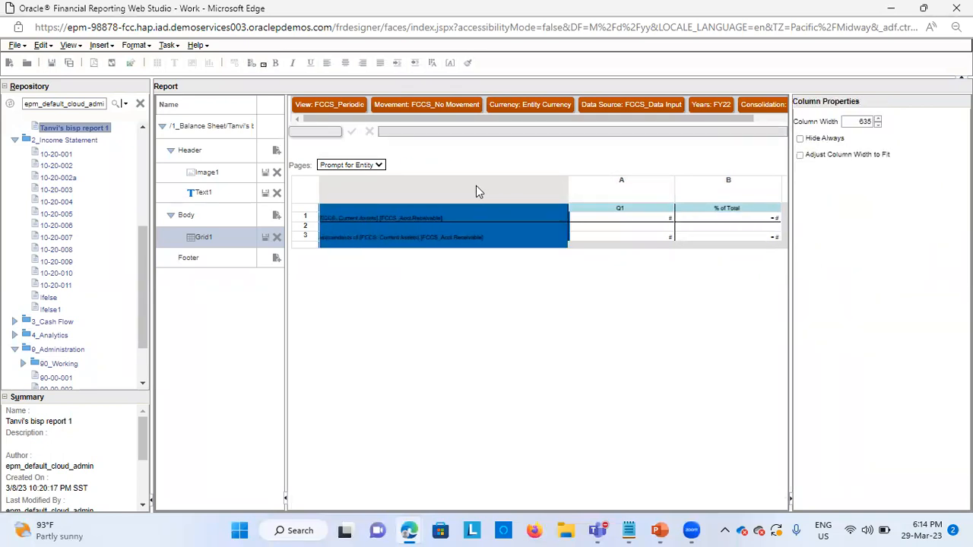
{"action": "left_click_drag", "start_coordinate": [476, 186], "coordinate": [498, 188]}
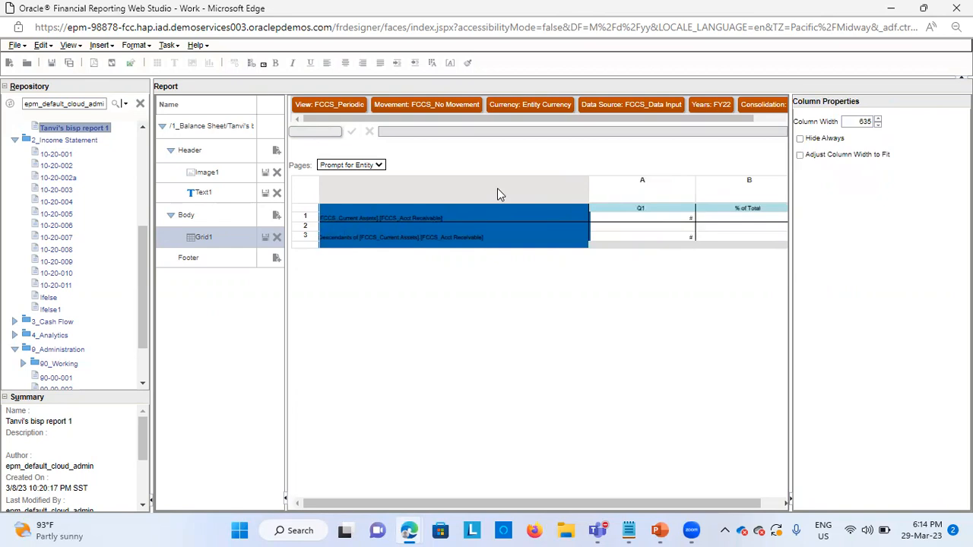
{"action": "left_click", "coordinate": [492, 227]}
{"action": "left_click", "coordinate": [551, 218]}
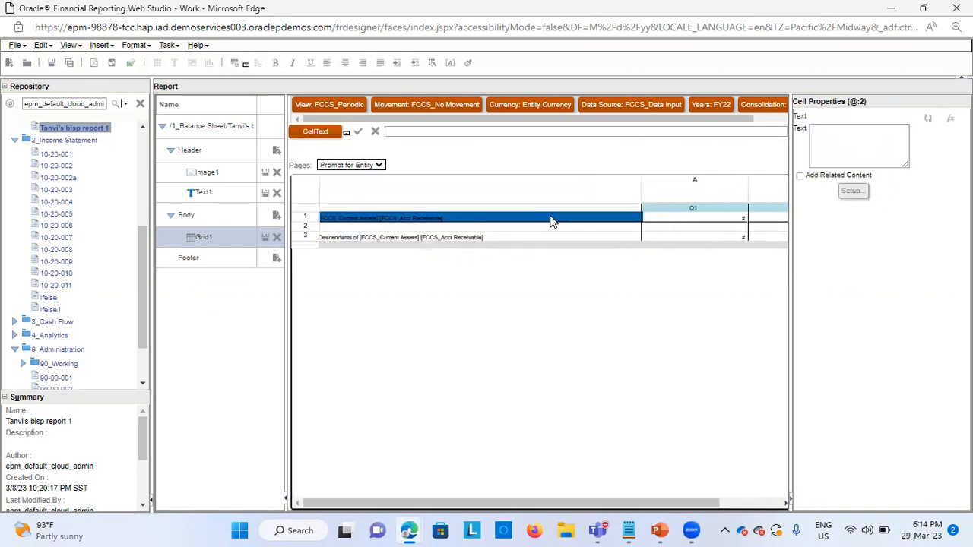
{"action": "right_click", "coordinate": [518, 207]}
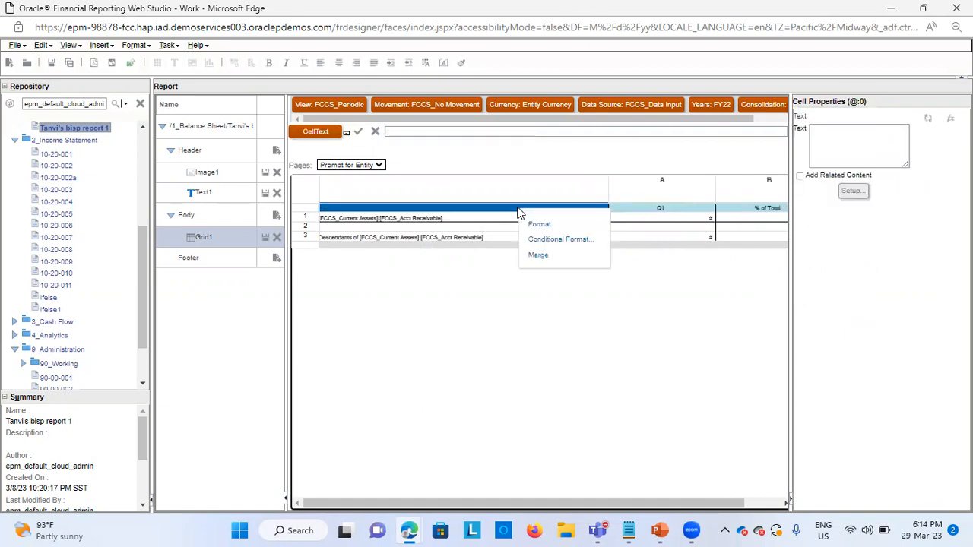
{"action": "left_click", "coordinate": [518, 208]}
{"action": "left_click_drag", "start_coordinate": [517, 193], "coordinate": [480, 184]}
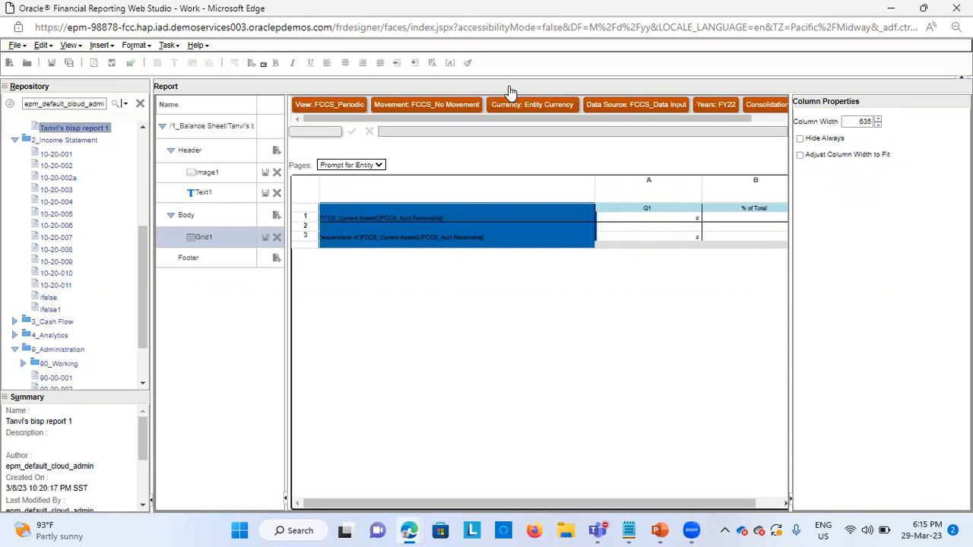
{"action": "left_click", "coordinate": [503, 226]}
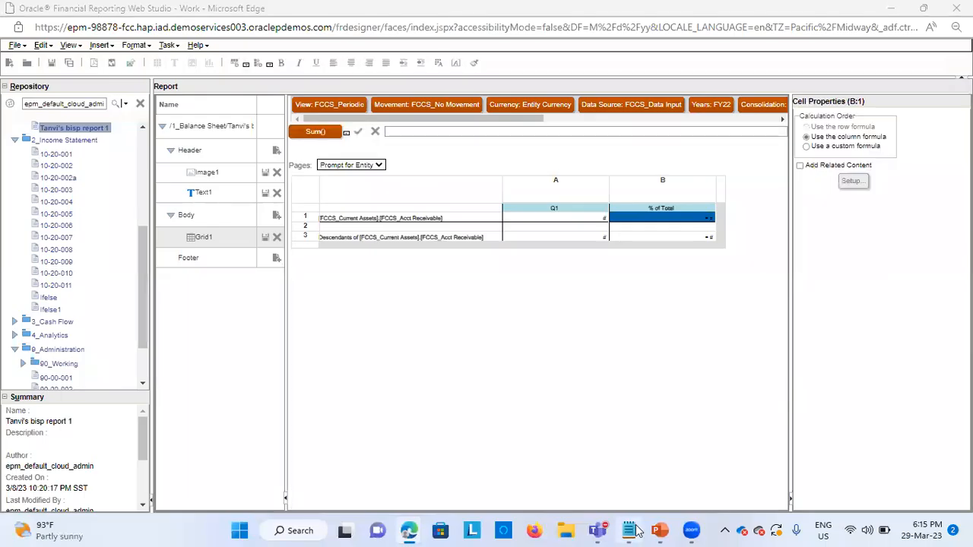
Step: Look up the PercentOfTotal([A],[A,1]) formula in the Notepad file and return to the report designer
{"action": "left_click", "coordinate": [628, 530]}
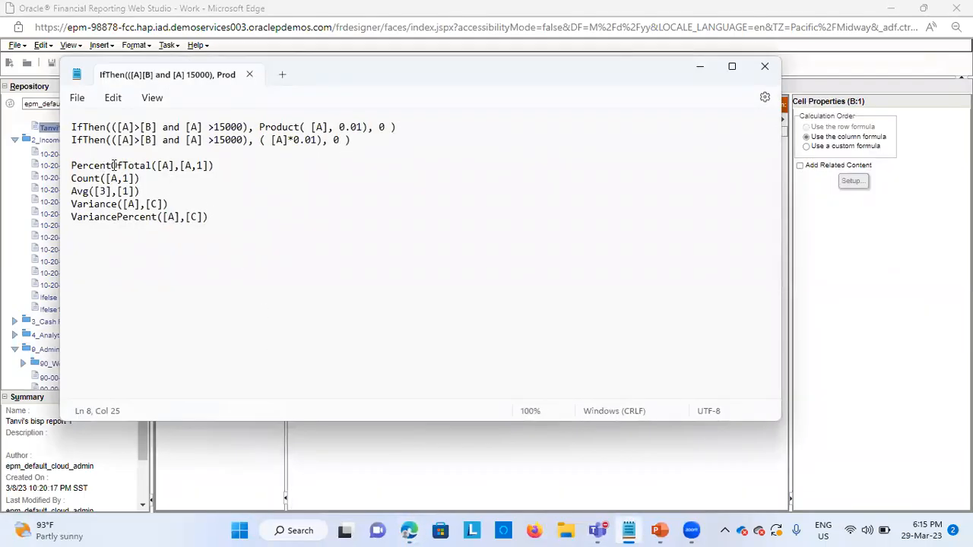
{"action": "left_click_drag", "start_coordinate": [73, 163], "coordinate": [214, 170]}
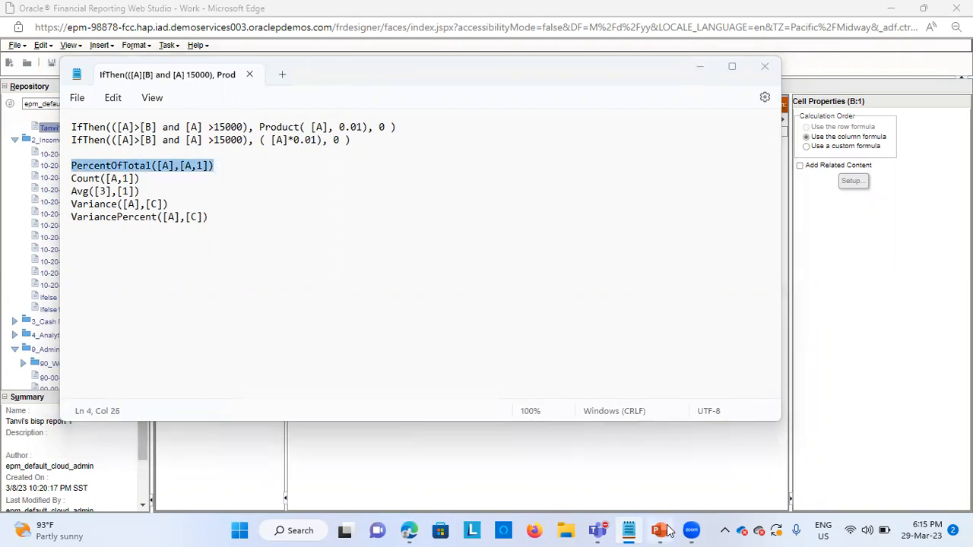
{"action": "mouse_move", "coordinate": [409, 530]}
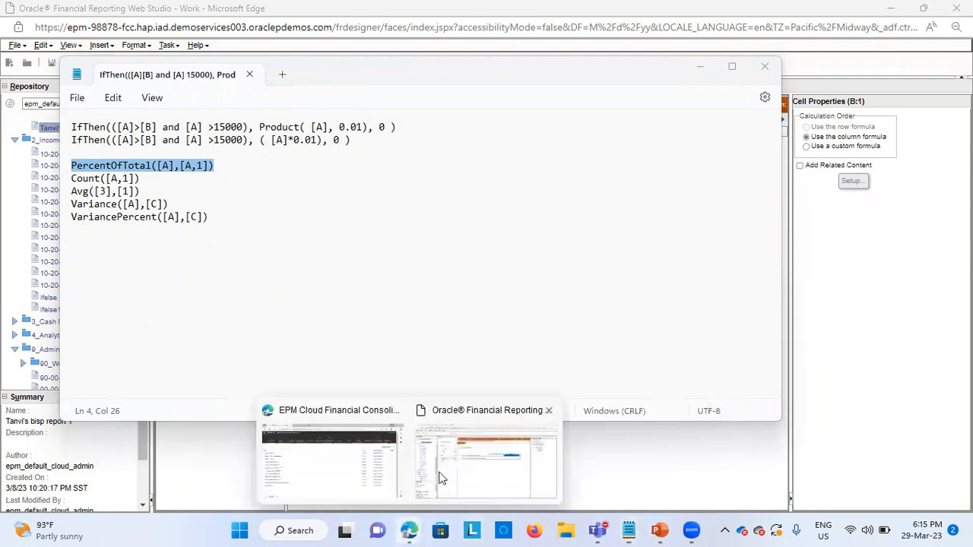
{"action": "left_click", "coordinate": [456, 465]}
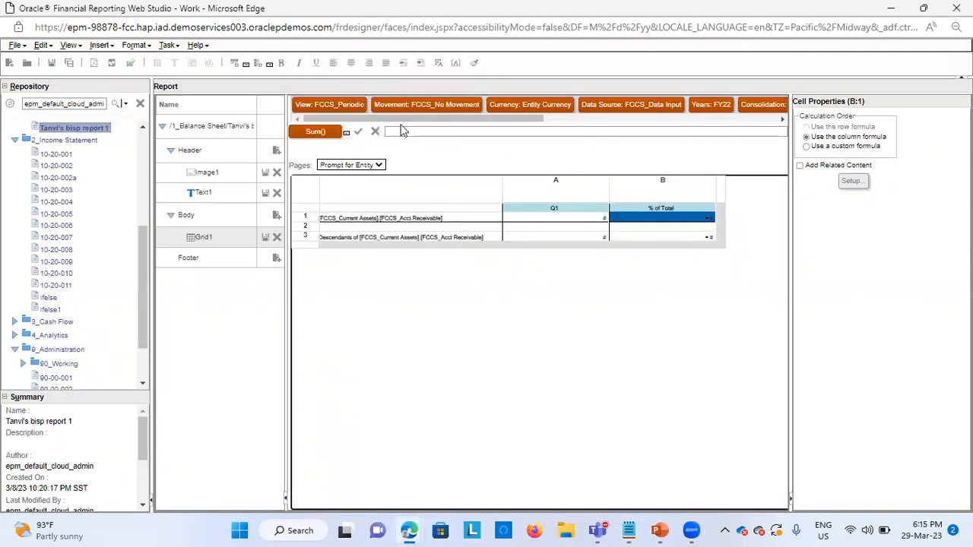
Step: Set the formula of cell B1 in the % of Total column to PercentOfTotal([A],[A,1]) and apply it
{"action": "left_click", "coordinate": [347, 140]}
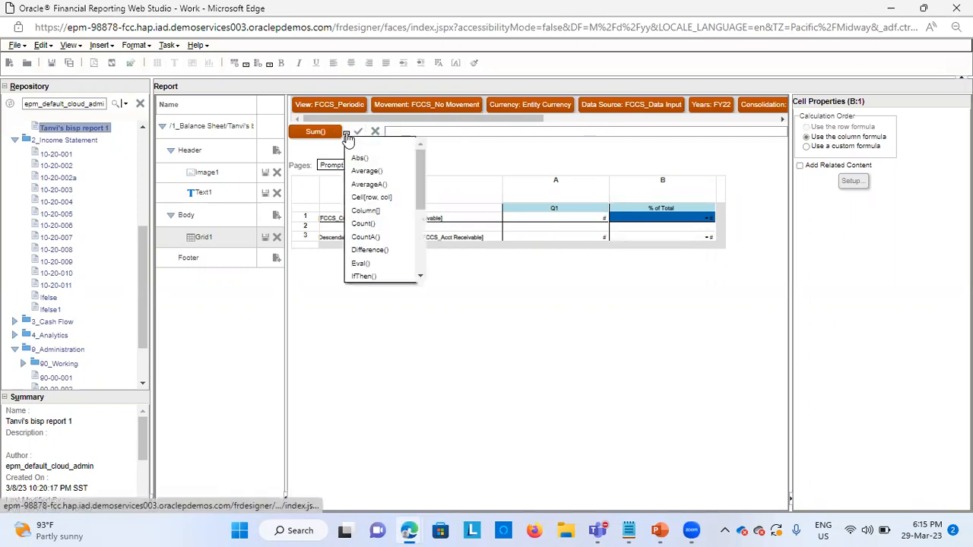
{"action": "scroll", "coordinate": [377, 239], "scroll_direction": "down", "scroll_amount": 3}
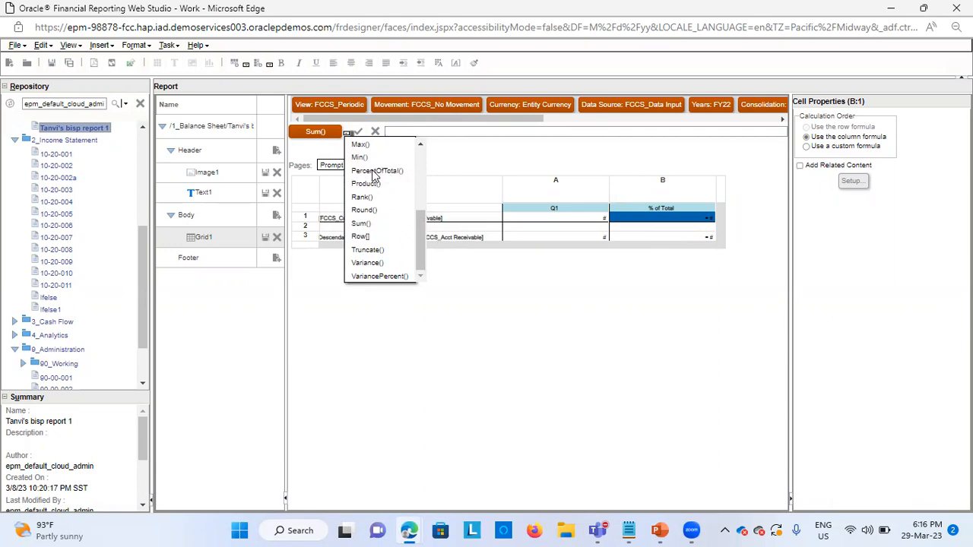
{"action": "left_click", "coordinate": [435, 131]}
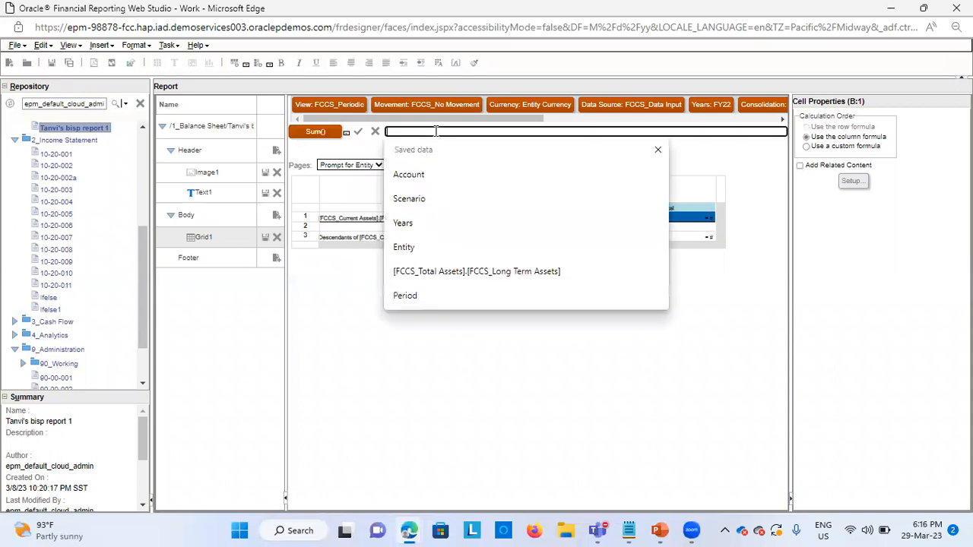
{"action": "type", "text": "PercentOfTotal([A],[A,1])"}
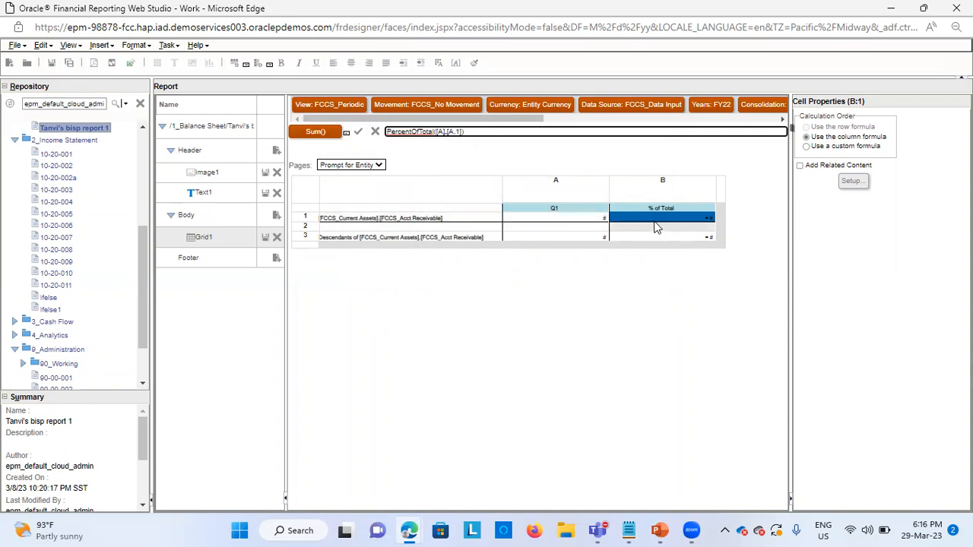
{"action": "left_click", "coordinate": [358, 131]}
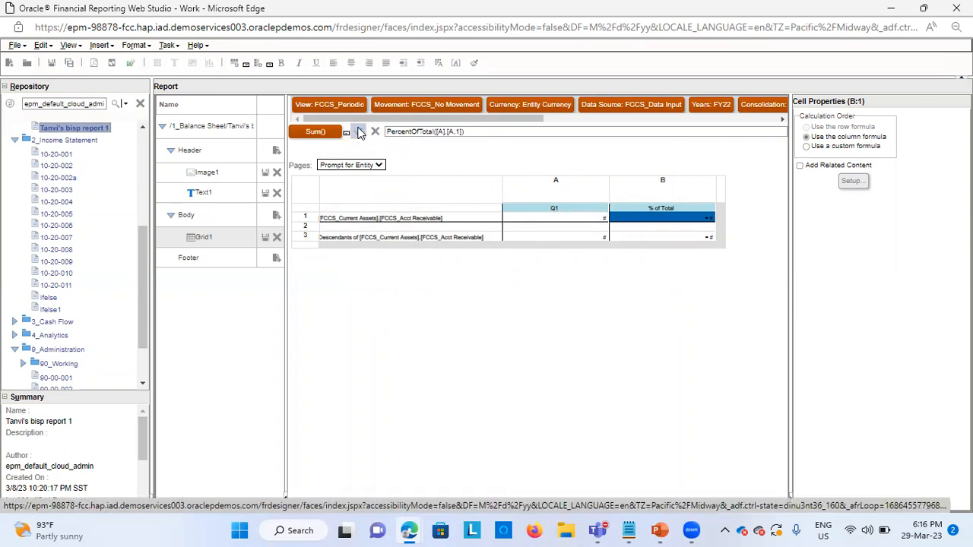
Step: Preview the report for entities C_101 and C_102, check the % of Total column and return to the designer
{"action": "left_click", "coordinate": [112, 64]}
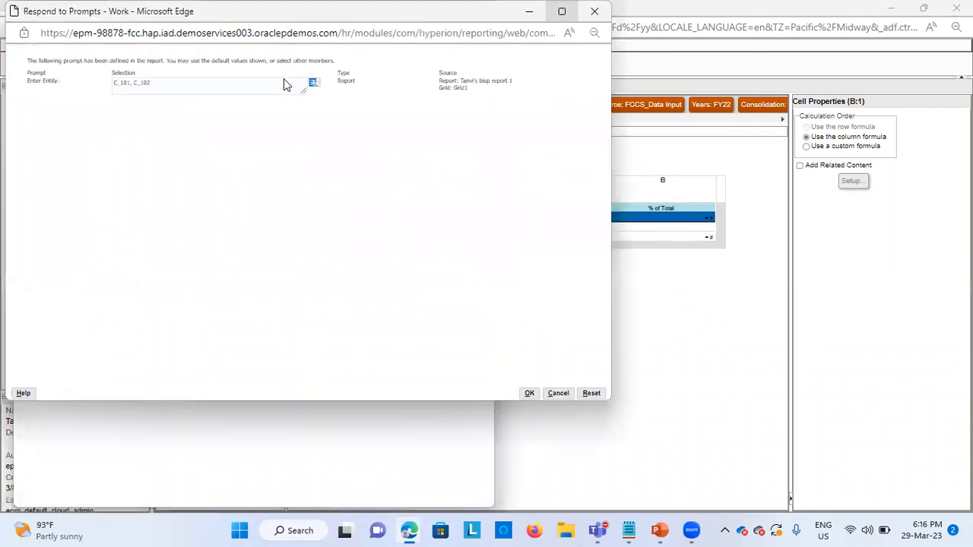
{"action": "left_click", "coordinate": [561, 11]}
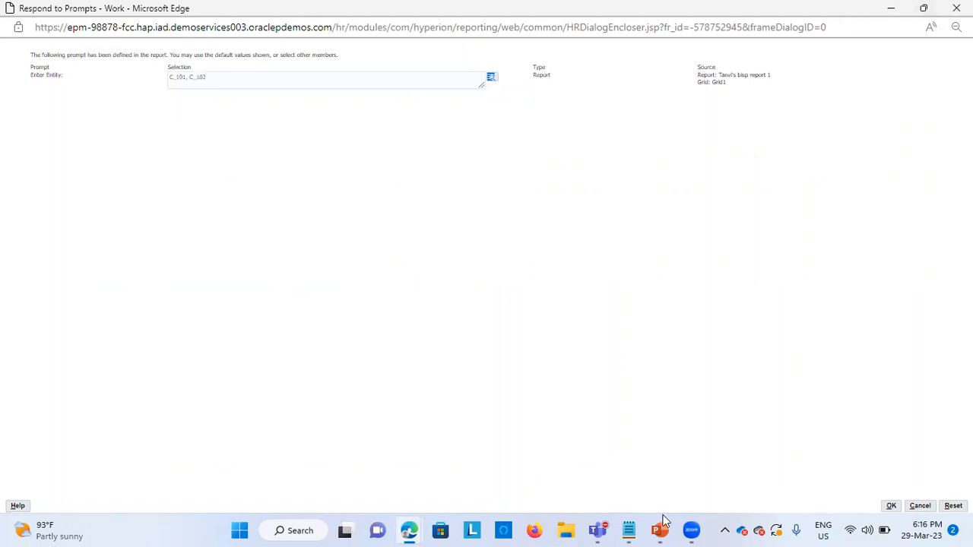
{"action": "left_click", "coordinate": [891, 506]}
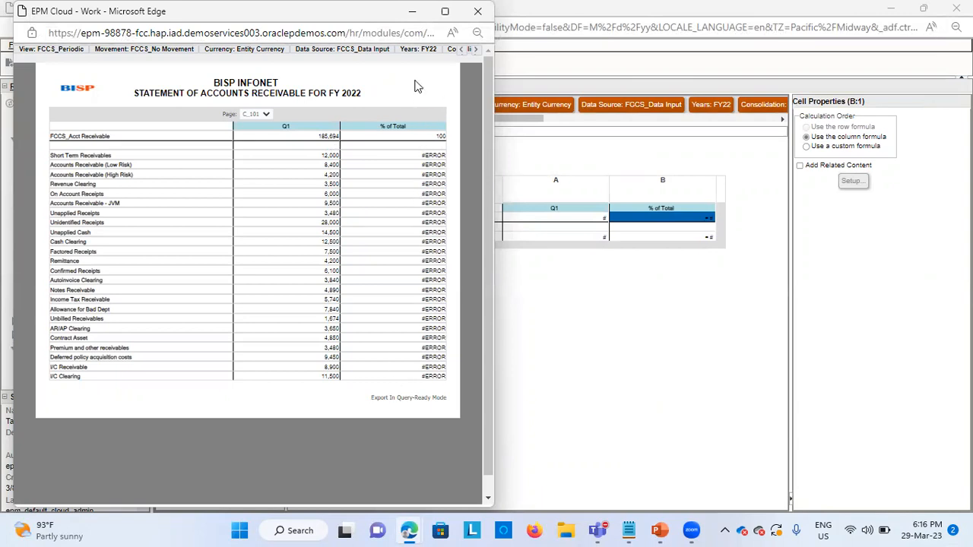
{"action": "left_click", "coordinate": [412, 12]}
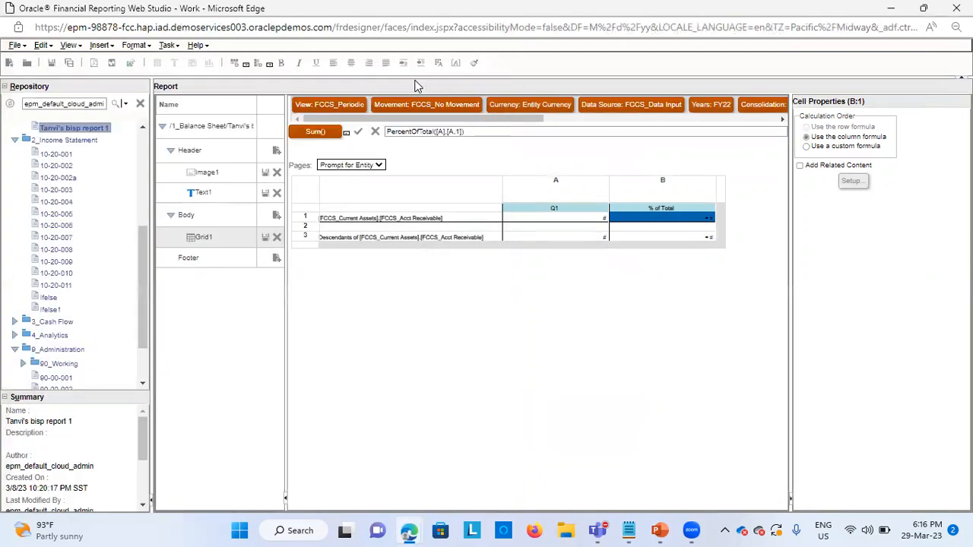
Step: Set the formula of cell B3 in the % of Total column to PercentOfTotal([A],[A,3]) and apply it
{"action": "left_click", "coordinate": [692, 237]}
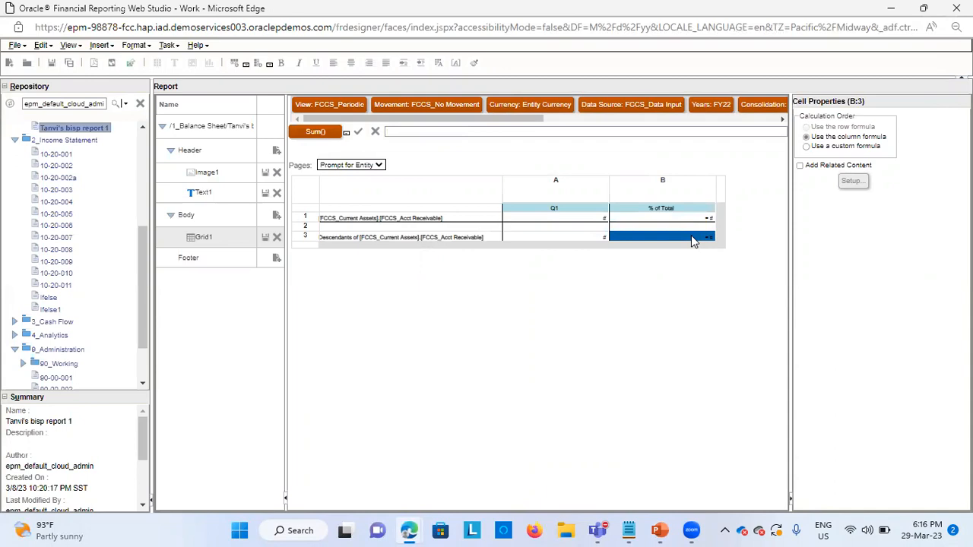
{"action": "left_click", "coordinate": [479, 132]}
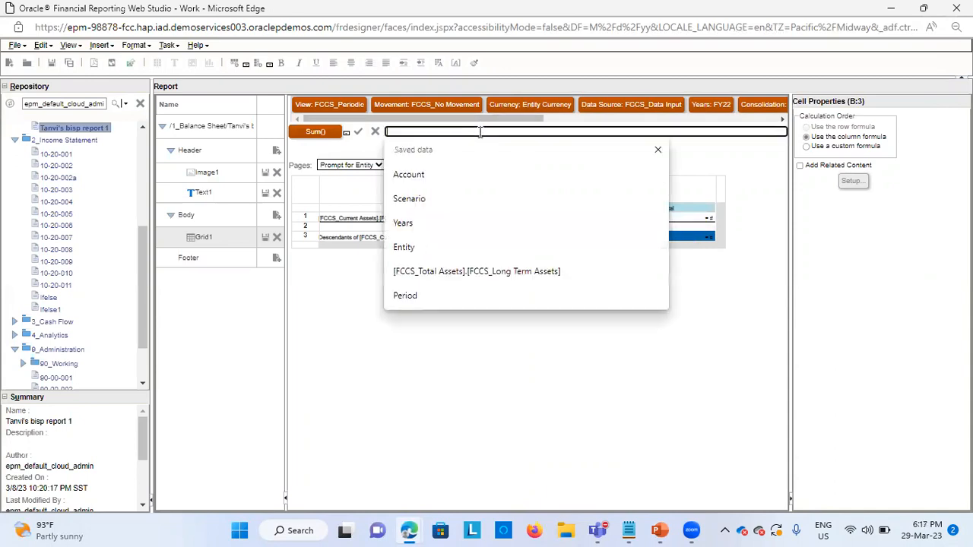
{"action": "type", "text": "PercentOfTotal([A],[A,1])"}
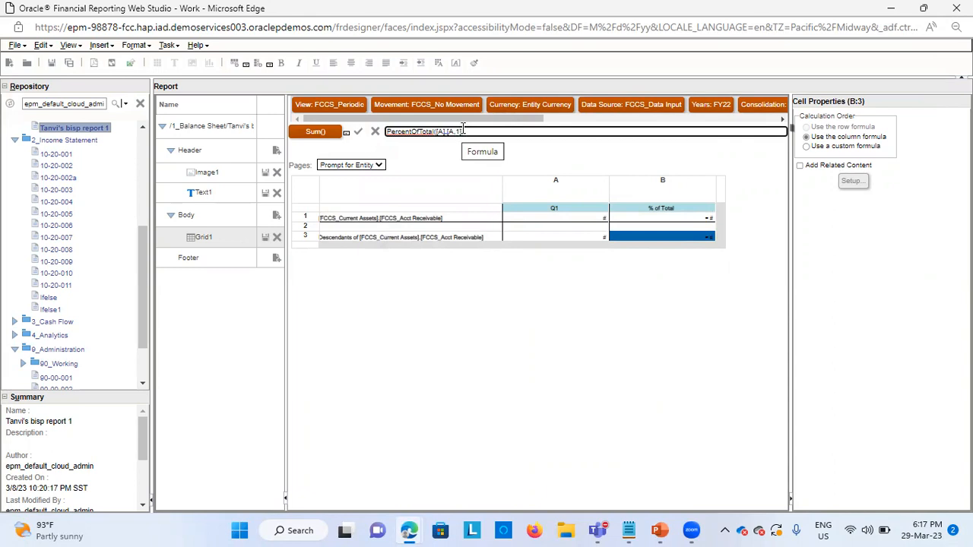
{"action": "type", "text": ")"}
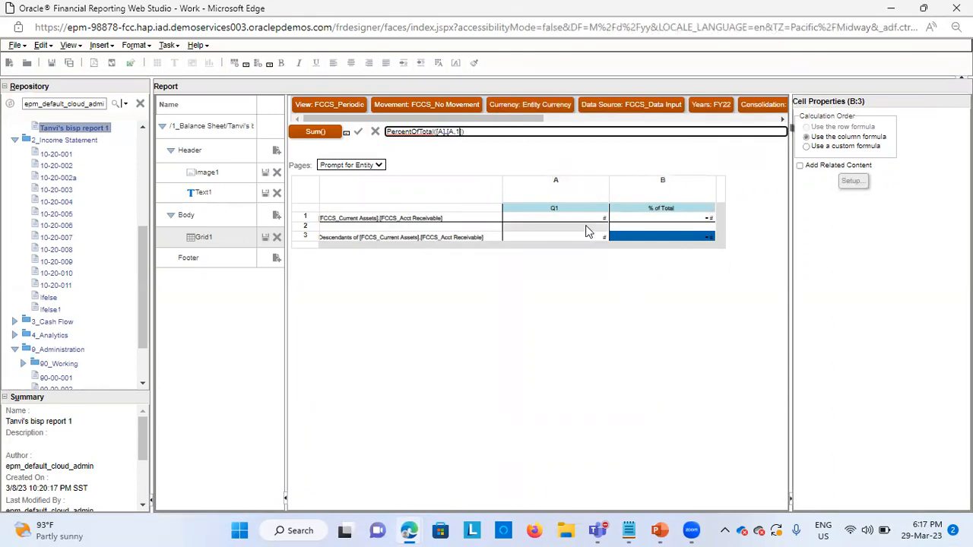
{"action": "key", "text": "Left"}
{"action": "key", "text": "Left"}
{"action": "key", "text": "BackSpace"}
{"action": "type", "text": "3"}
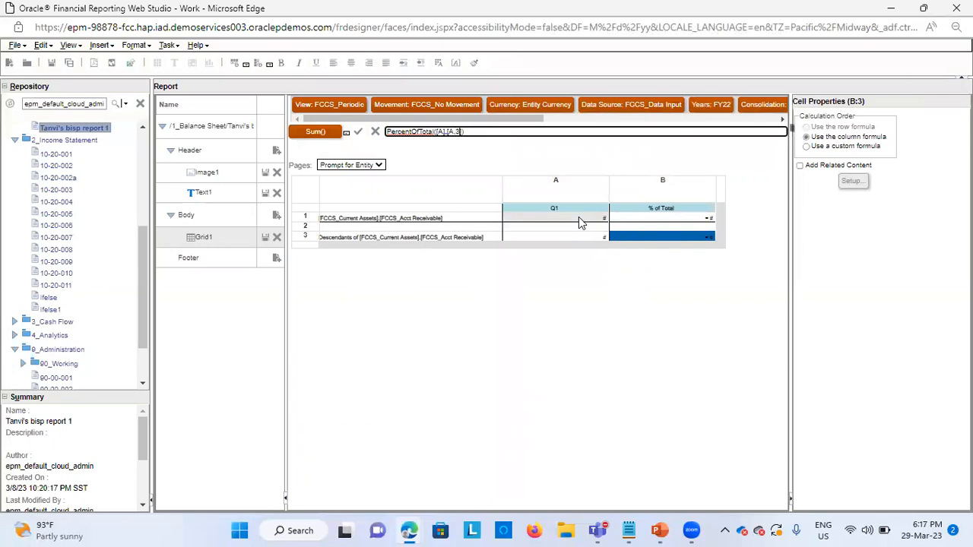
{"action": "left_click", "coordinate": [358, 131]}
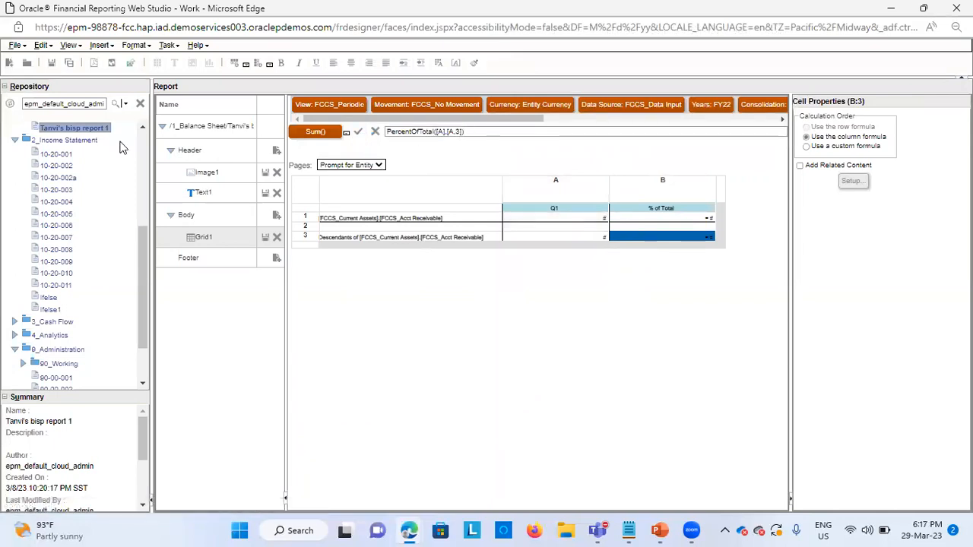
Step: Preview the report again with the default entity selection, check the percentages of the descendant accounts and close the preview
{"action": "left_click", "coordinate": [112, 64]}
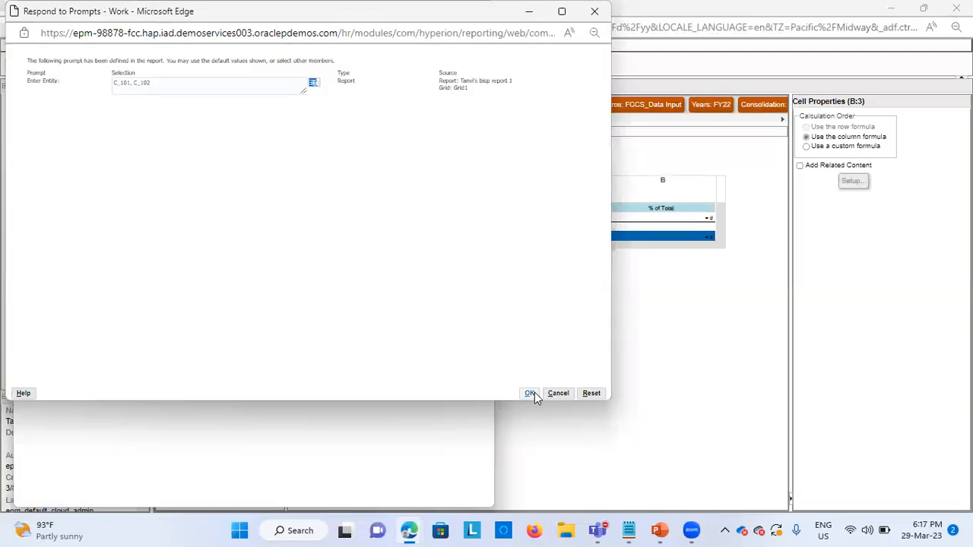
{"action": "left_click", "coordinate": [531, 392]}
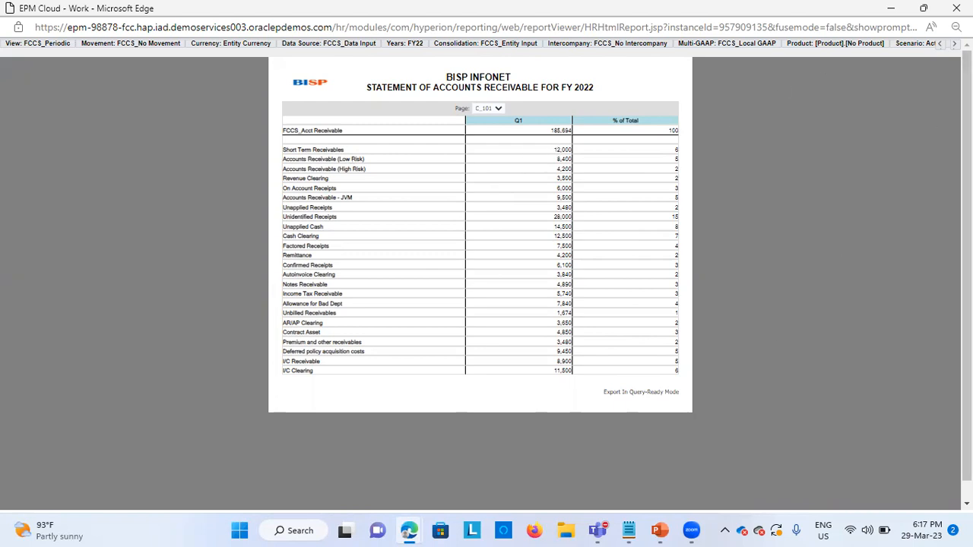
{"action": "left_click", "coordinate": [956, 7]}
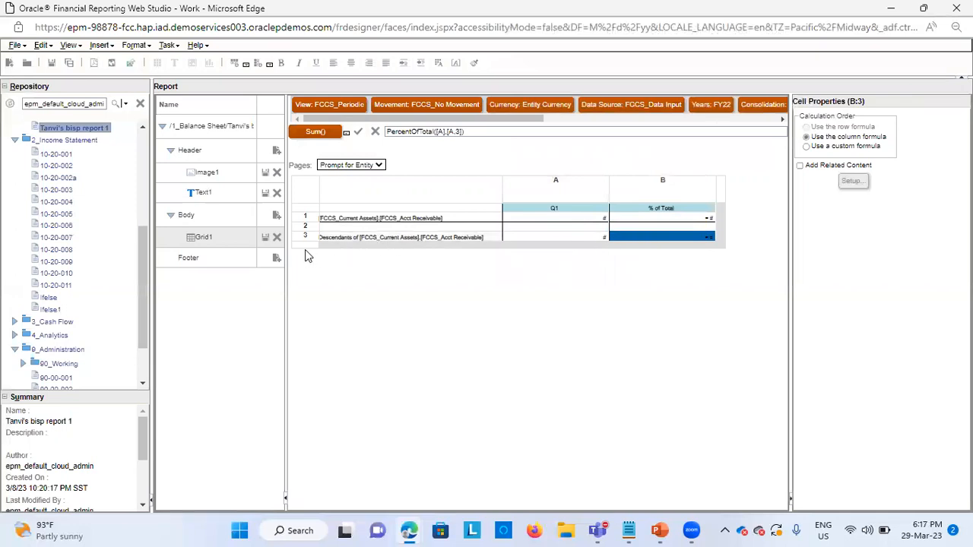
{"action": "triple_click", "coordinate": [484, 133]}
{"action": "key", "text": "BackSpace"}
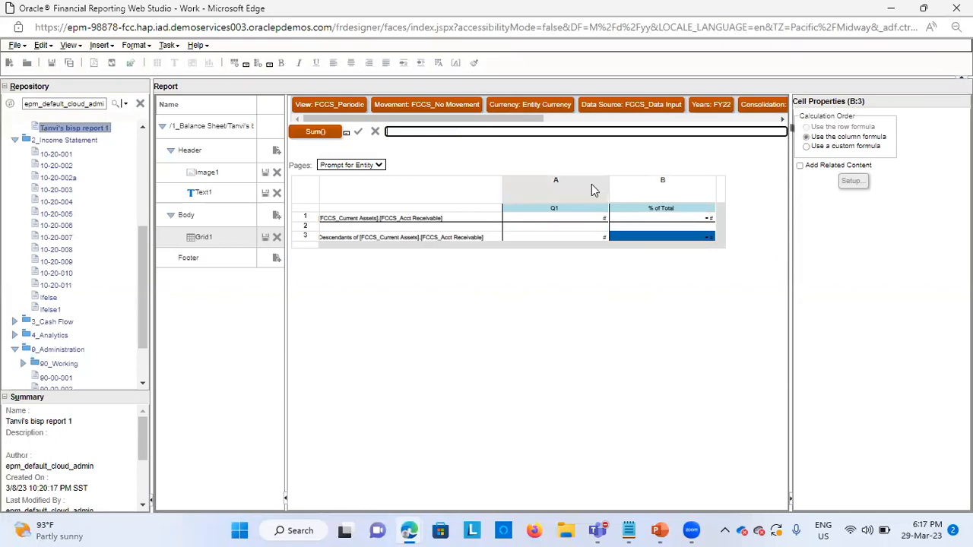
{"action": "left_click", "coordinate": [314, 131]}
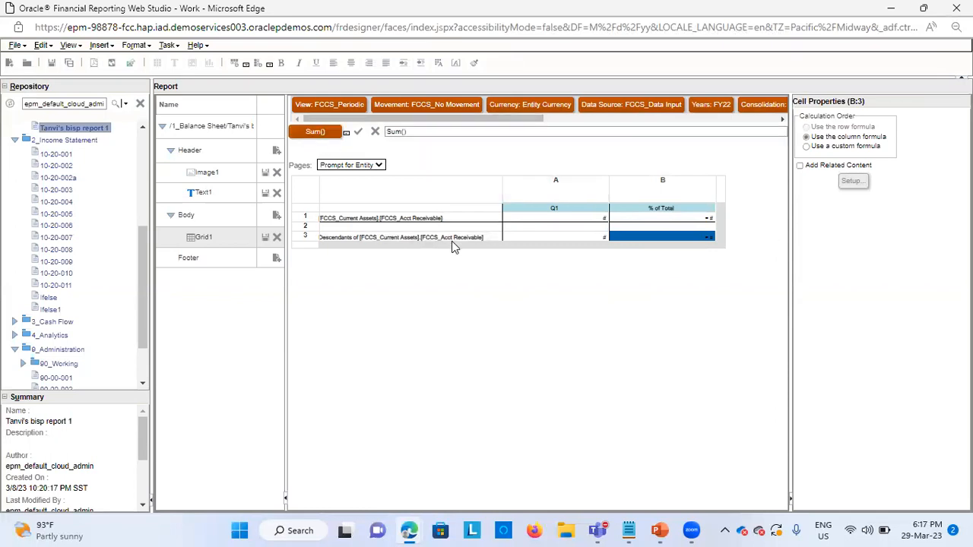
Step: Insert a formula row below row 3 of the grid
{"action": "left_click", "coordinate": [299, 245]}
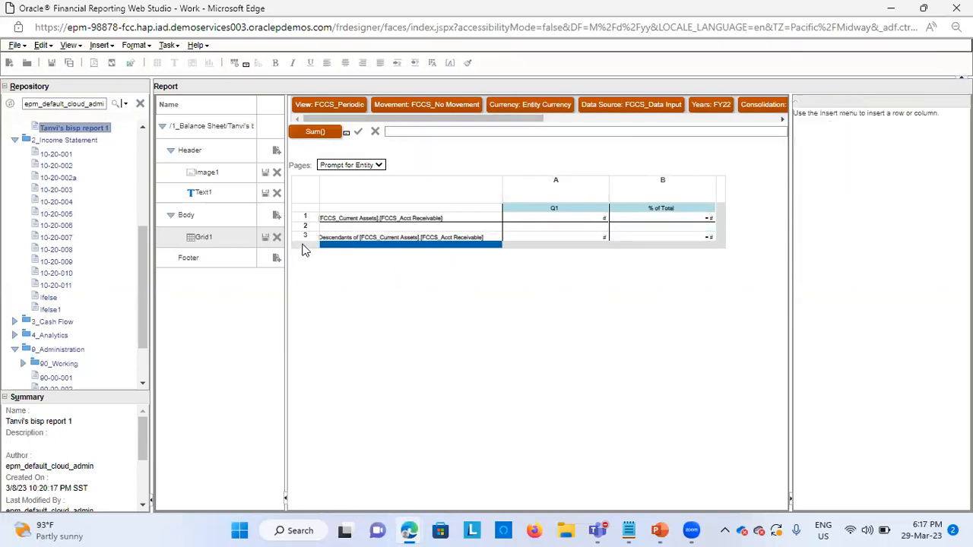
{"action": "right_click", "coordinate": [302, 249]}
{"action": "mouse_move", "coordinate": [338, 401]}
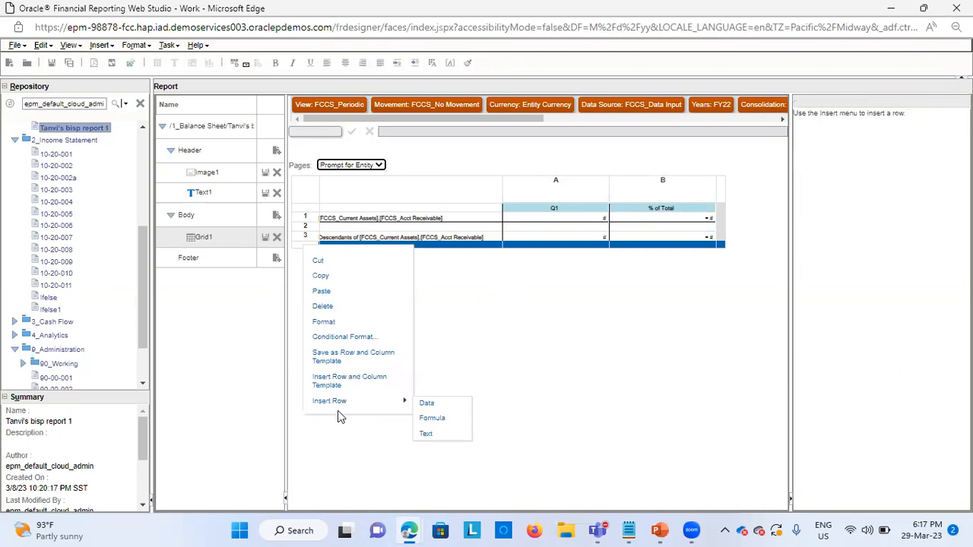
{"action": "left_click", "coordinate": [449, 420]}
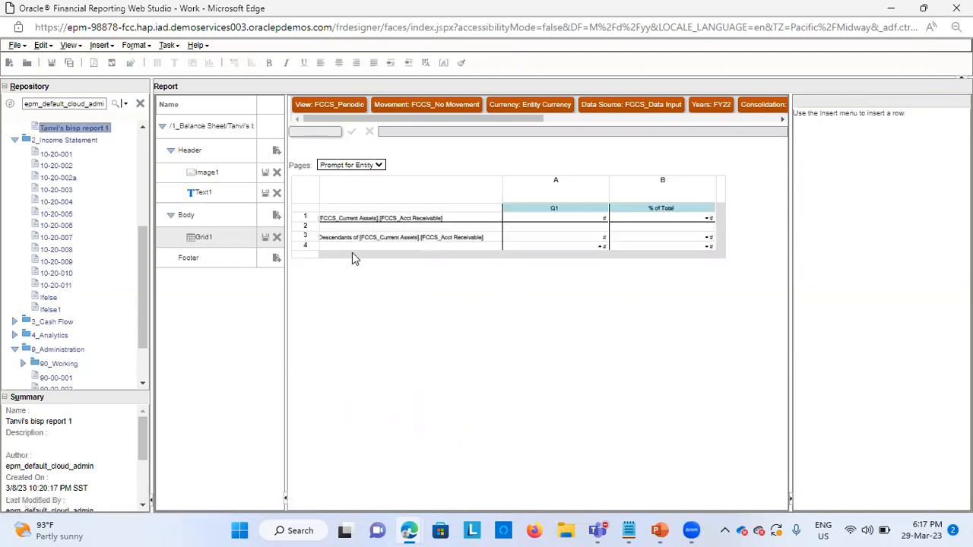
Step: Give formula row 4 the custom heading "Total Receivables"
{"action": "left_click", "coordinate": [358, 246]}
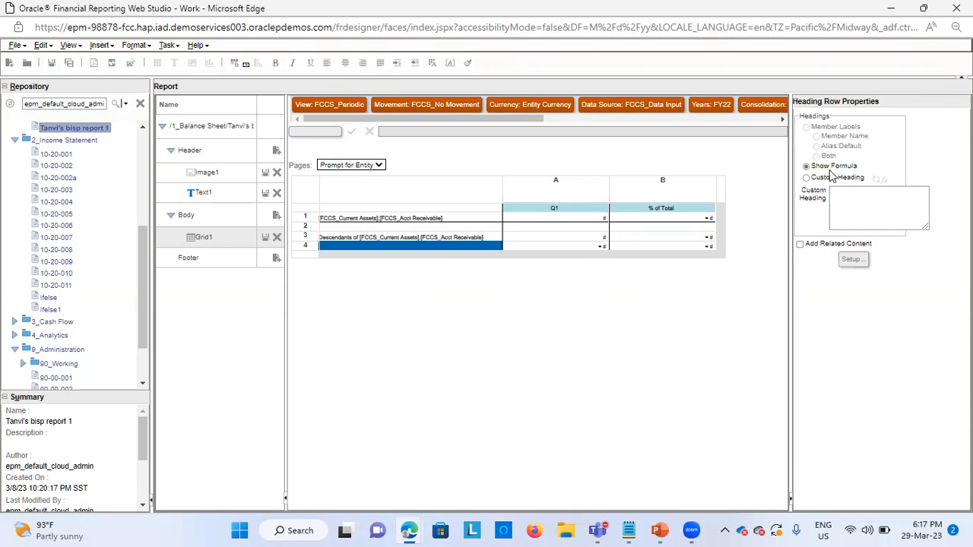
{"action": "left_click", "coordinate": [808, 178]}
{"action": "left_click", "coordinate": [843, 213]}
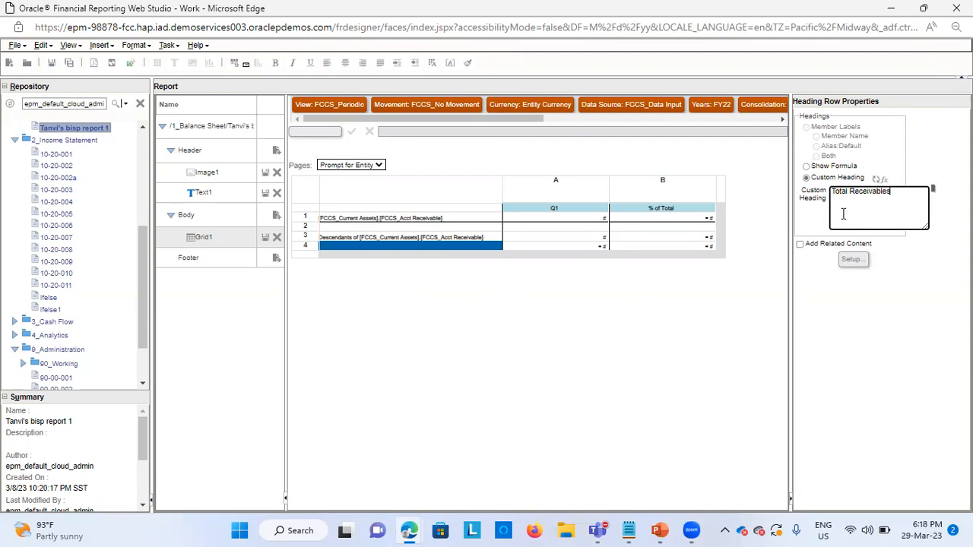
{"action": "left_click", "coordinate": [698, 342]}
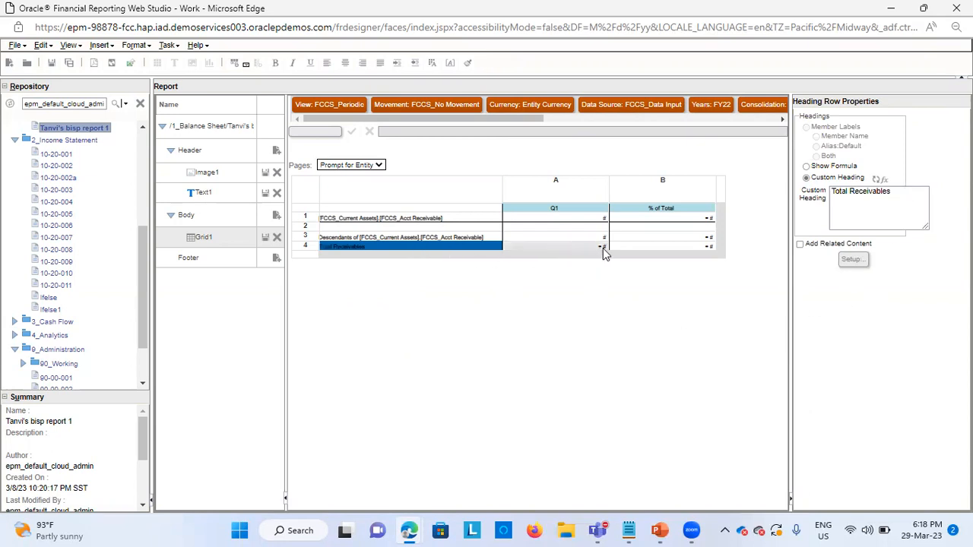
Step: Set the formula of cell A4 to Sum([3]) and preview the report for entities C_101 and C_102
{"action": "left_click", "coordinate": [580, 247]}
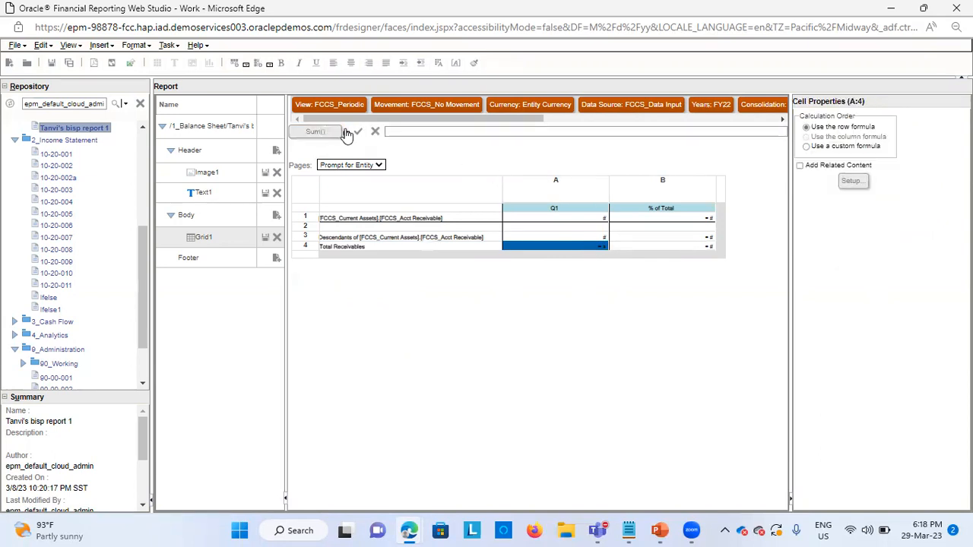
{"action": "left_click", "coordinate": [406, 132]}
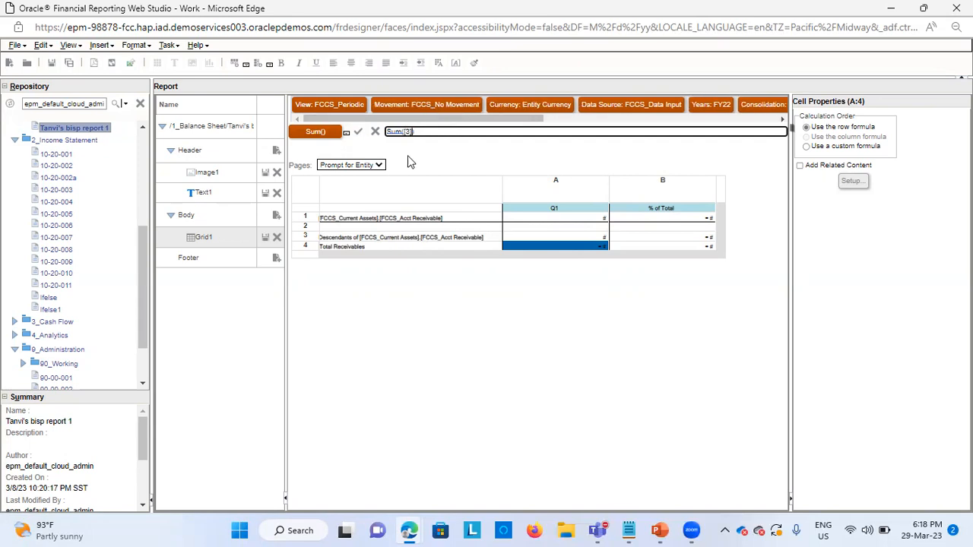
{"action": "left_click", "coordinate": [358, 133]}
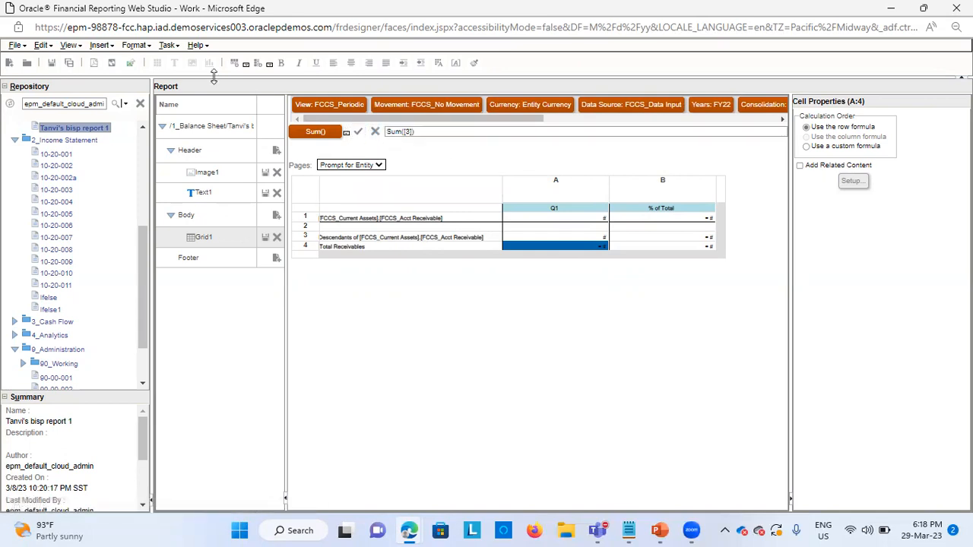
{"action": "left_click", "coordinate": [112, 62]}
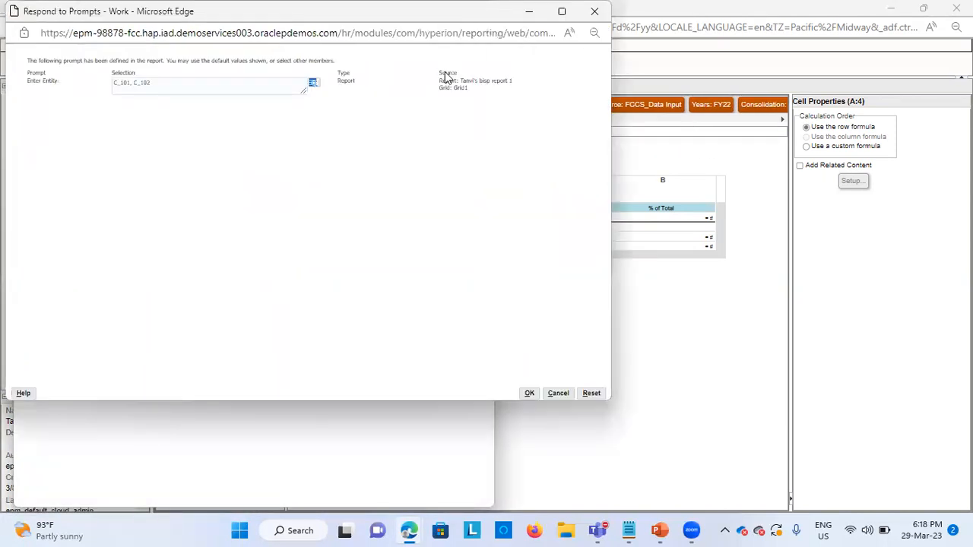
{"action": "left_click", "coordinate": [523, 394]}
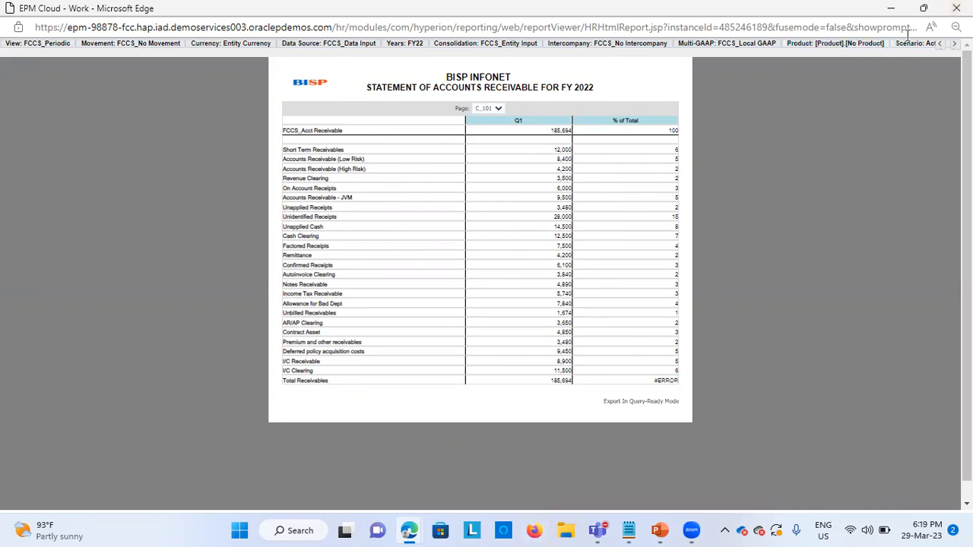
Step: Close the report preview and copy the formula Count([A,1]) from the notes in Notepad
{"action": "left_click", "coordinate": [957, 8]}
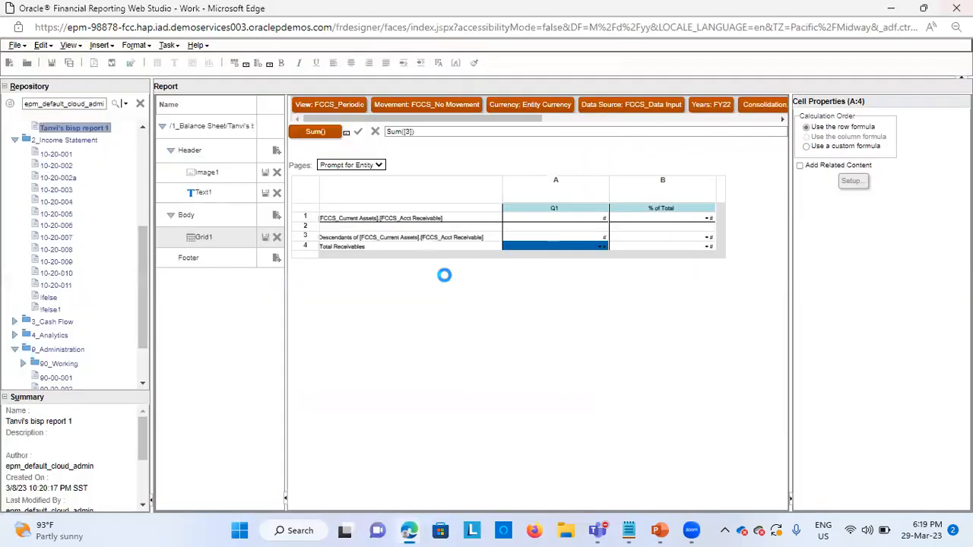
{"action": "left_click", "coordinate": [695, 246]}
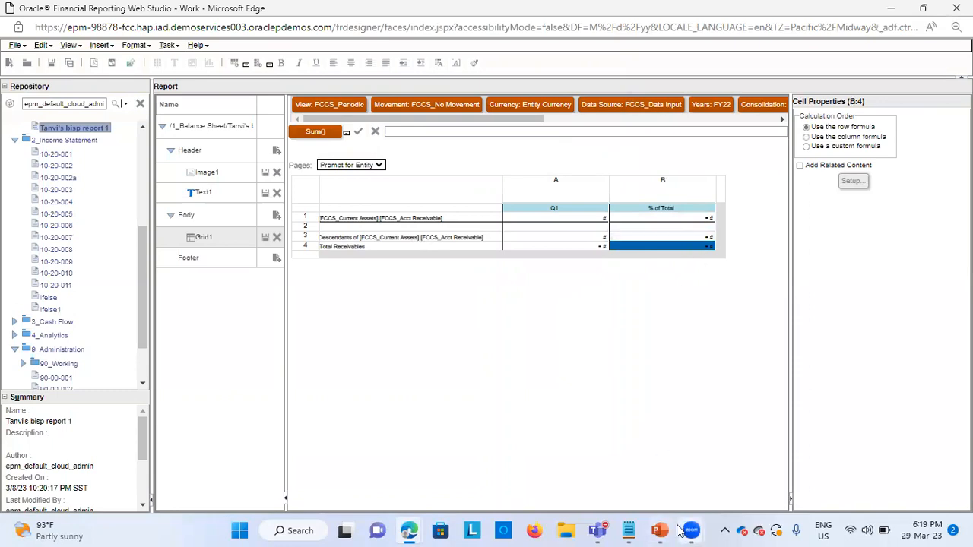
{"action": "left_click", "coordinate": [629, 530]}
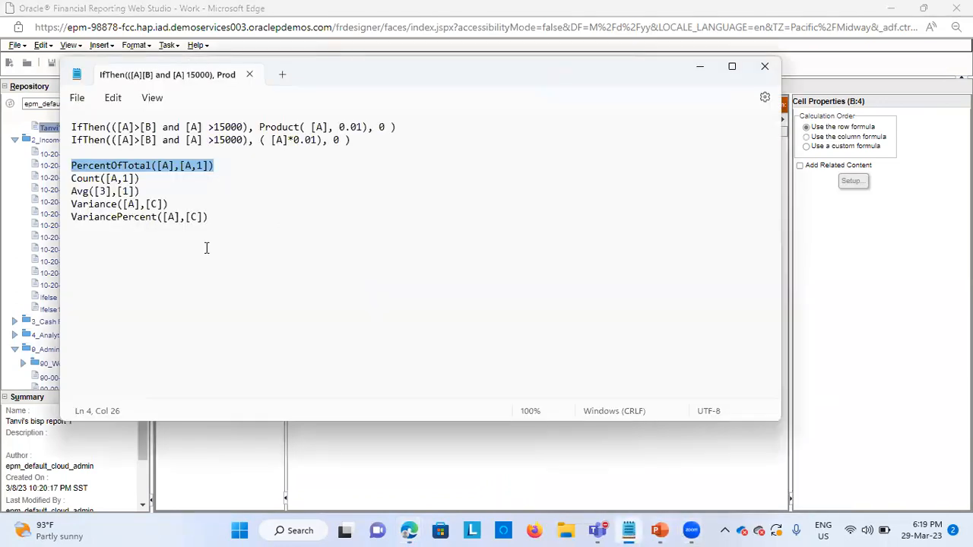
{"action": "left_click", "coordinate": [151, 180]}
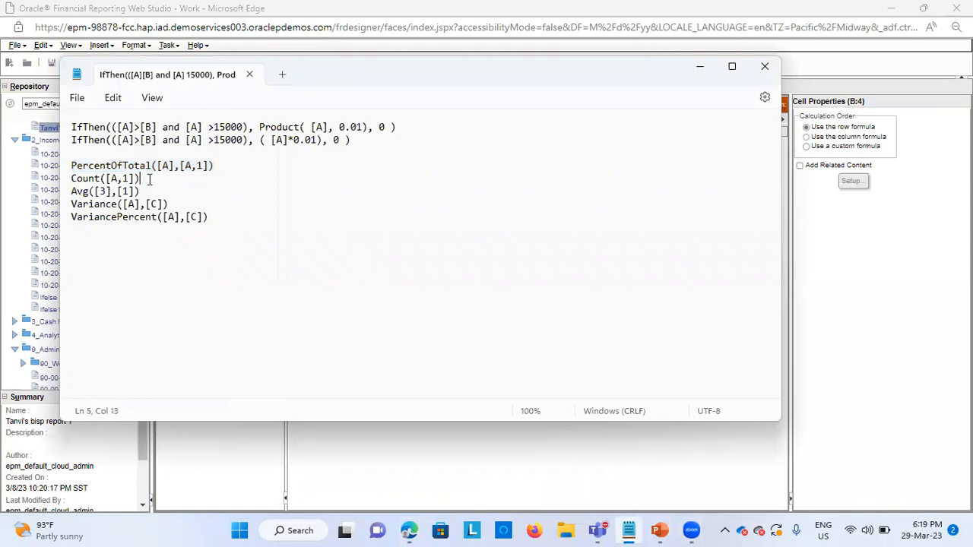
{"action": "left_click", "coordinate": [67, 182]}
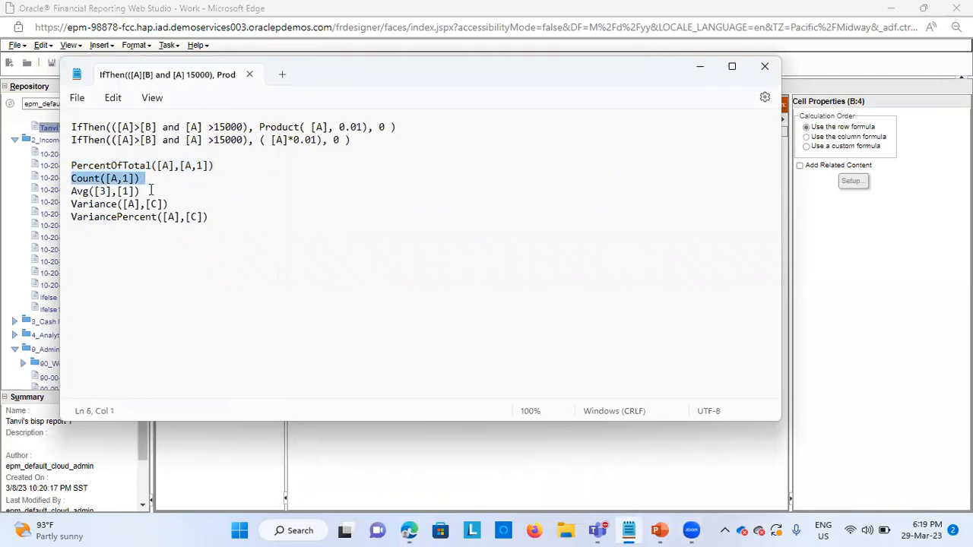
{"action": "key", "text": "alt+Tab"}
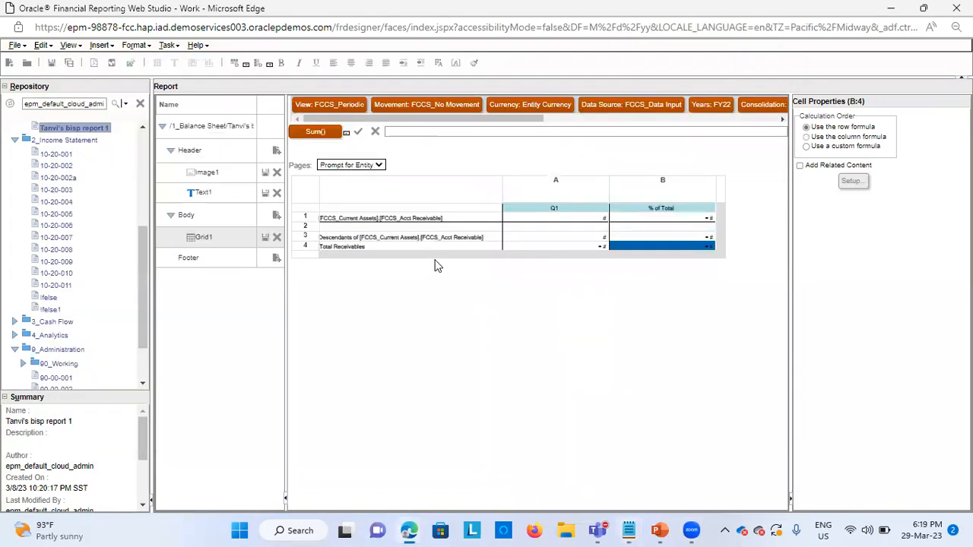
Step: Replace the formula of cell B1 in the % of Total column with Count([A,1])
{"action": "left_click", "coordinate": [660, 219]}
{"action": "left_click_drag", "start_coordinate": [486, 132], "coordinate": [380, 133]}
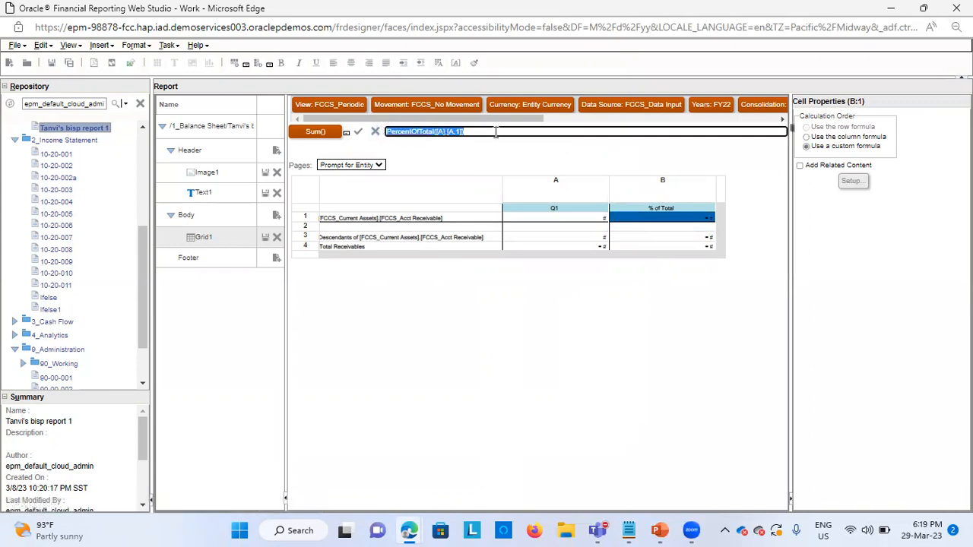
{"action": "left_click", "coordinate": [346, 133]}
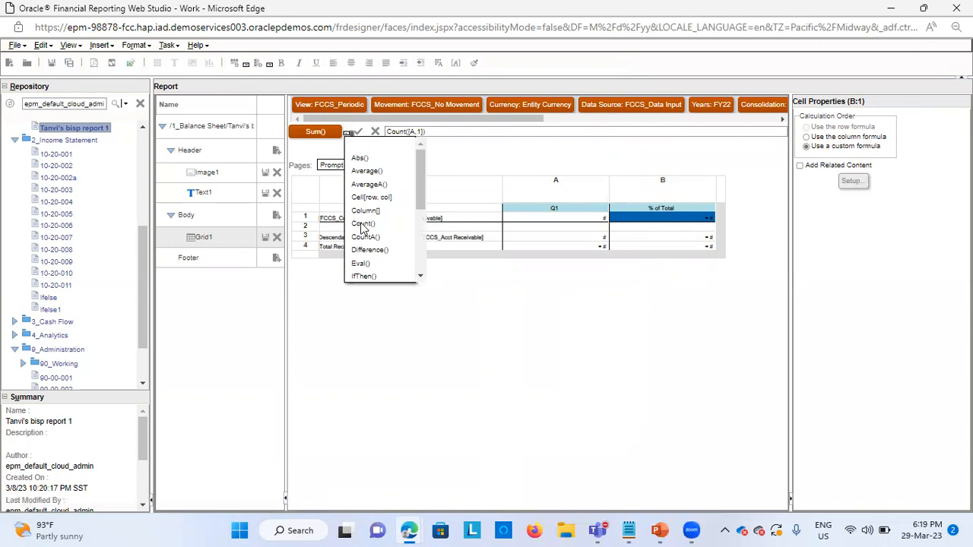
{"action": "left_click", "coordinate": [464, 309]}
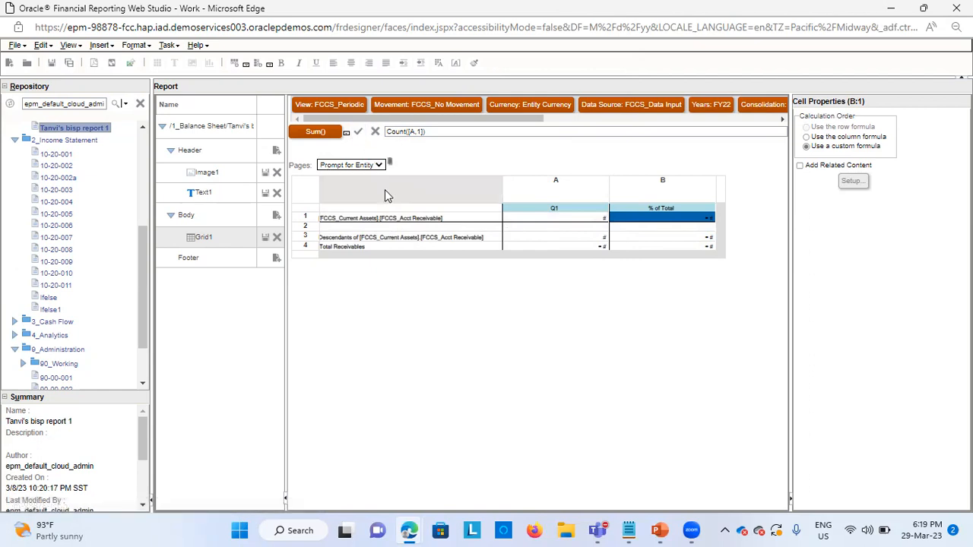
Step: Preview the report for entities C_101 and C_102, check the FCCS_Acct Receivable count and close the preview
{"action": "left_click", "coordinate": [112, 63]}
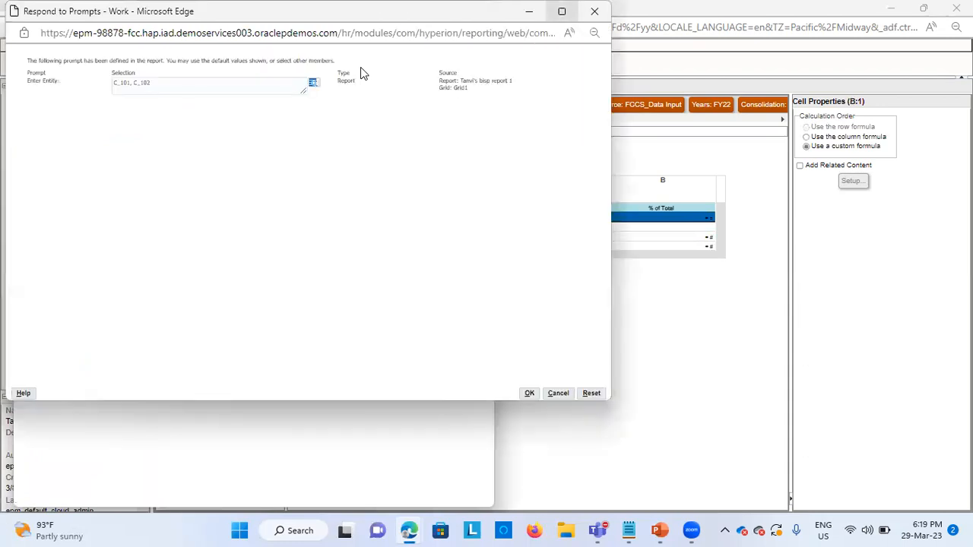
{"action": "left_click", "coordinate": [887, 505]}
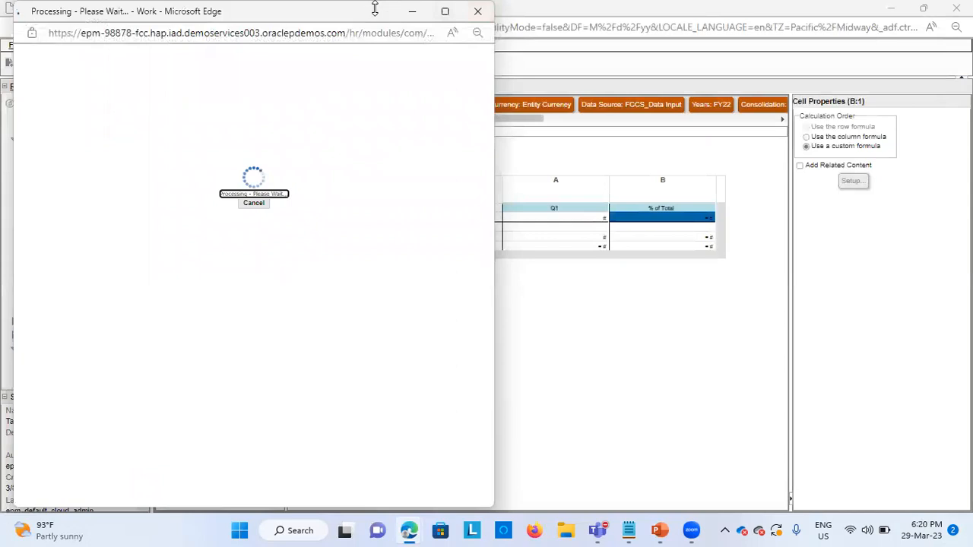
{"action": "left_click", "coordinate": [444, 10]}
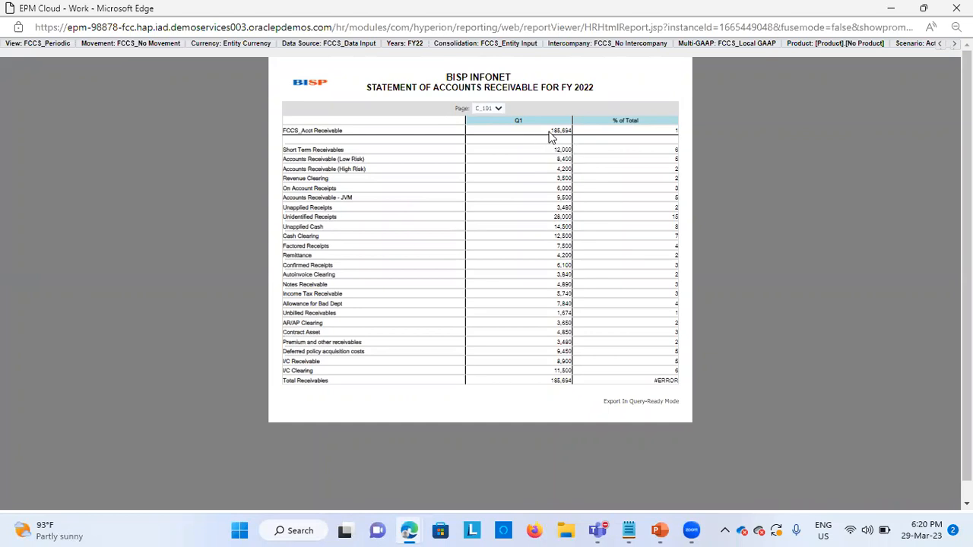
{"action": "left_click", "coordinate": [956, 8]}
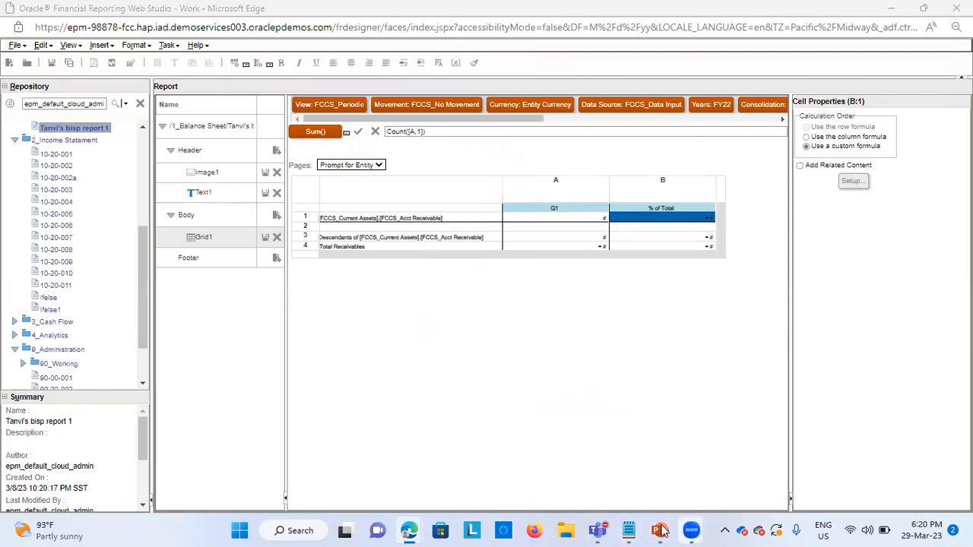
Step: Copy the formula Avg([3],[1]) from the notes in Notepad and return to the report grid
{"action": "mouse_move", "coordinate": [660, 531]}
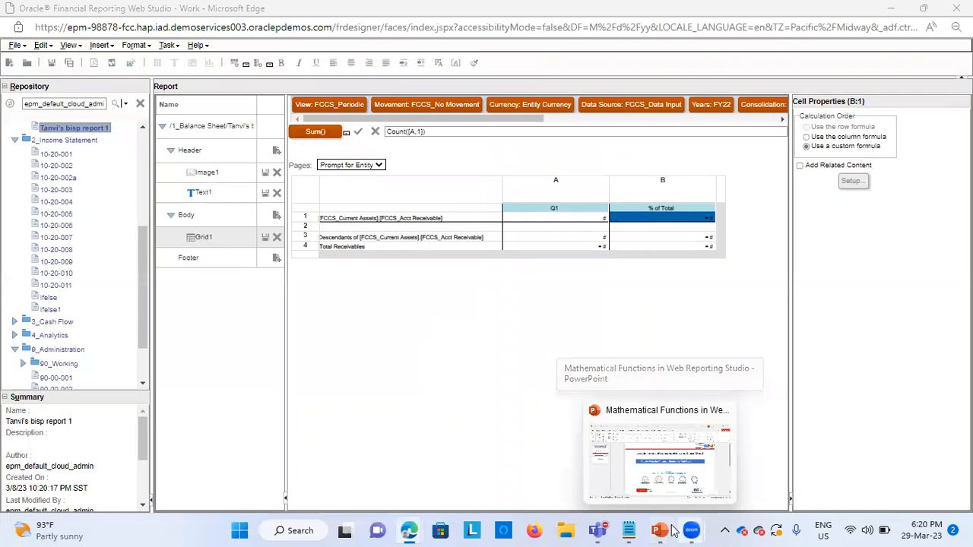
{"action": "left_click", "coordinate": [628, 530]}
{"action": "left_click", "coordinate": [320, 233]}
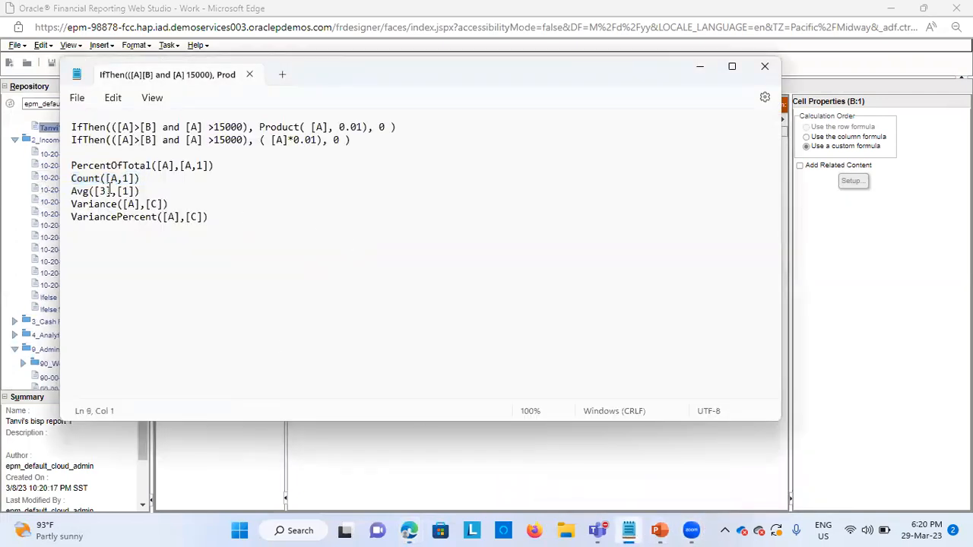
{"action": "left_click", "coordinate": [66, 195]}
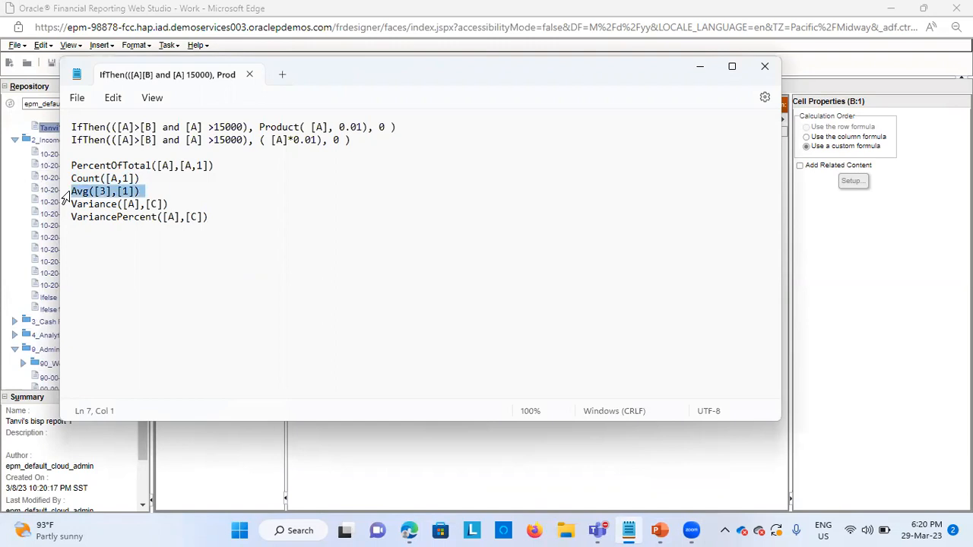
{"action": "key", "text": "alt+Tab"}
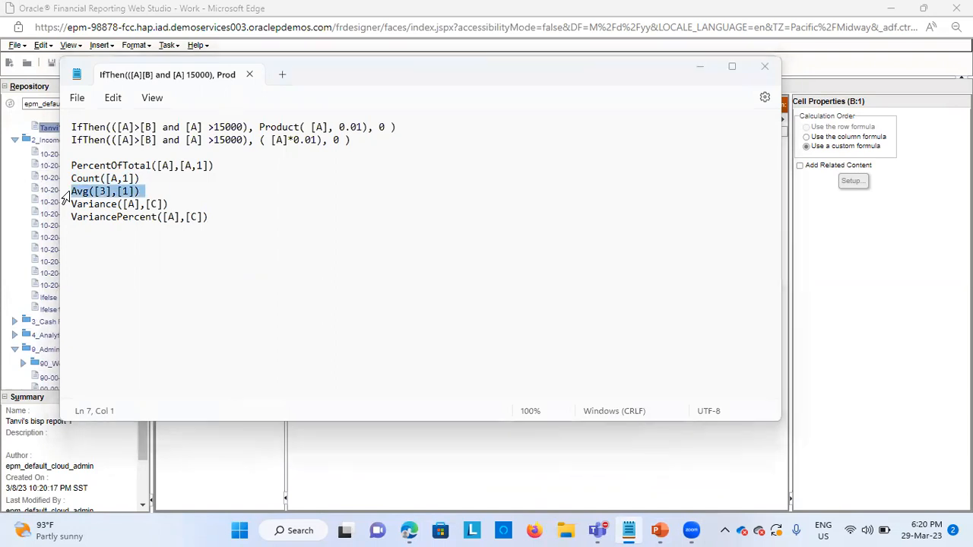
{"action": "left_click", "coordinate": [703, 67]}
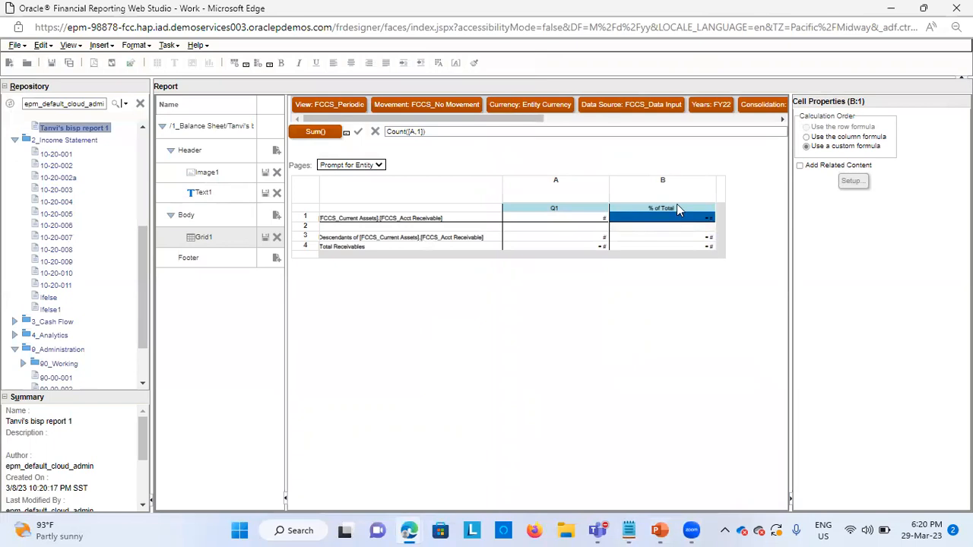
Step: Set the formula of cell B4 in the Total Receivables row to Avg([3],[1])
{"action": "left_click", "coordinate": [704, 248]}
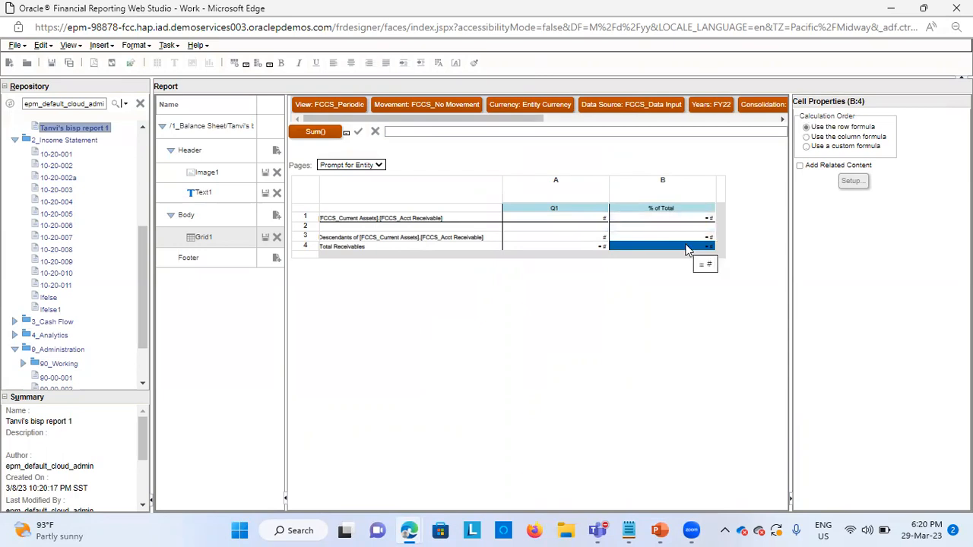
{"action": "left_click", "coordinate": [473, 131]}
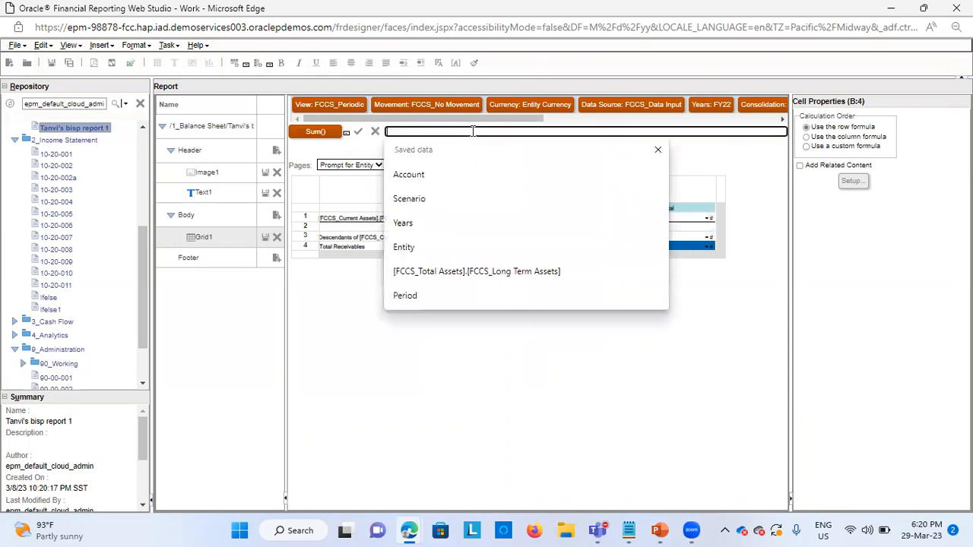
{"action": "type", "text": "Avg([3],[1])"}
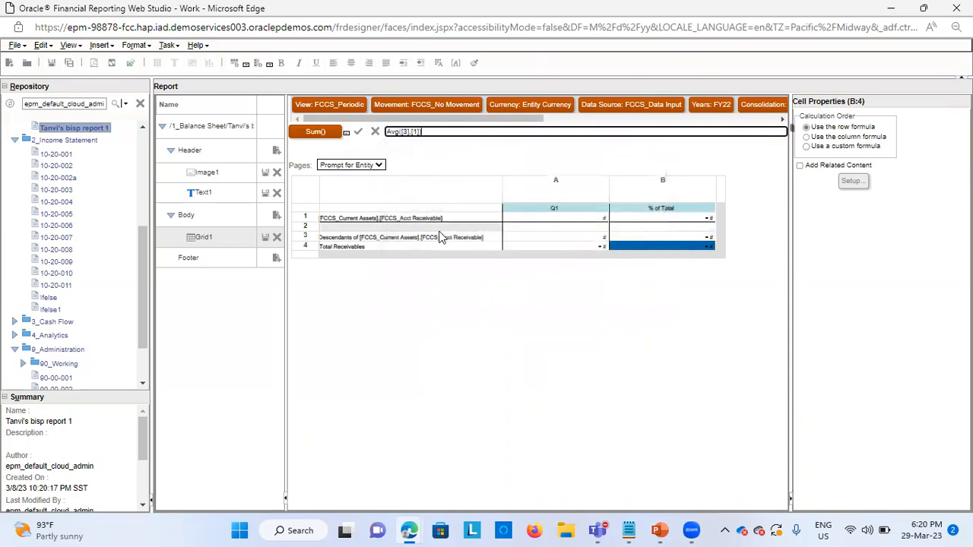
{"action": "left_click", "coordinate": [347, 135]}
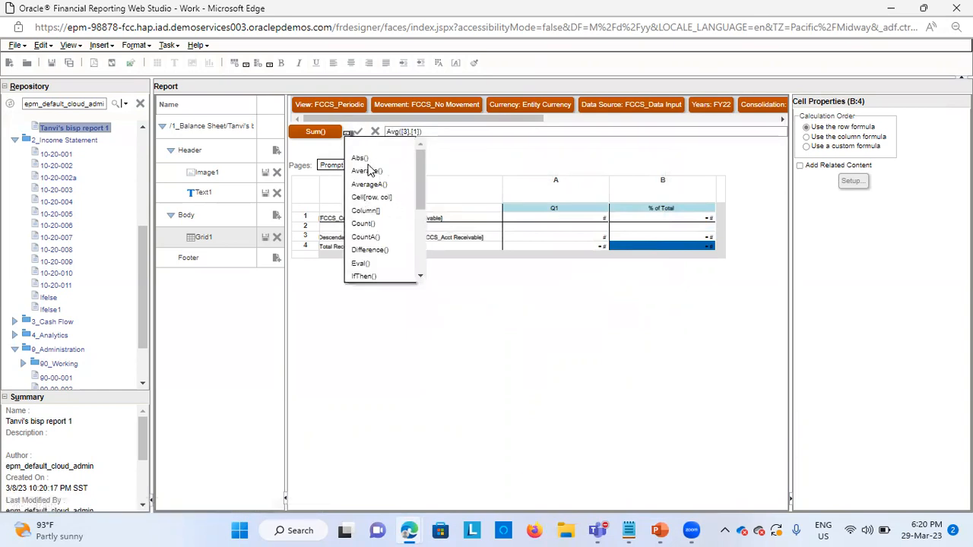
{"action": "left_click", "coordinate": [467, 310]}
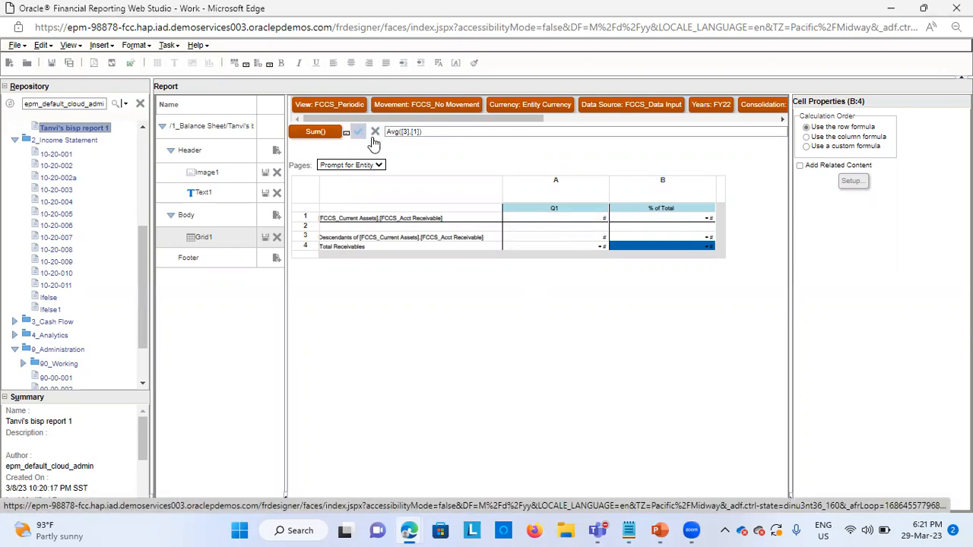
Step: Preview the report for entities C_101 and C_102, check the Total Receivables average and close the preview
{"action": "left_click", "coordinate": [113, 65]}
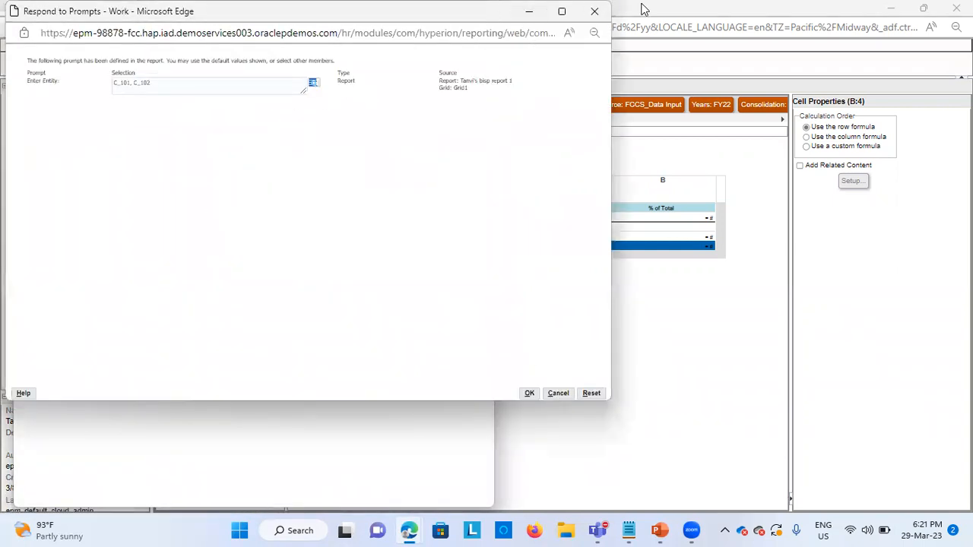
{"action": "left_click", "coordinate": [529, 393]}
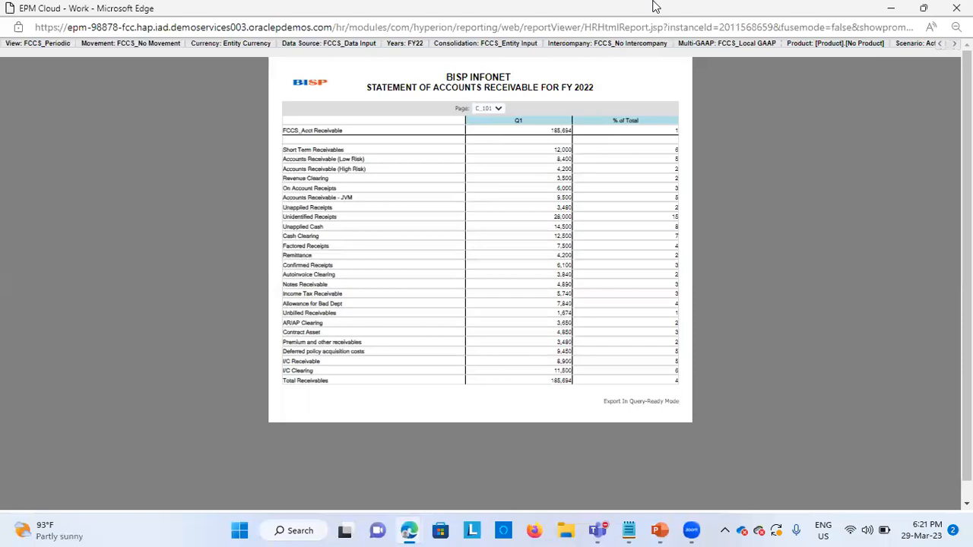
{"action": "left_click", "coordinate": [956, 7]}
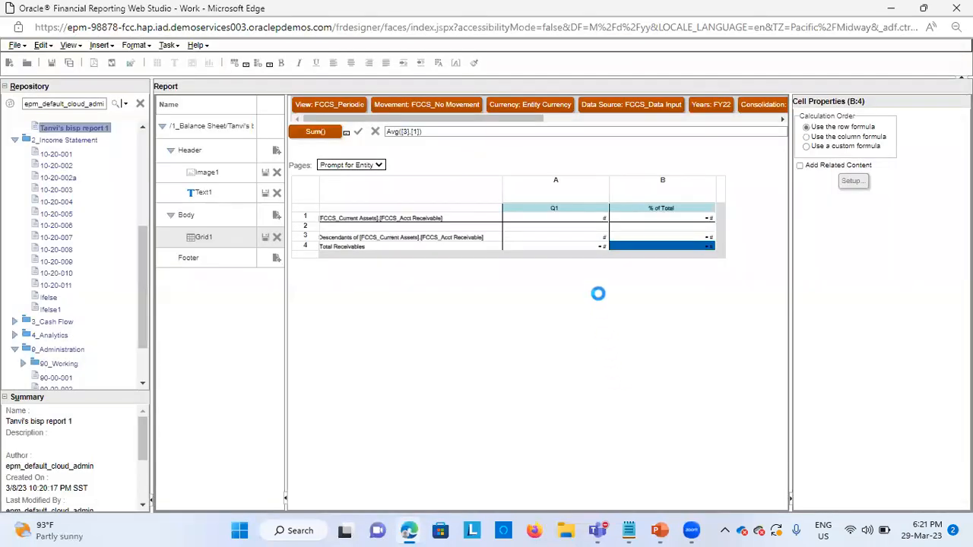
Step: Clear the formula of cell B3 in the % of Total column and save the report
{"action": "left_click", "coordinate": [672, 236]}
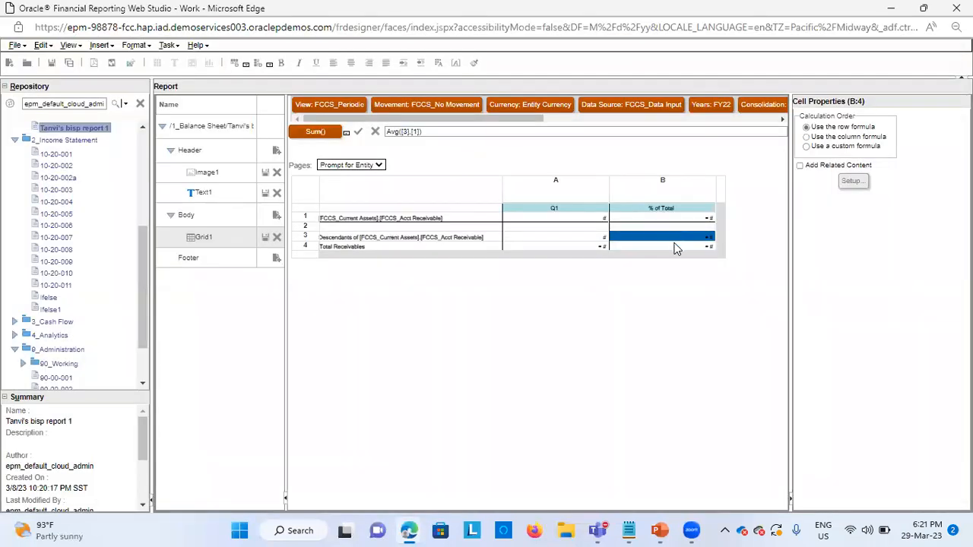
{"action": "left_click", "coordinate": [474, 130]}
{"action": "key", "text": "BackSpace"}
{"action": "left_click", "coordinate": [507, 370]}
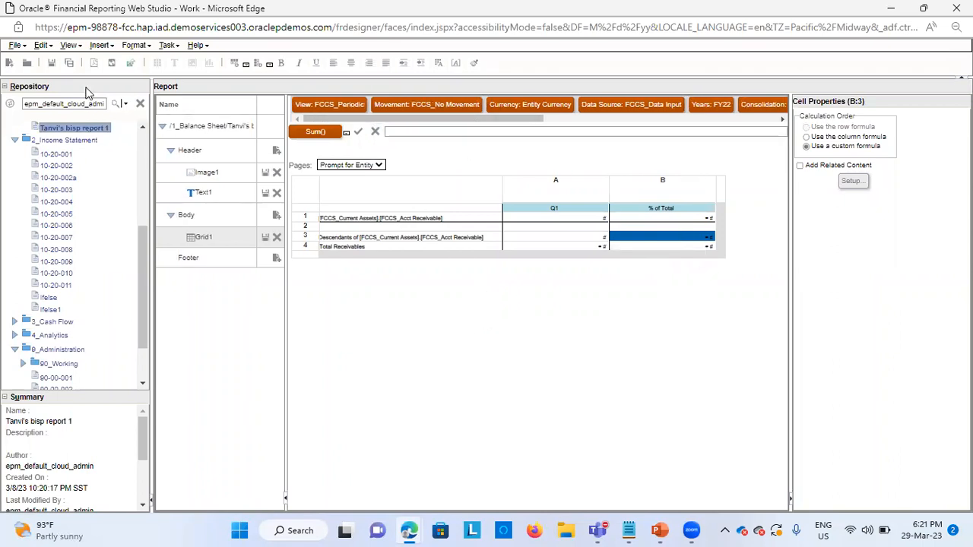
{"action": "left_click", "coordinate": [52, 66]}
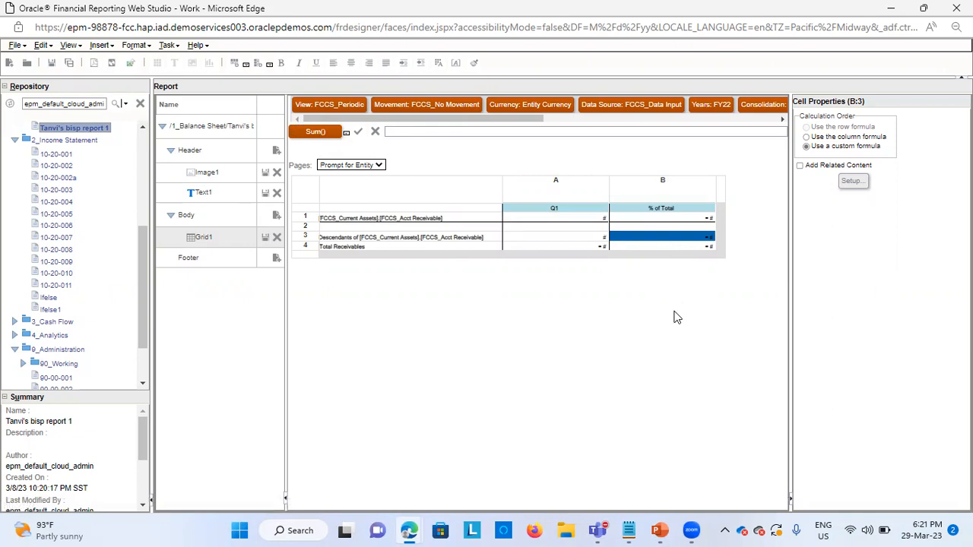
Step: Clear the Count([A,1]) formula from cell B1 and save the report
{"action": "left_click", "coordinate": [689, 244]}
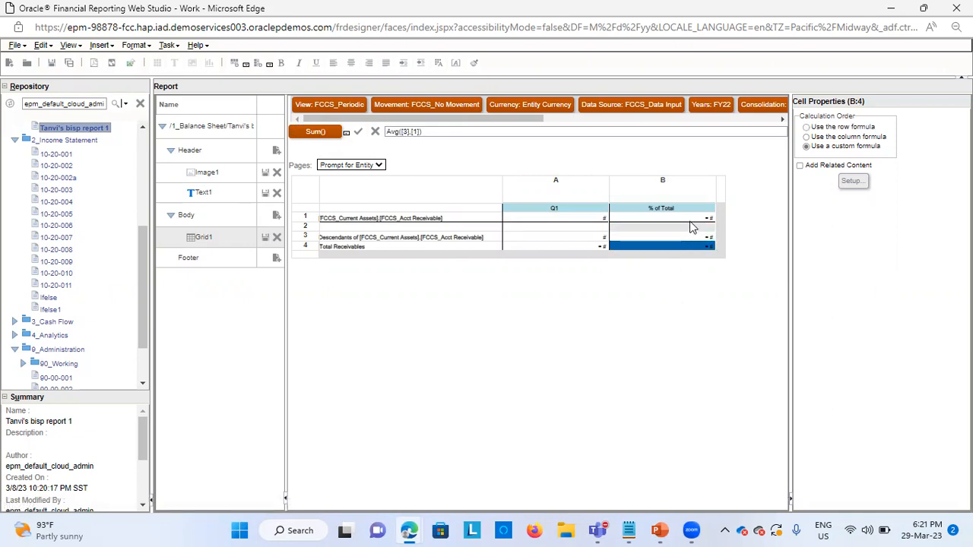
{"action": "left_click_drag", "start_coordinate": [465, 135], "coordinate": [377, 133]}
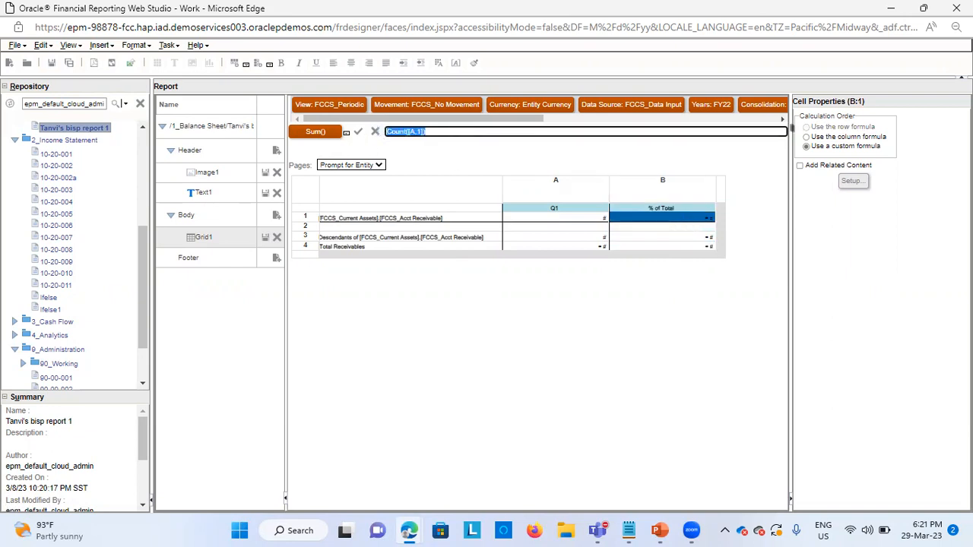
{"action": "key", "text": "BackSpace"}
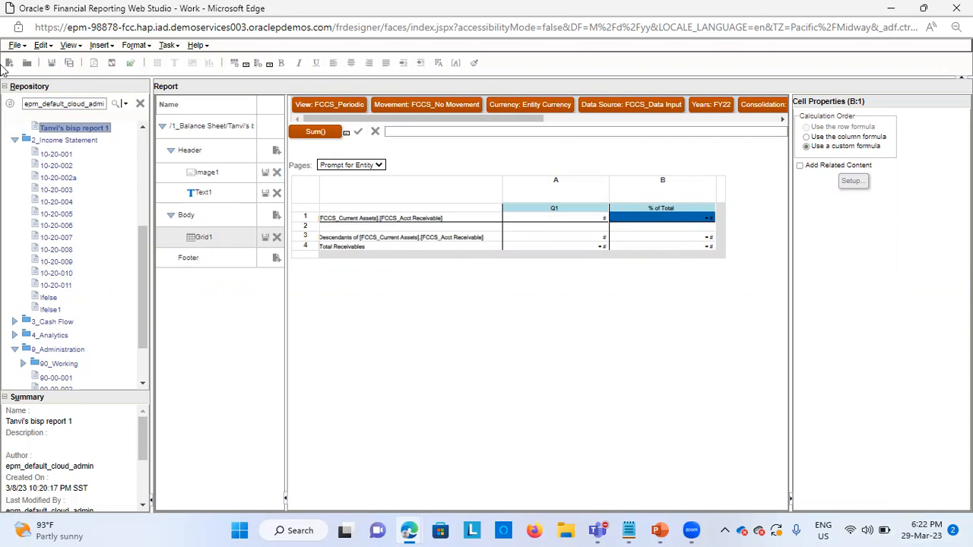
{"action": "left_click", "coordinate": [53, 65]}
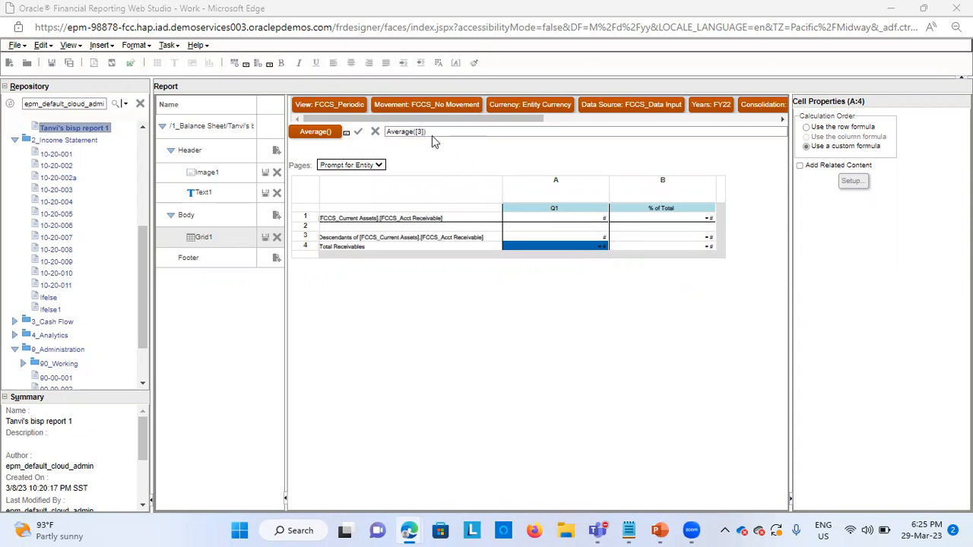
Step: Browse the available functions for the Average([3]) formula in the Total Receivables Q1 cell, apply it and preview the report
{"action": "left_click", "coordinate": [348, 133]}
{"action": "scroll", "coordinate": [386, 228], "scroll_direction": "down", "scroll_amount": 1}
{"action": "scroll", "coordinate": [387, 220], "scroll_direction": "up", "scroll_amount": 1}
{"action": "left_click", "coordinate": [435, 300]}
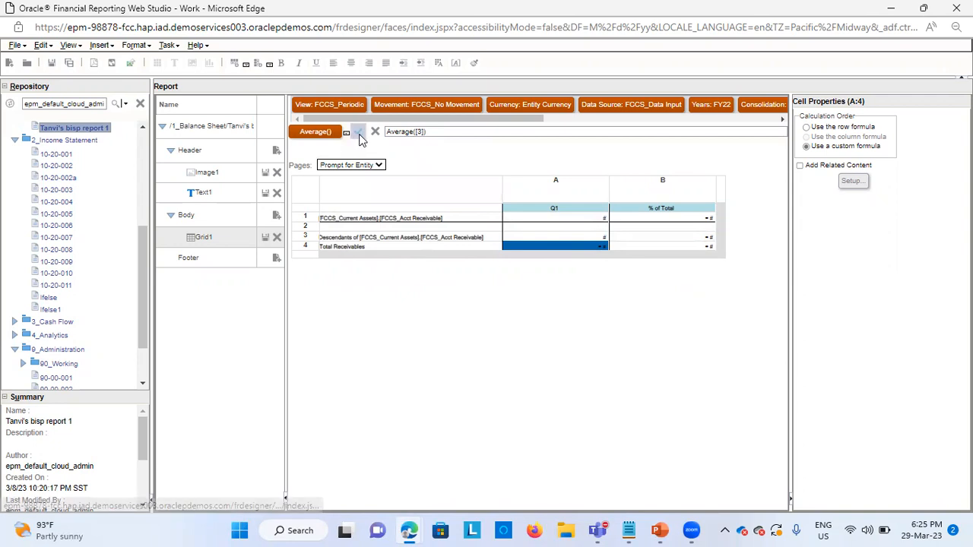
{"action": "left_click", "coordinate": [111, 65]}
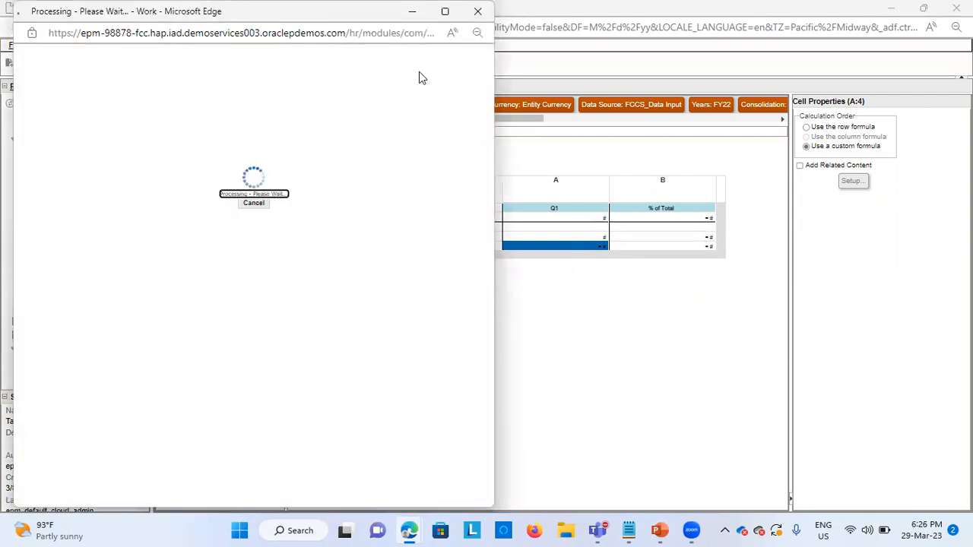
{"action": "left_click", "coordinate": [529, 394]}
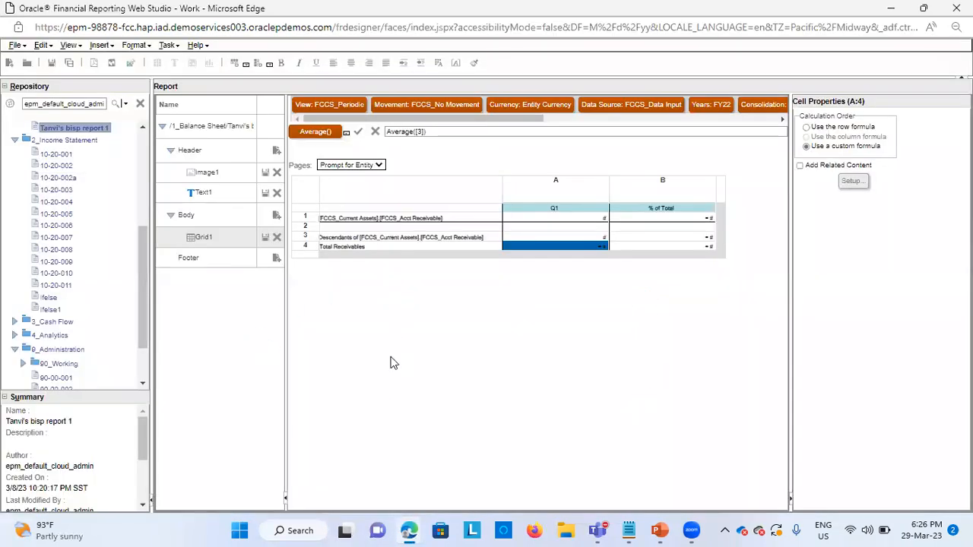
Step: Review the prepared variance formulas in the Notepad notes and check the formula of cell B1 in the report grid
{"action": "left_click", "coordinate": [627, 530]}
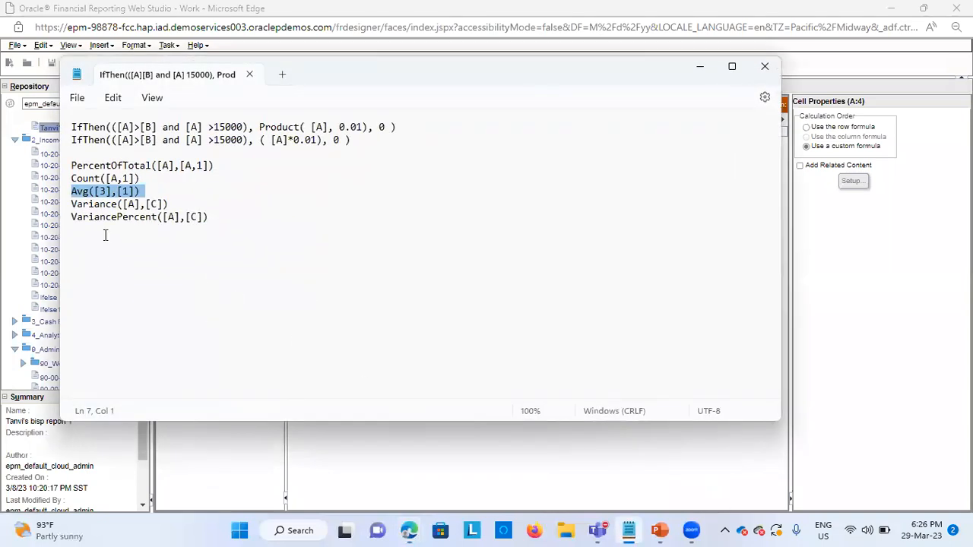
{"action": "key", "text": "alt+Tab"}
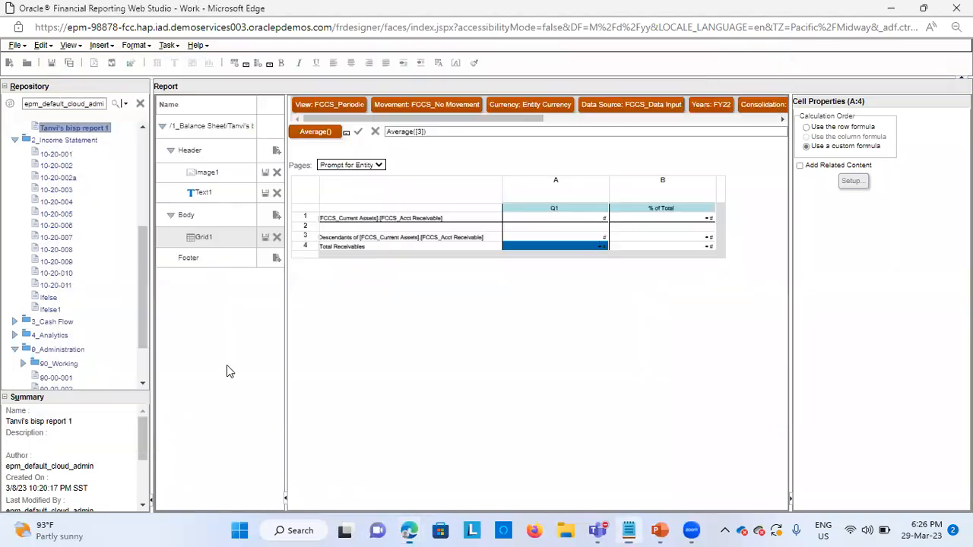
{"action": "left_click", "coordinate": [671, 221]}
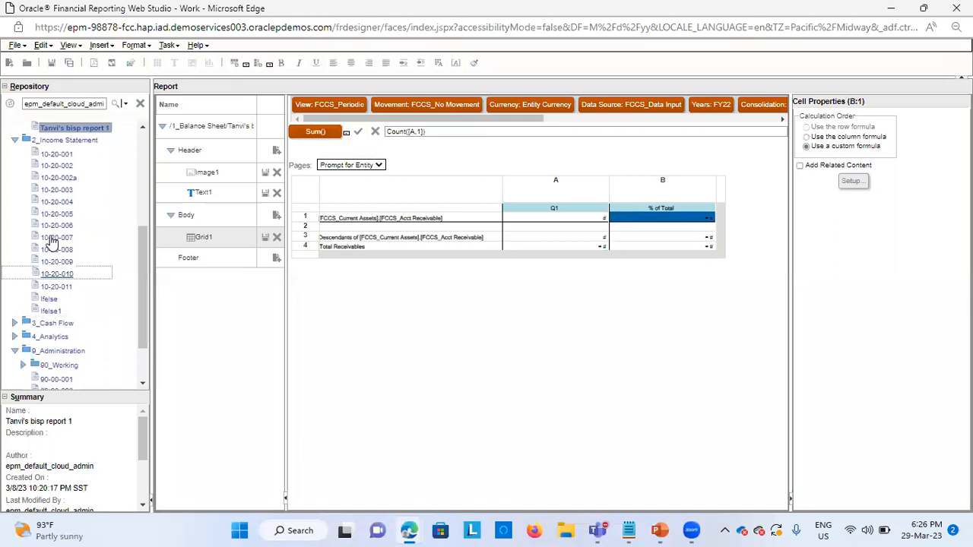
Step: Inspect the Variance and Variance % column formulas in Grid1 of balance sheet report 10-10-002, and preview that report
{"action": "scroll", "coordinate": [86, 214], "scroll_direction": "up", "scroll_amount": 2}
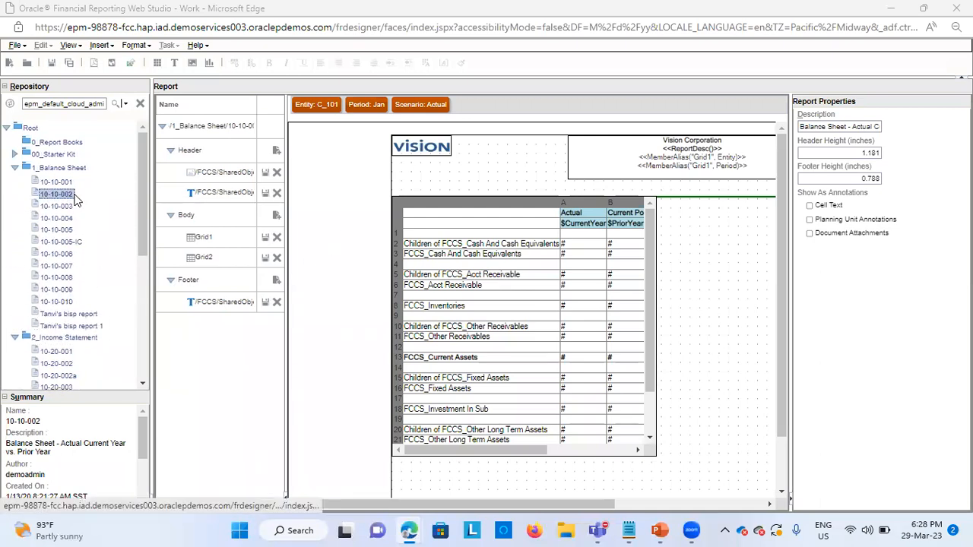
{"action": "left_click", "coordinate": [226, 239]}
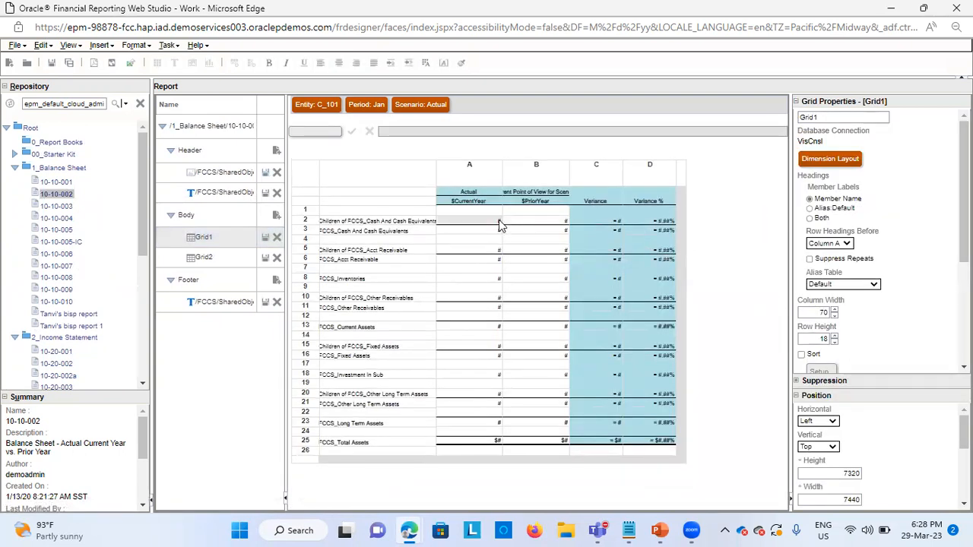
{"action": "left_click", "coordinate": [616, 221]}
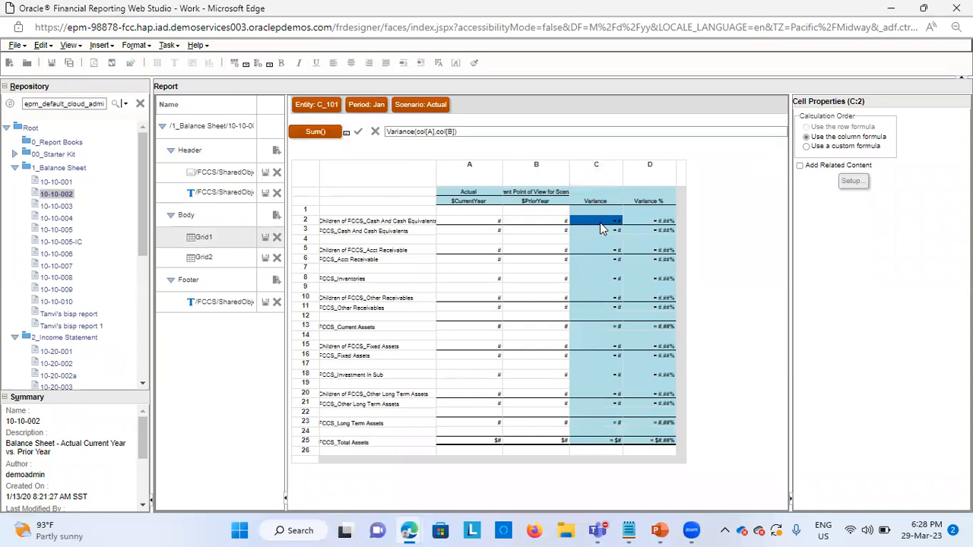
{"action": "left_click", "coordinate": [648, 218]}
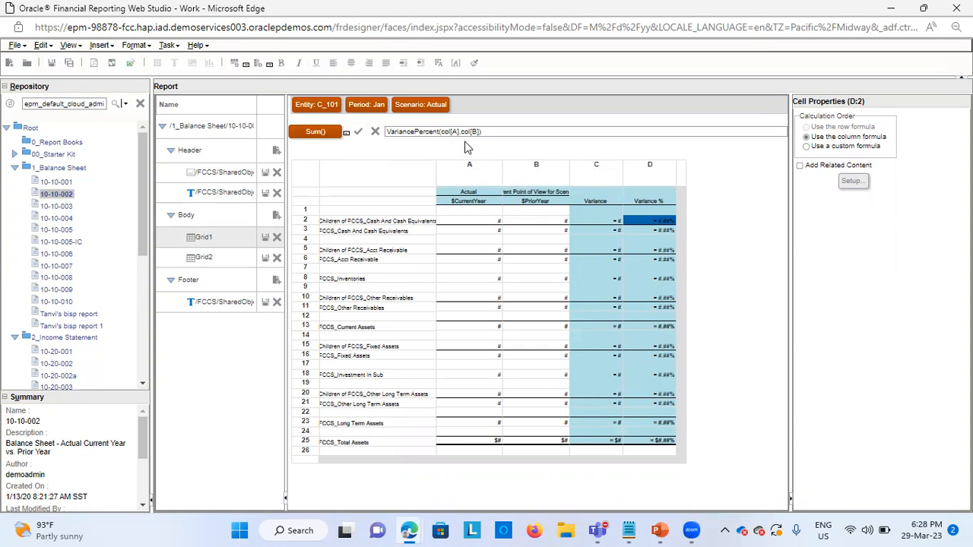
{"action": "left_click", "coordinate": [112, 63]}
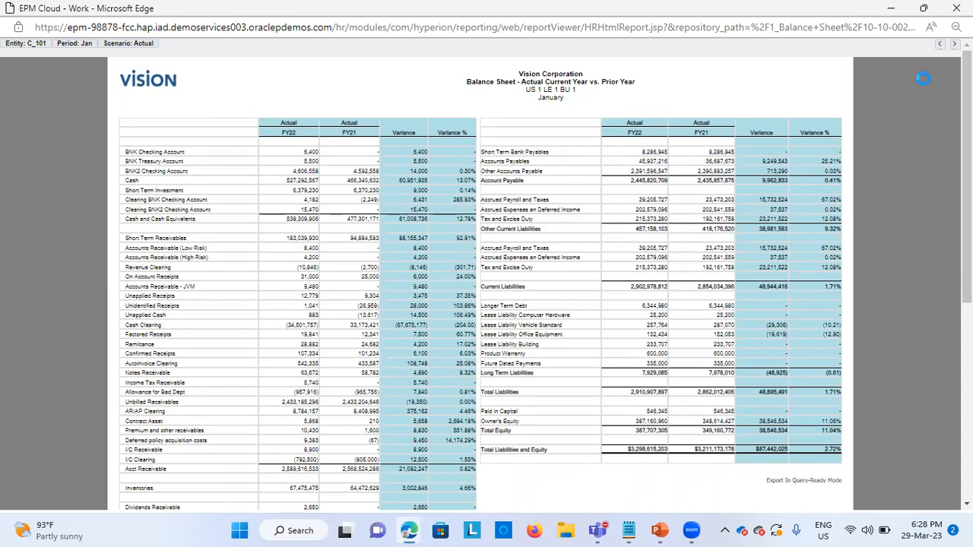
{"action": "left_click", "coordinate": [956, 9]}
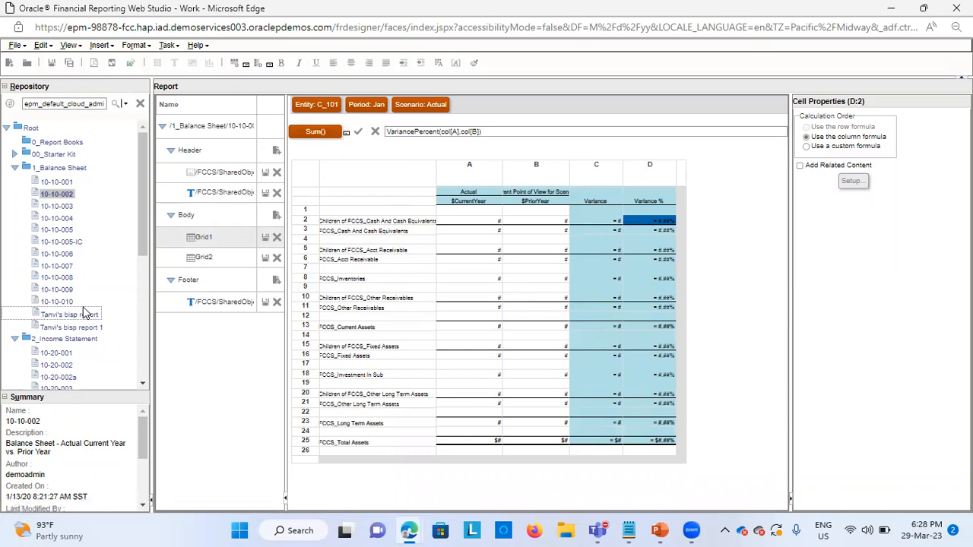
Step: Open the Ifelse1 report from 2_Income Statement and set Grid1's member labels to Alias:Default
{"action": "scroll", "coordinate": [98, 304], "scroll_direction": "down", "scroll_amount": 1}
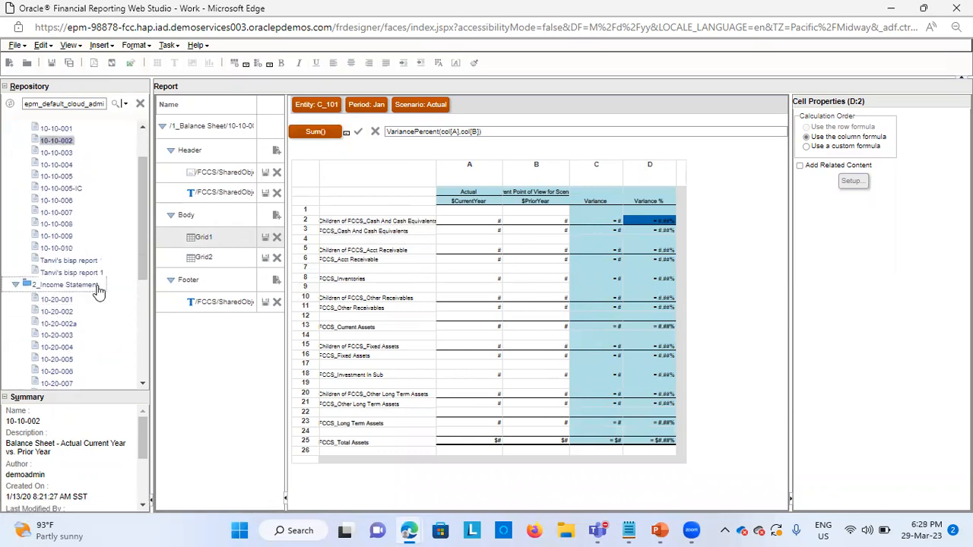
{"action": "scroll", "coordinate": [45, 287], "scroll_direction": "down", "scroll_amount": 4}
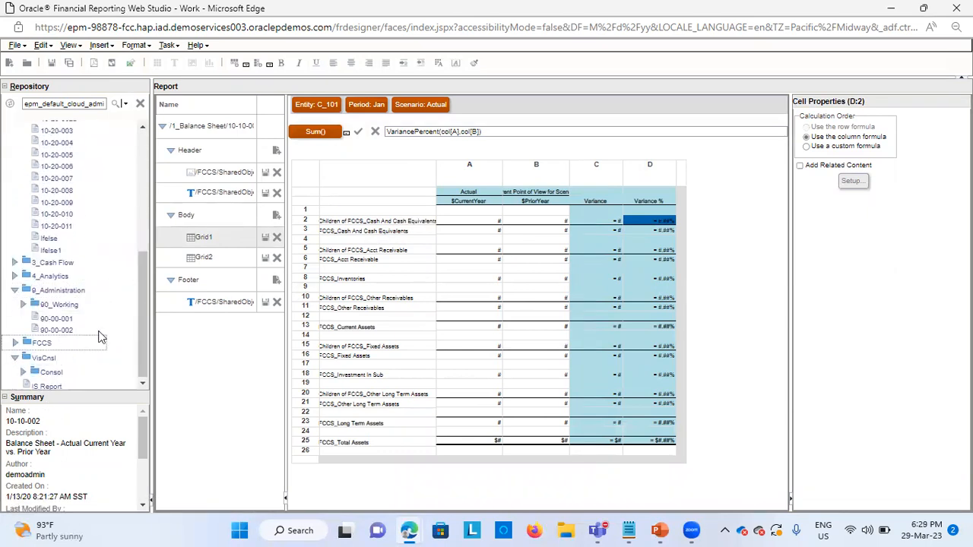
{"action": "left_click", "coordinate": [50, 250]}
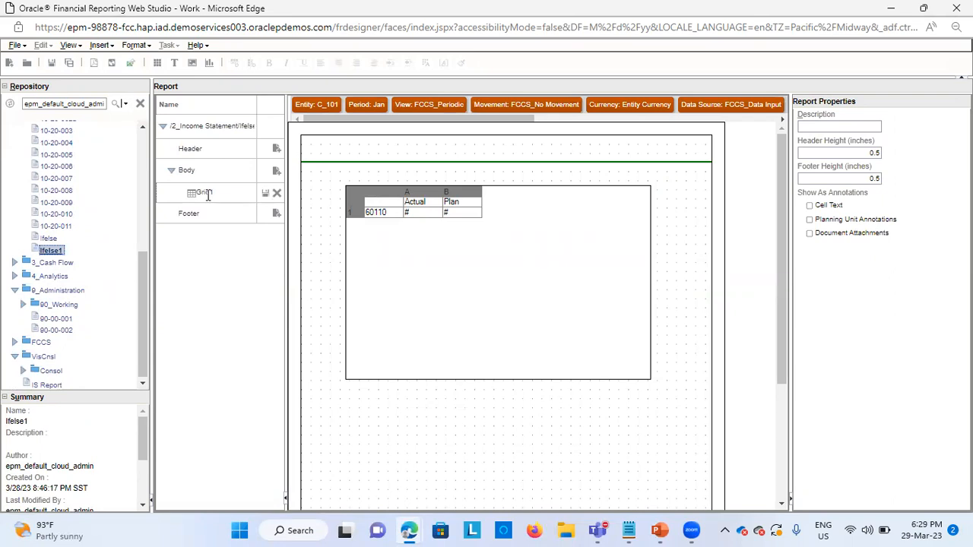
{"action": "left_click", "coordinate": [204, 193]}
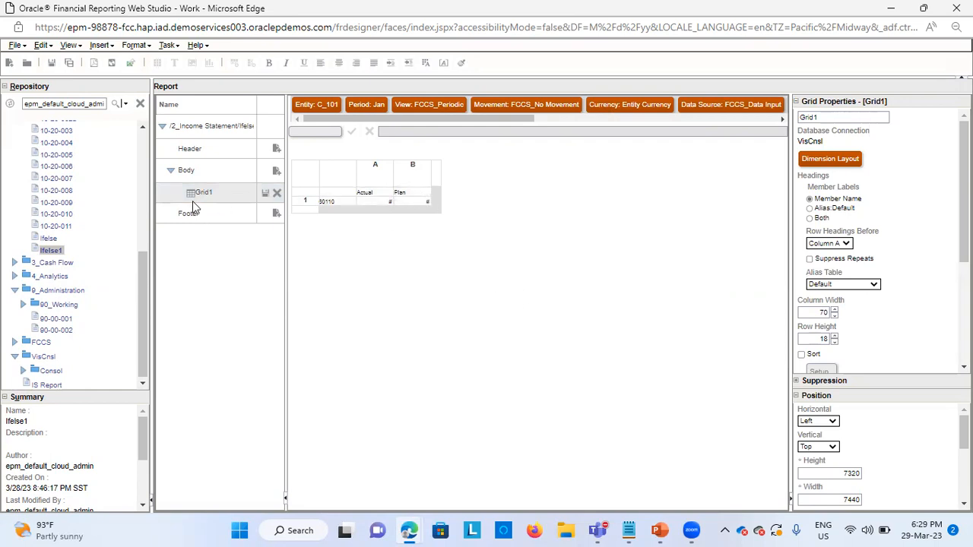
{"action": "left_click", "coordinate": [809, 208]}
Step: Save the Ifelse1 report, preview its Actual and Plan columns and close the preview
{"action": "left_click", "coordinate": [54, 64]}
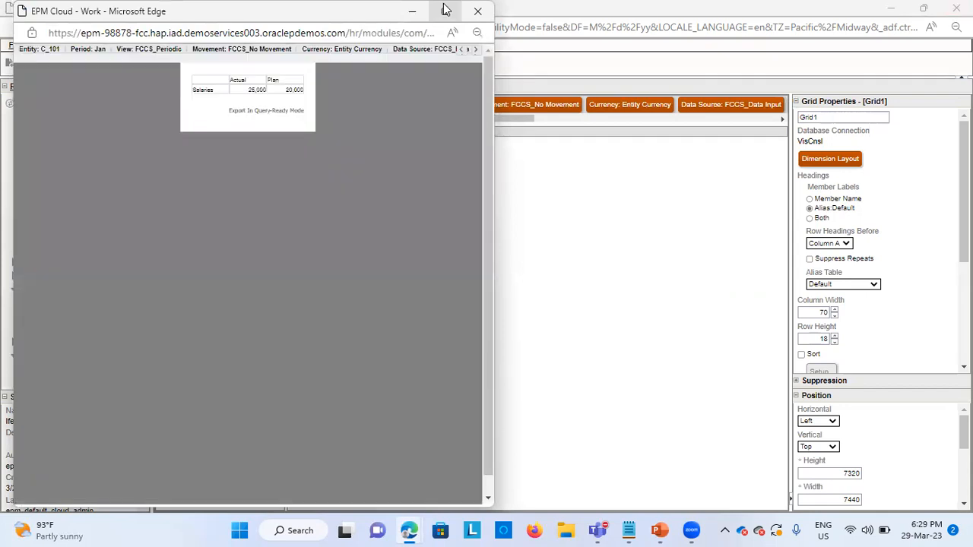
{"action": "left_click", "coordinate": [445, 11]}
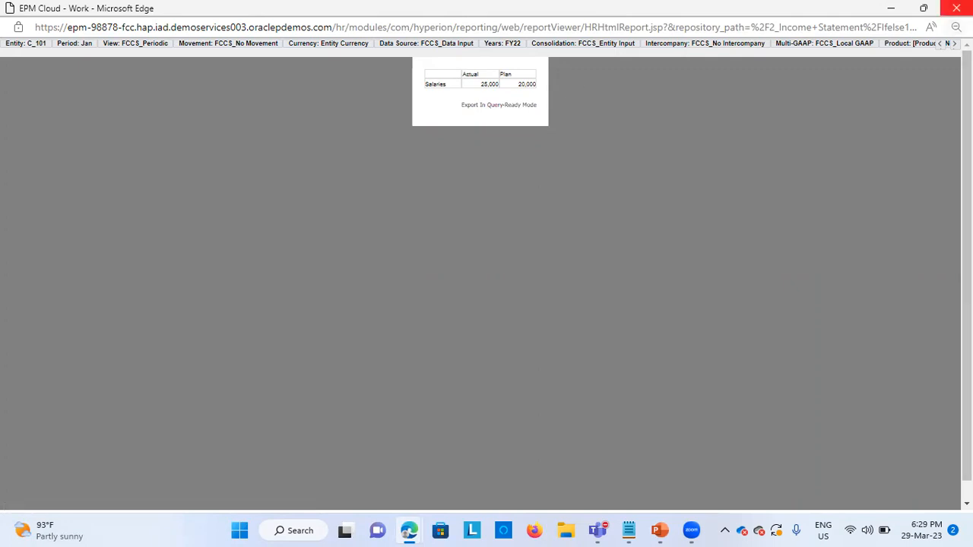
{"action": "left_click", "coordinate": [957, 8]}
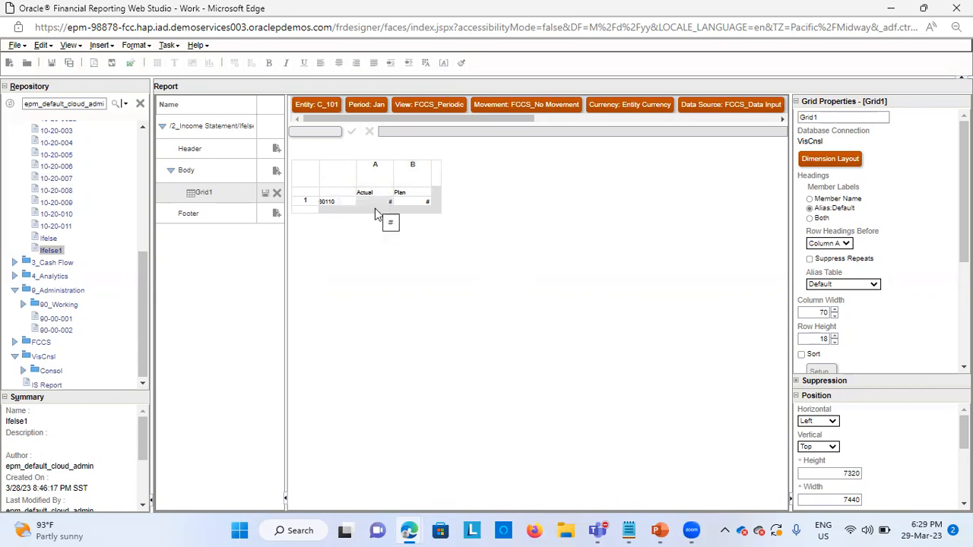
Step: Insert a formula column as column C after the Plan column in Grid1
{"action": "right_click", "coordinate": [436, 173]}
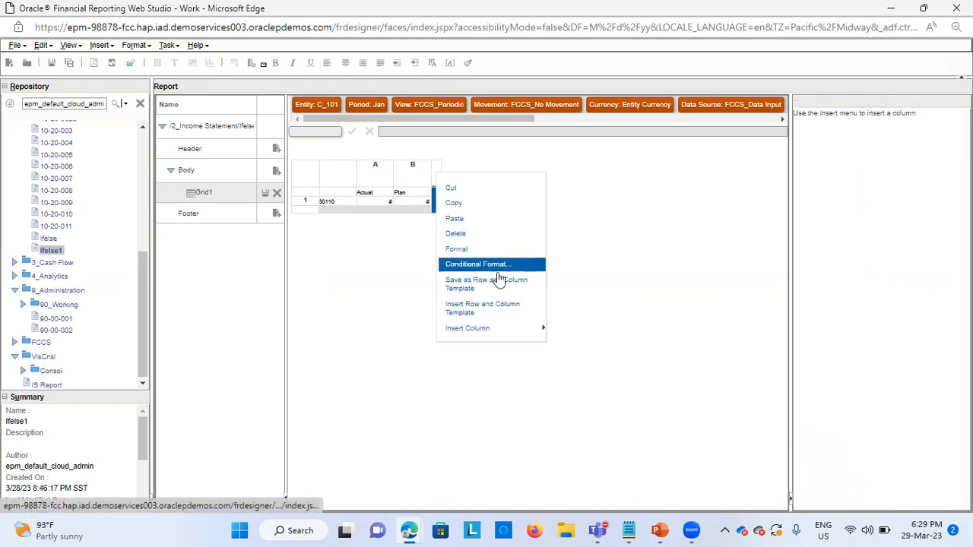
{"action": "mouse_move", "coordinate": [494, 330]}
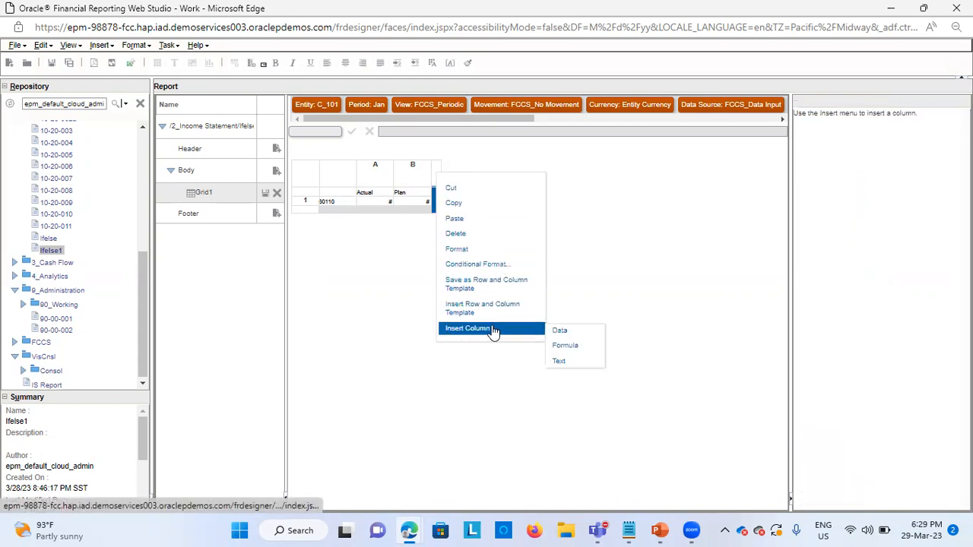
{"action": "left_click", "coordinate": [580, 347]}
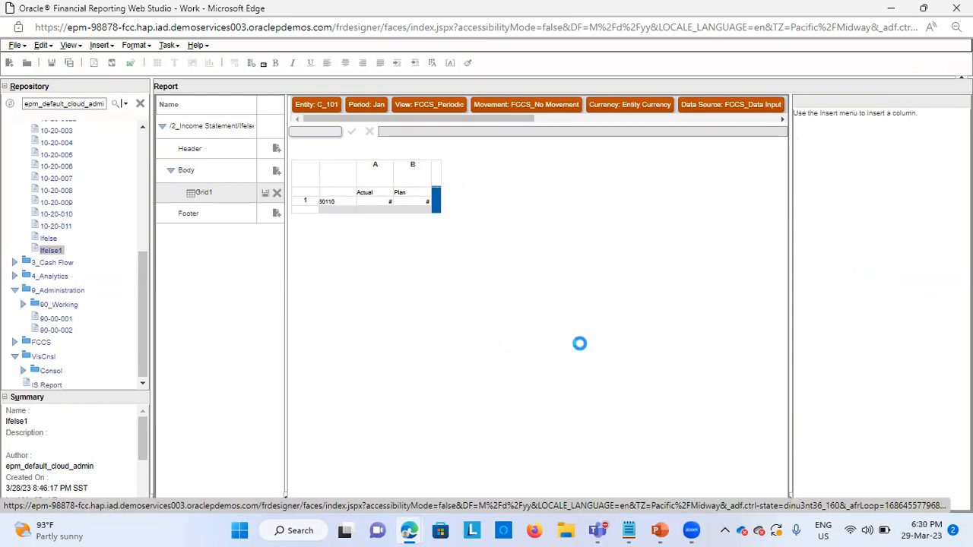
{"action": "left_click", "coordinate": [463, 175]}
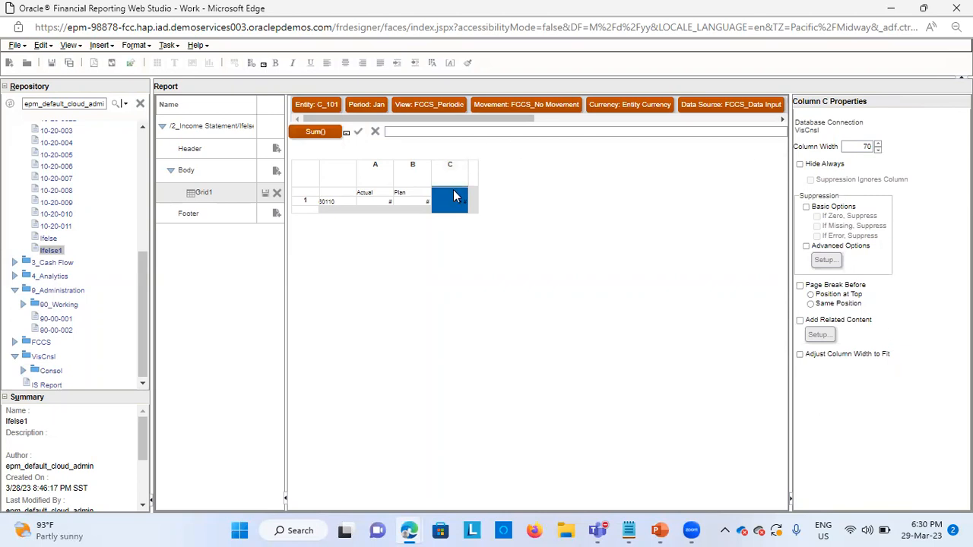
Step: Give column C the custom heading Bonus
{"action": "left_click", "coordinate": [449, 193]}
{"action": "left_click", "coordinate": [859, 199]}
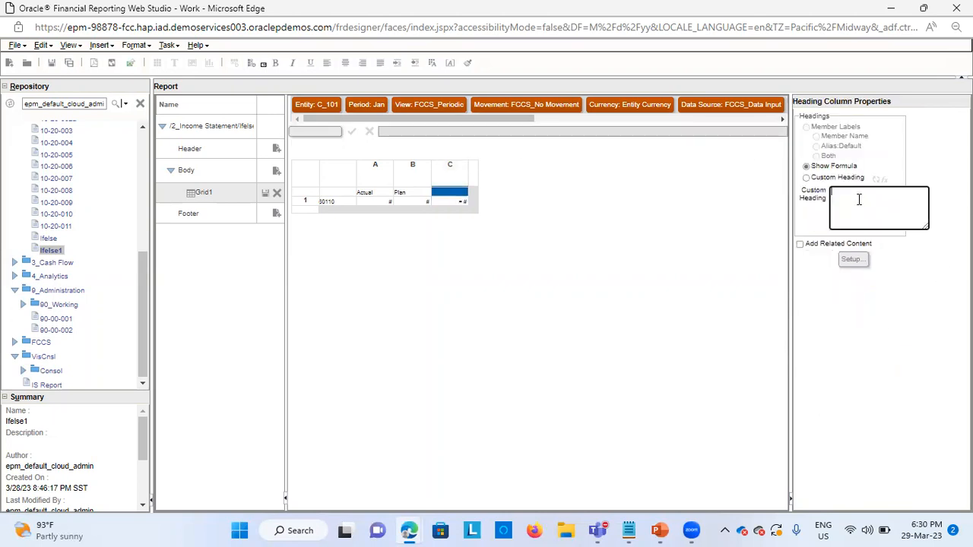
{"action": "type", "text": "Bonus"}
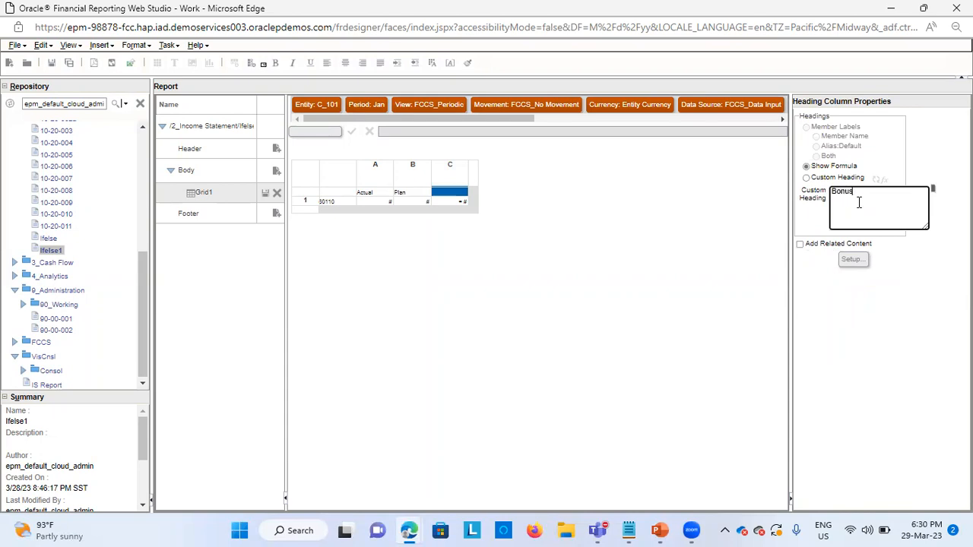
{"action": "left_click", "coordinate": [806, 177]}
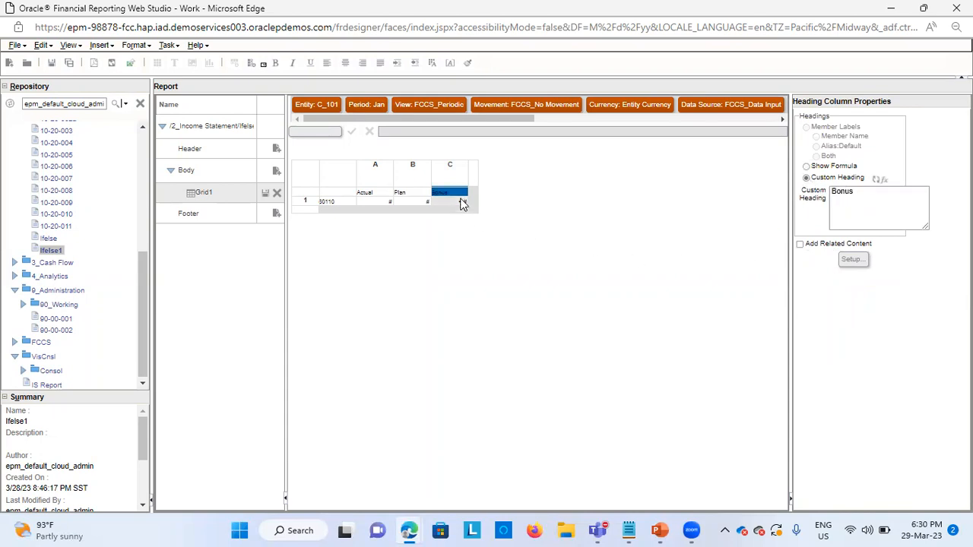
Step: Copy IfThen(([A]>[B] and [A] >15000), Product( [A], 0.01), 0 ) from the Notepad notes into the formula of Bonus cell C1
{"action": "left_click", "coordinate": [460, 202]}
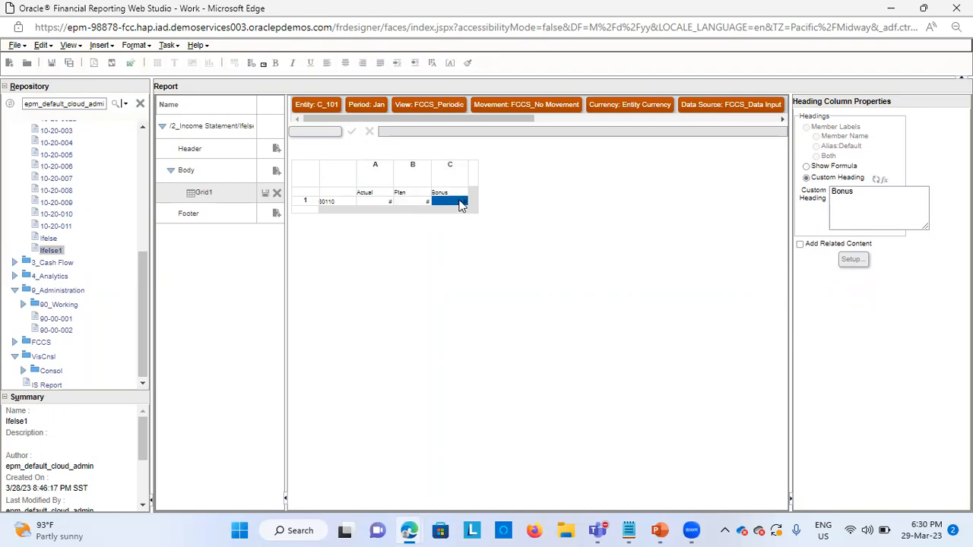
{"action": "left_click", "coordinate": [528, 132]}
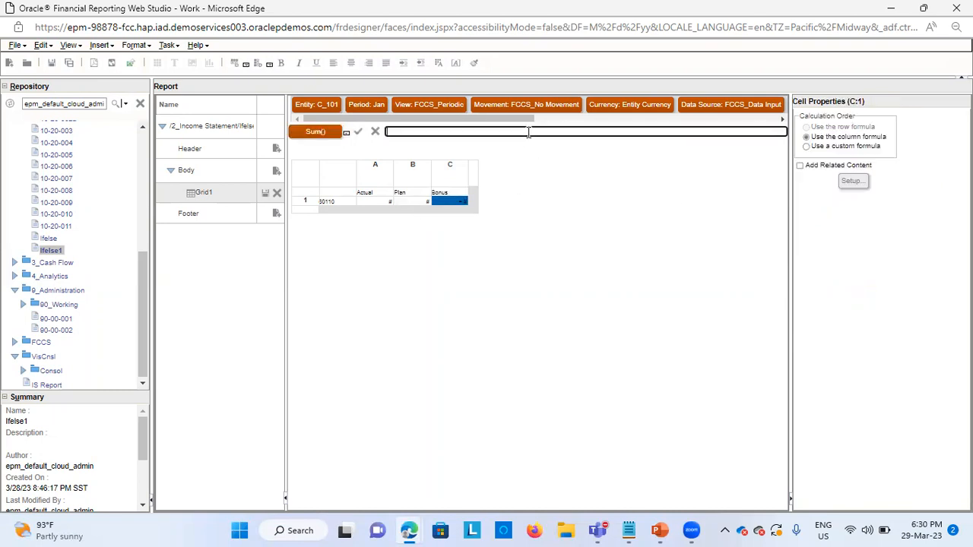
{"action": "left_click", "coordinate": [629, 530]}
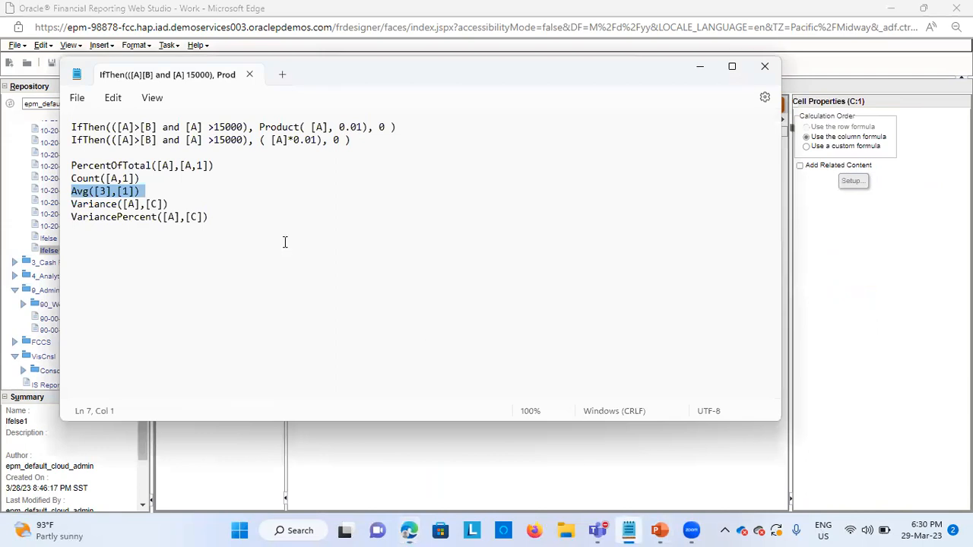
{"action": "left_click", "coordinate": [64, 129]}
{"action": "key", "text": "ctrl+c"}
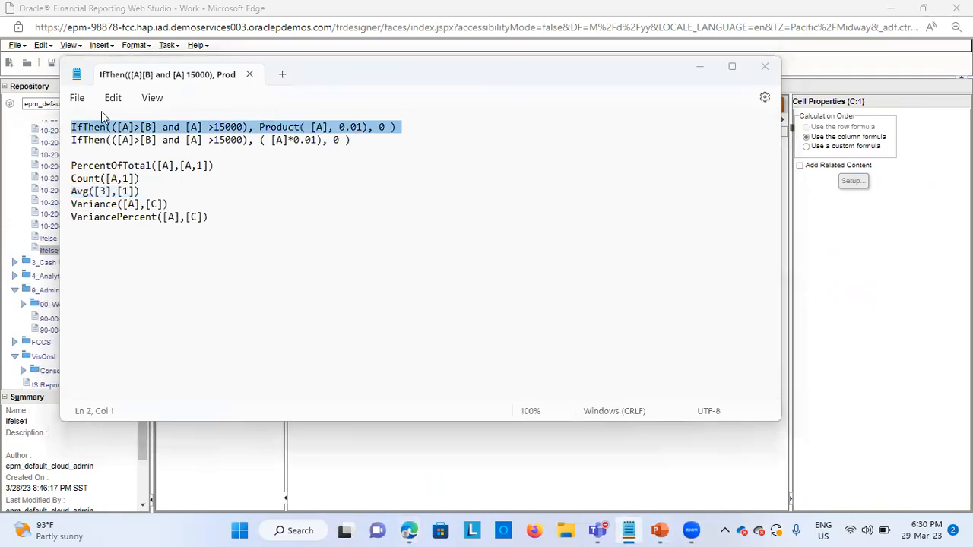
{"action": "key", "text": "alt+Tab"}
{"action": "key", "text": "ctrl+v"}
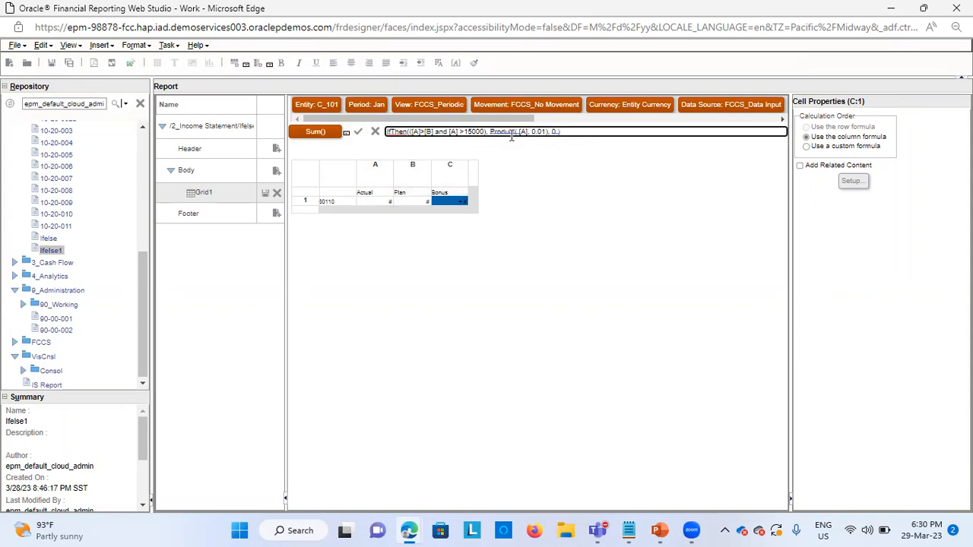
Step: Look up the IfThen and Product functions in the list of available formula functions
{"action": "left_click", "coordinate": [346, 134]}
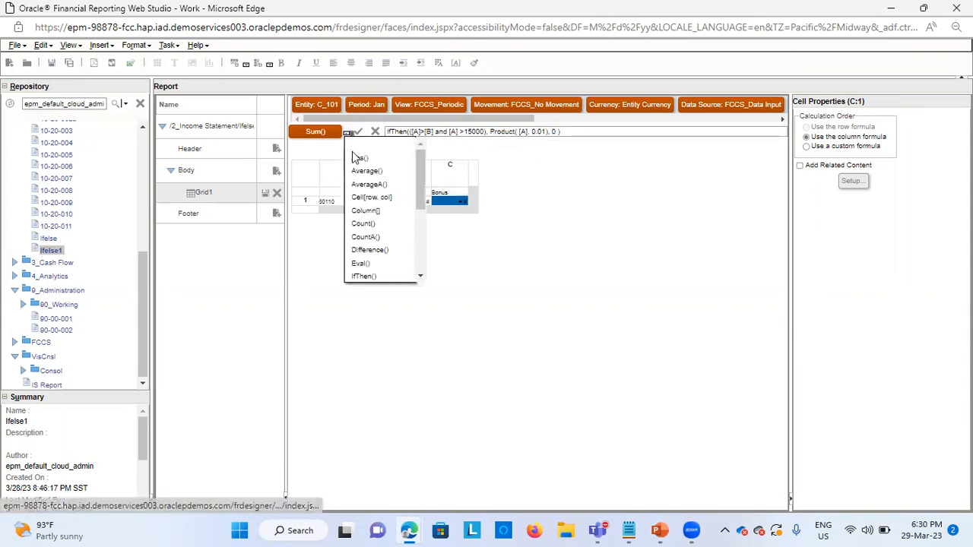
{"action": "scroll", "coordinate": [365, 228], "scroll_direction": "down", "scroll_amount": 3}
{"action": "scroll", "coordinate": [374, 225], "scroll_direction": "down", "scroll_amount": 1}
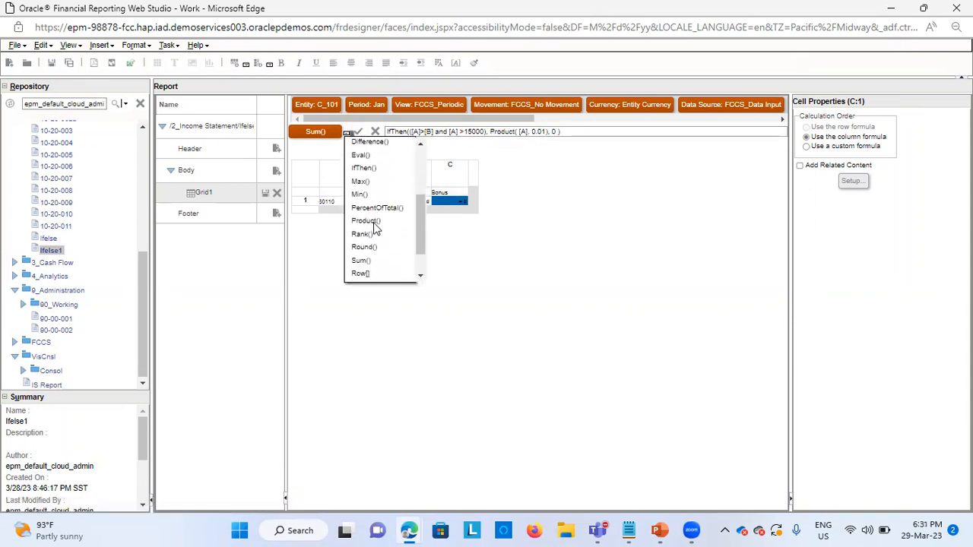
{"action": "left_click", "coordinate": [491, 251]}
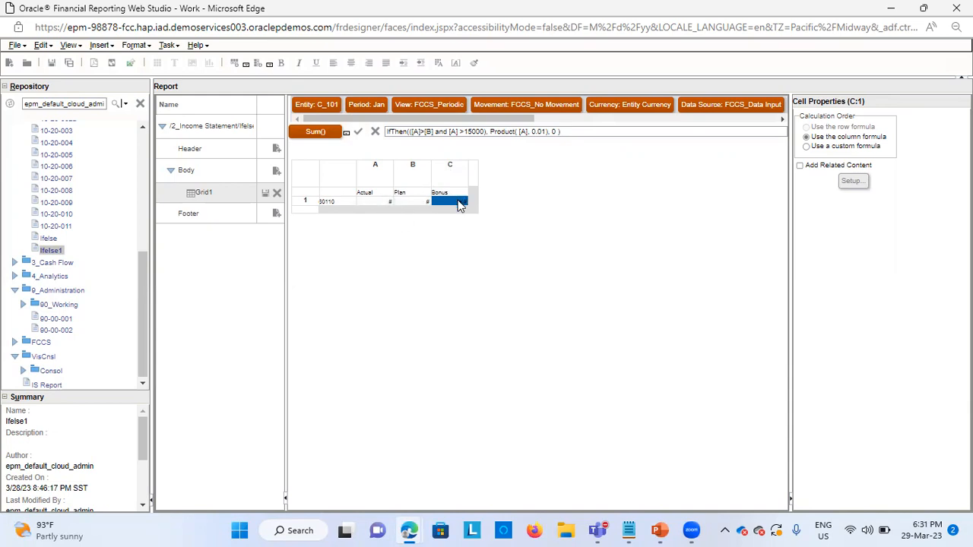
Step: Apply the IfThen formula to the Bonus cell and preview the report
{"action": "left_click", "coordinate": [358, 132]}
{"action": "left_click", "coordinate": [111, 61]}
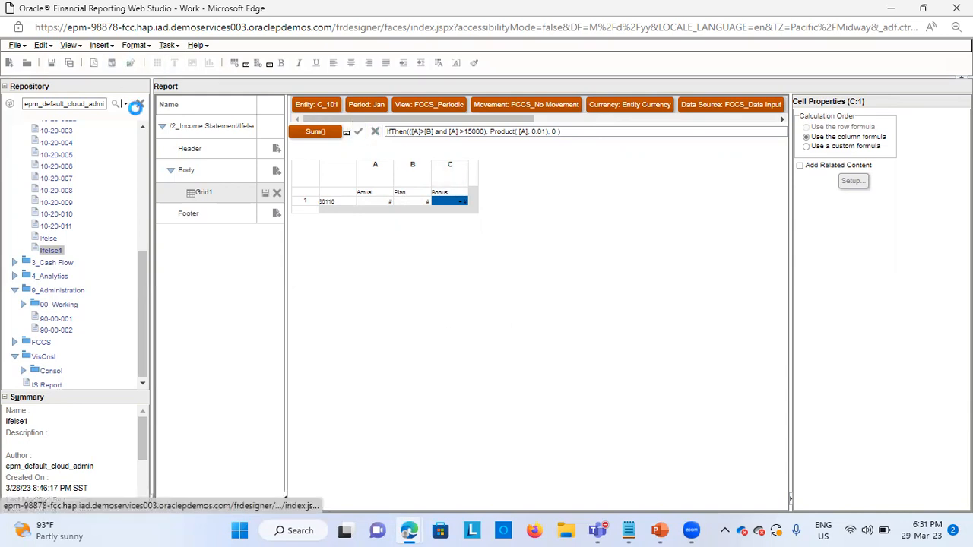